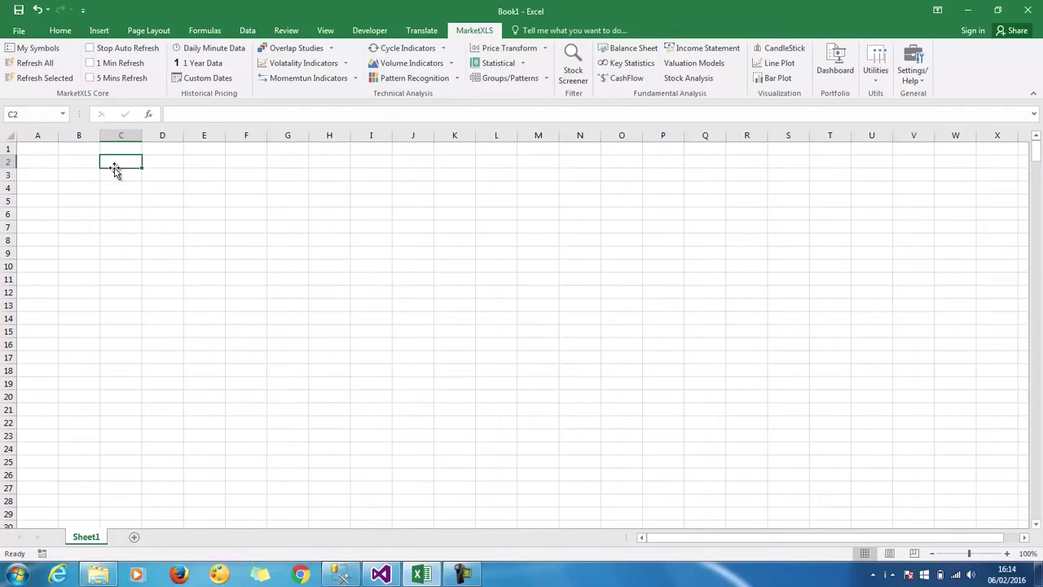
# - Review the MarketXLS settings, including where downloaded data is placed, and close them without changes
pyautogui.click(913, 76)
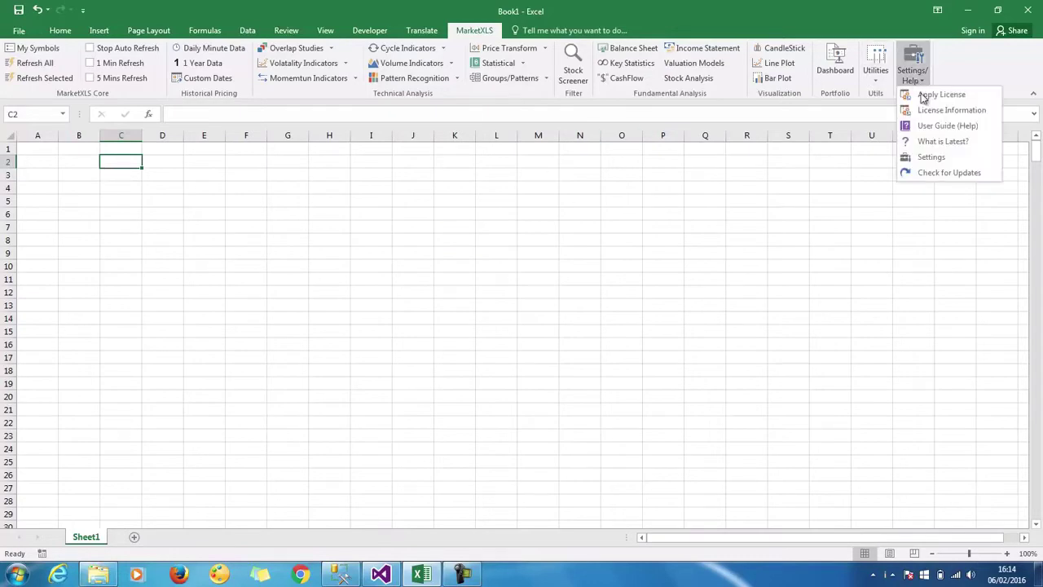
pyautogui.click(929, 157)
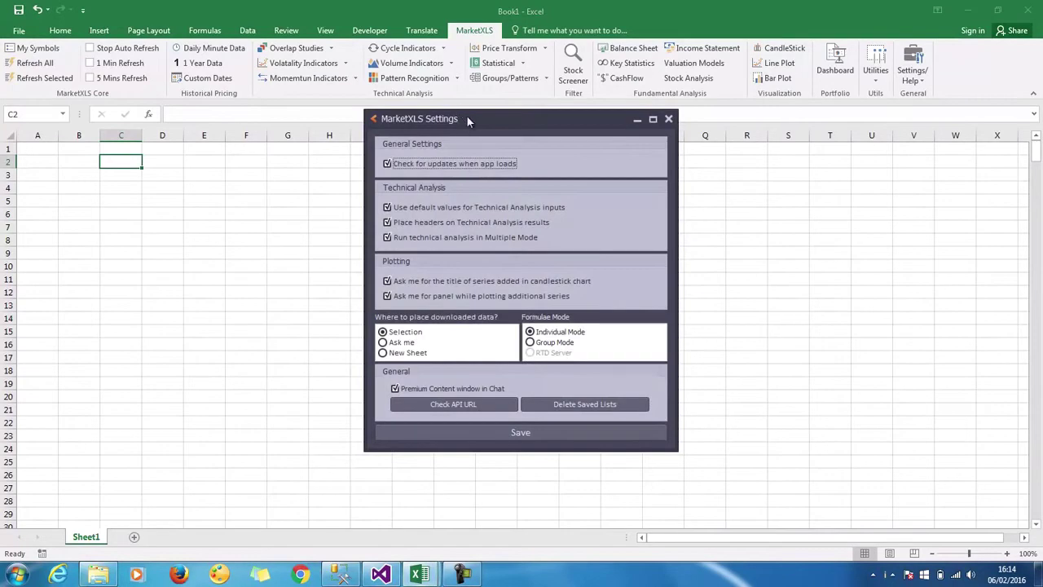
pyautogui.moveTo(472, 120); pyautogui.dragTo(462, 117)
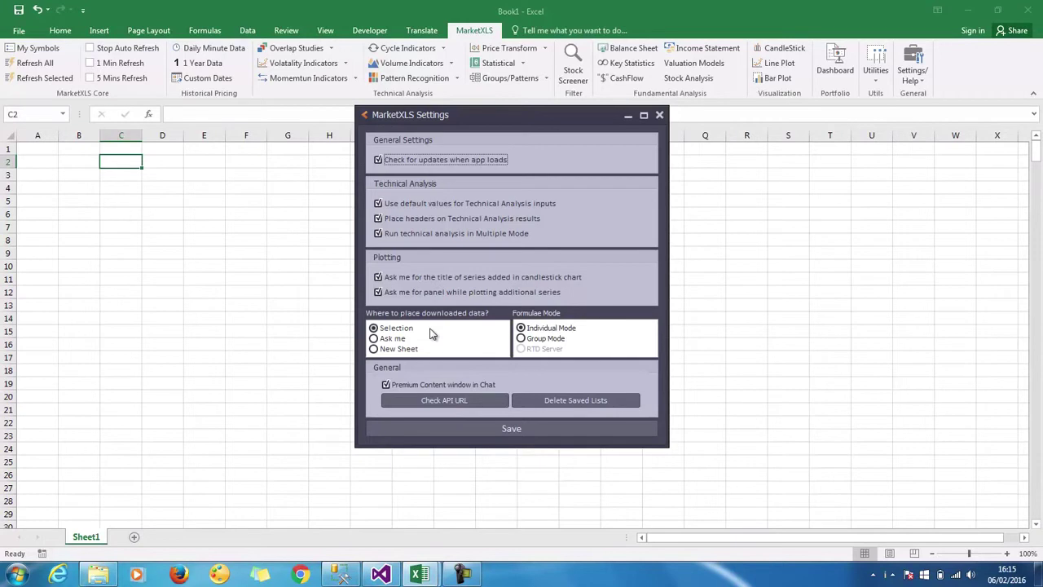
pyautogui.click(659, 115)
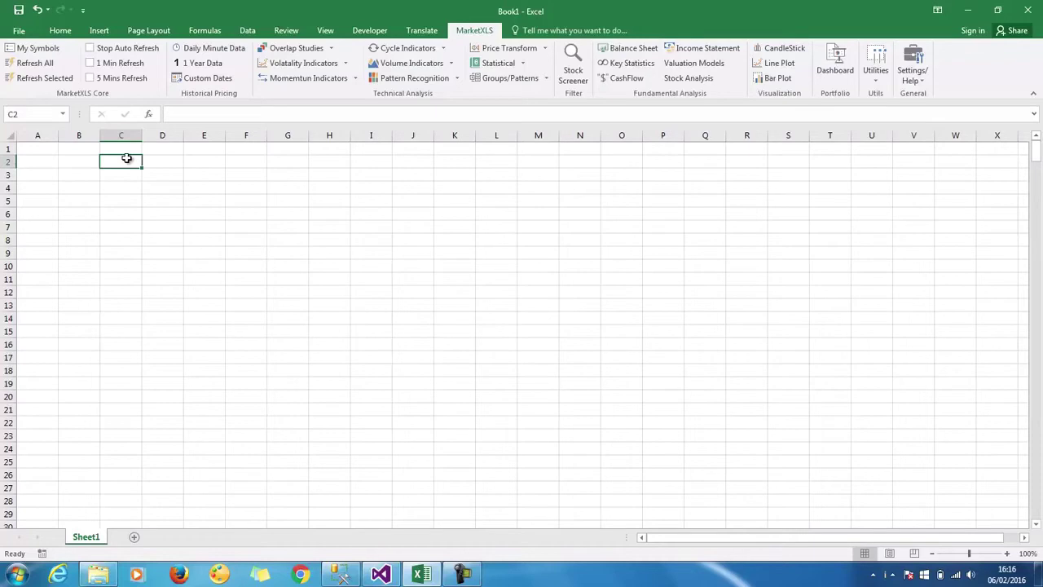
# - Insert a ready-made list of stock symbols and company names into the sheet from the MarketXLS useful lists
pyautogui.click(875, 65)
pyautogui.moveTo(935, 97)
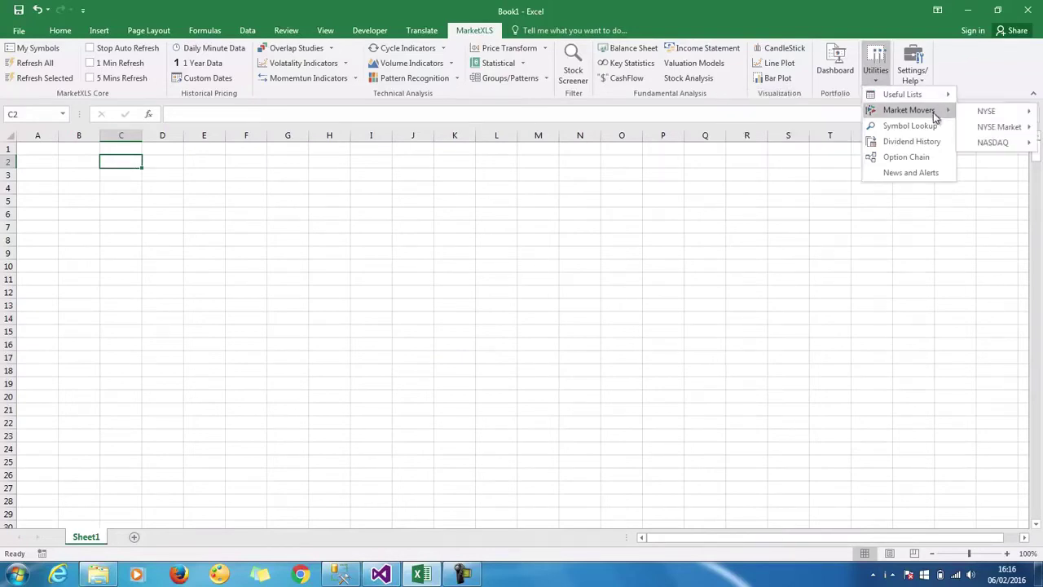
pyautogui.moveTo(988, 115)
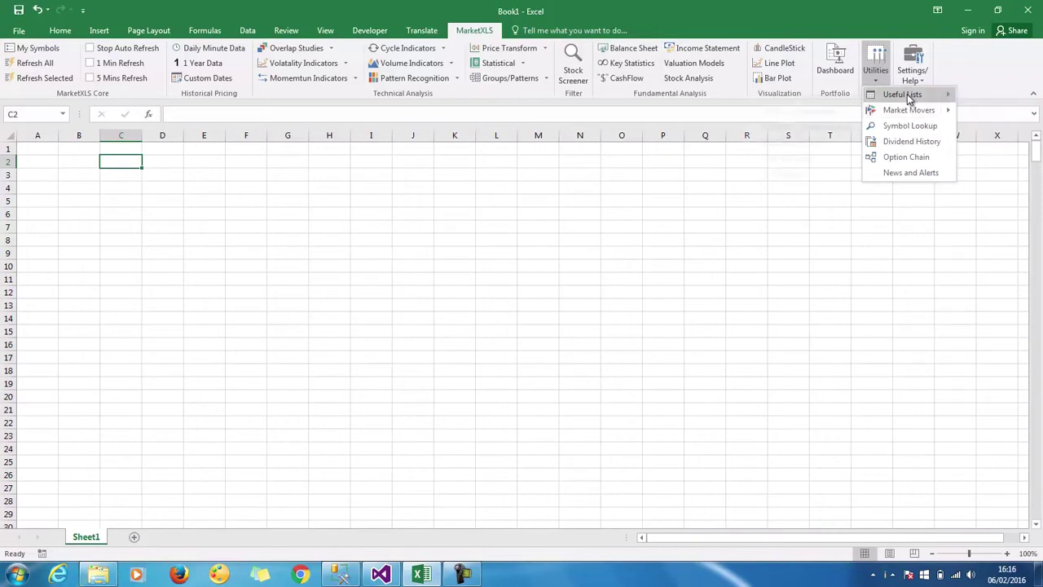
pyautogui.click(776, 178)
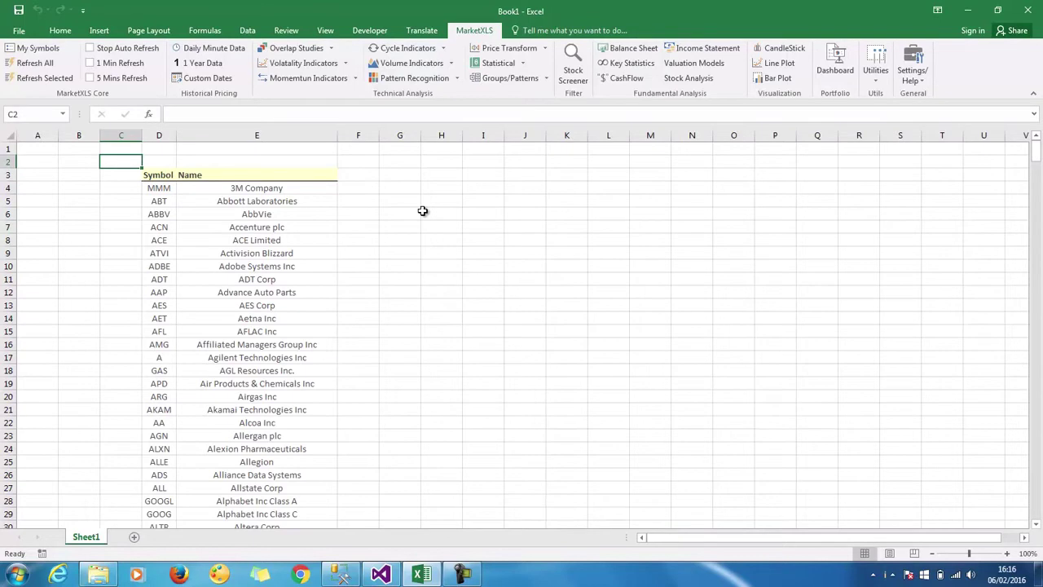
# - Browse the MarketXLS function categories and the functions in MarketXLS Stocks without inserting one
pyautogui.click(148, 114)
pyautogui.click(447, 158)
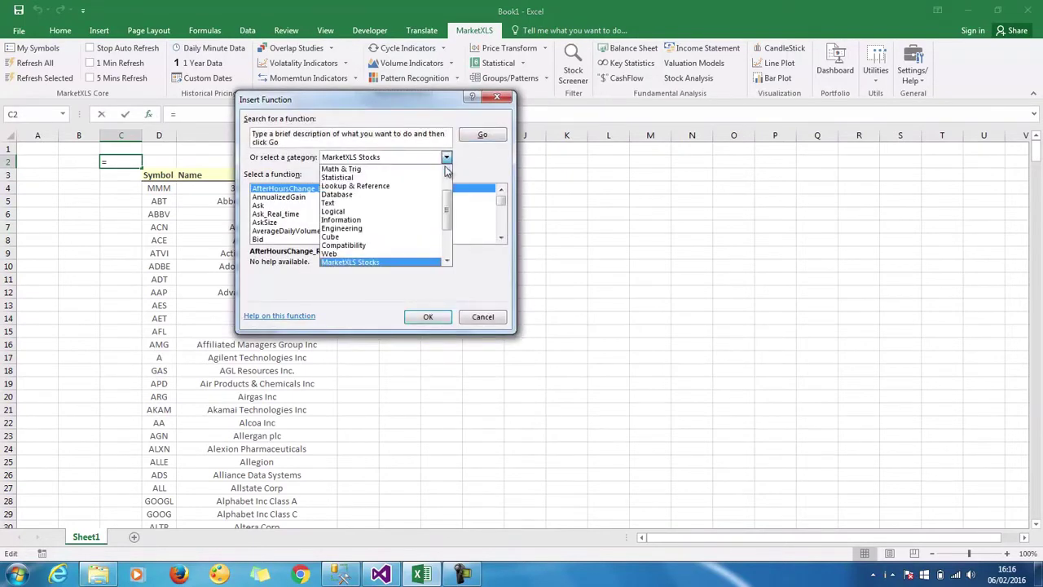
pyautogui.scroll(-3, 394, 209)
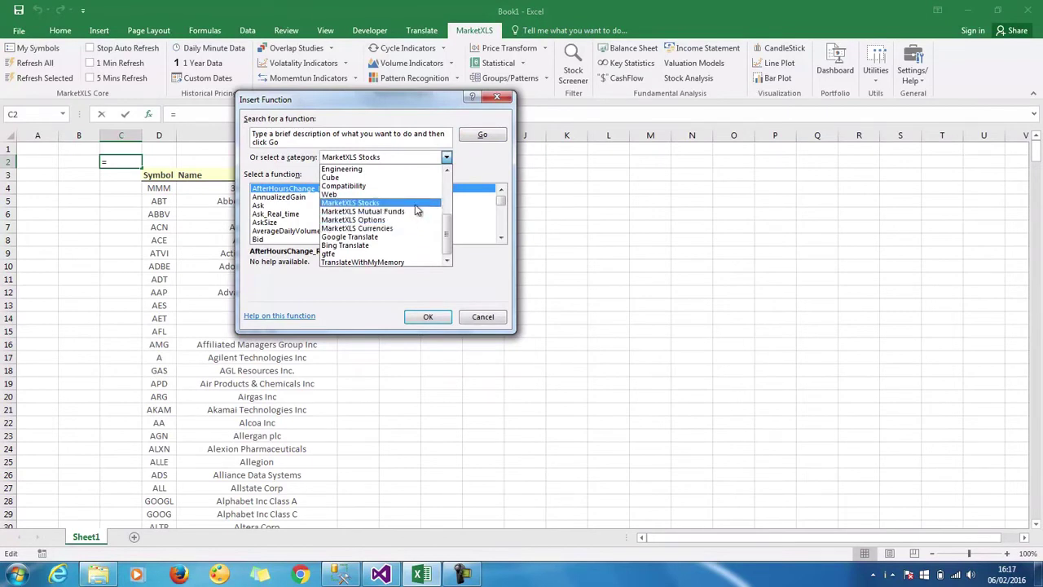
pyautogui.click(415, 210)
pyautogui.moveTo(500, 200); pyautogui.dragTo(473, 303)
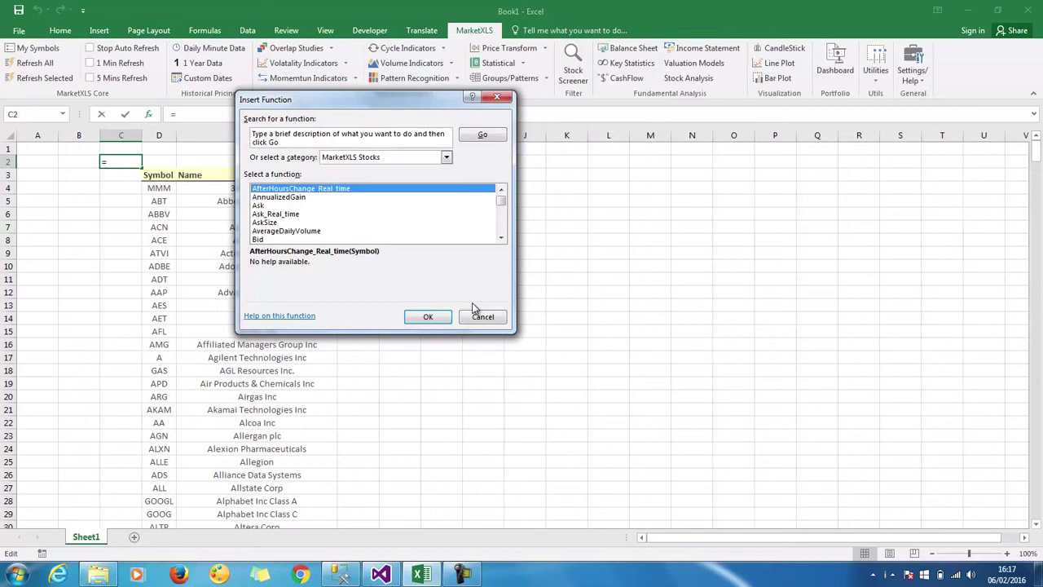
pyautogui.click(484, 318)
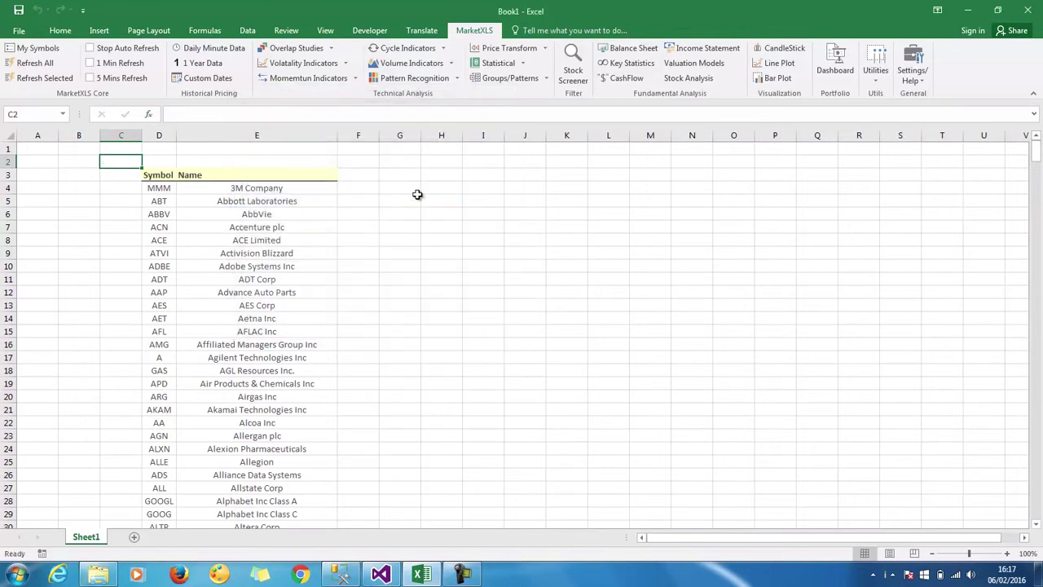
# - Enter the formula =Last(D4) in cell G4 to get the last price of the first symbol
pyautogui.click(409, 188)
pyautogui.write('=')
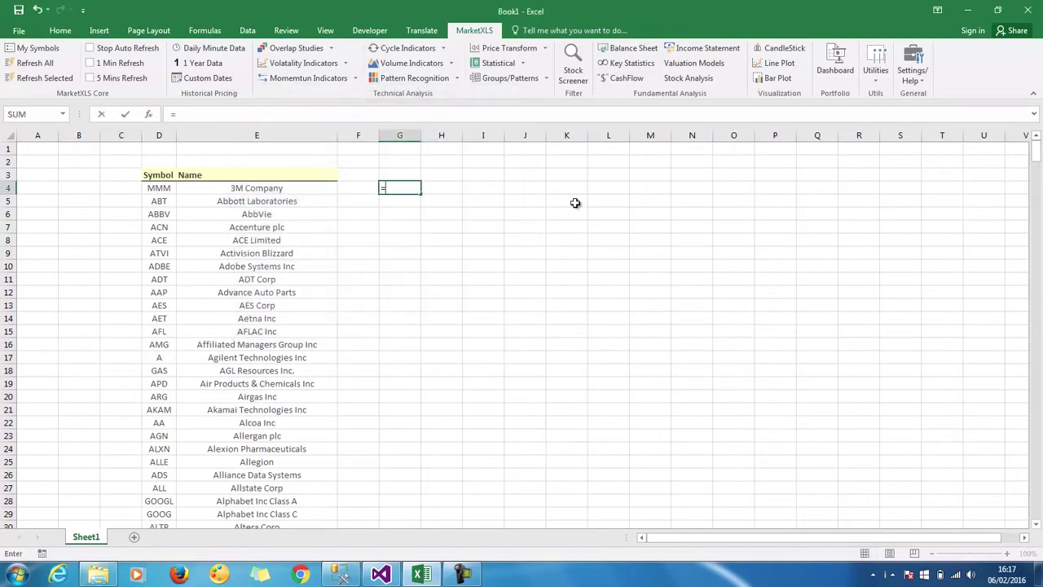
pyautogui.write('last')
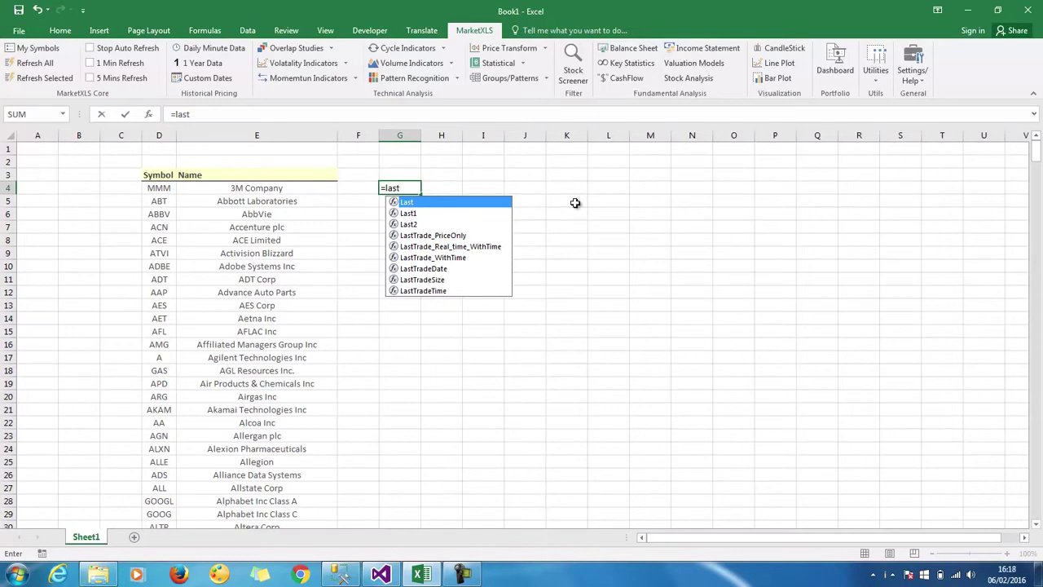
pyautogui.press('Tab')
pyautogui.press('Left')
pyautogui.press('Left')
pyautogui.press('Left')
pyautogui.press('Left')
pyautogui.press('Right')
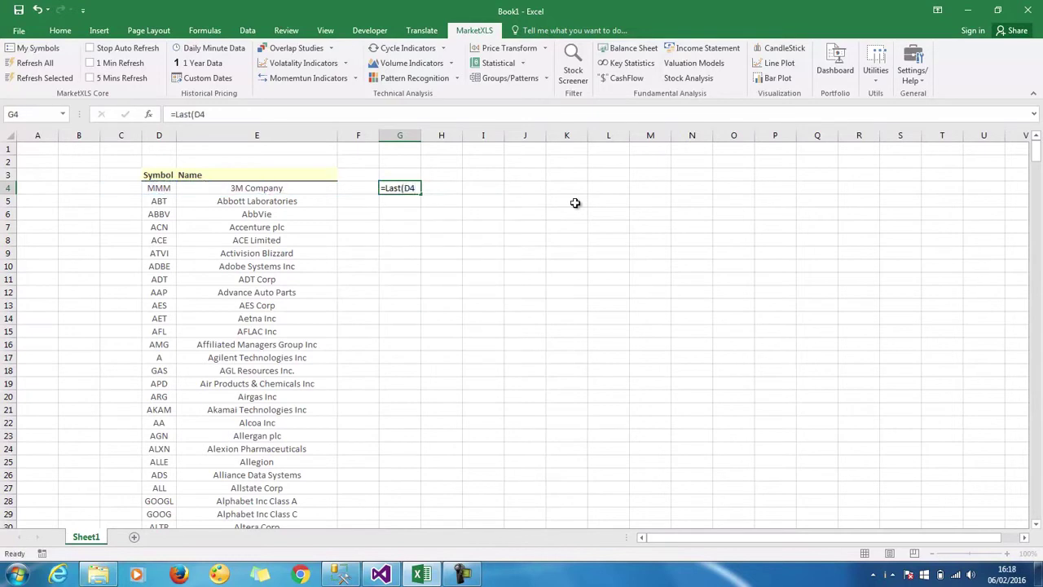
pyautogui.press('Return')
# - Copy the Last formula from G4 into cells G5 to G8
pyautogui.press('Up')
pyautogui.hotkey('ctrl', 'c')
pyautogui.press('Down')
pyautogui.hotkey('shift', 'Down')
pyautogui.hotkey('shift', 'Down')
pyautogui.hotkey('shift', 'Down')
pyautogui.press('Return')
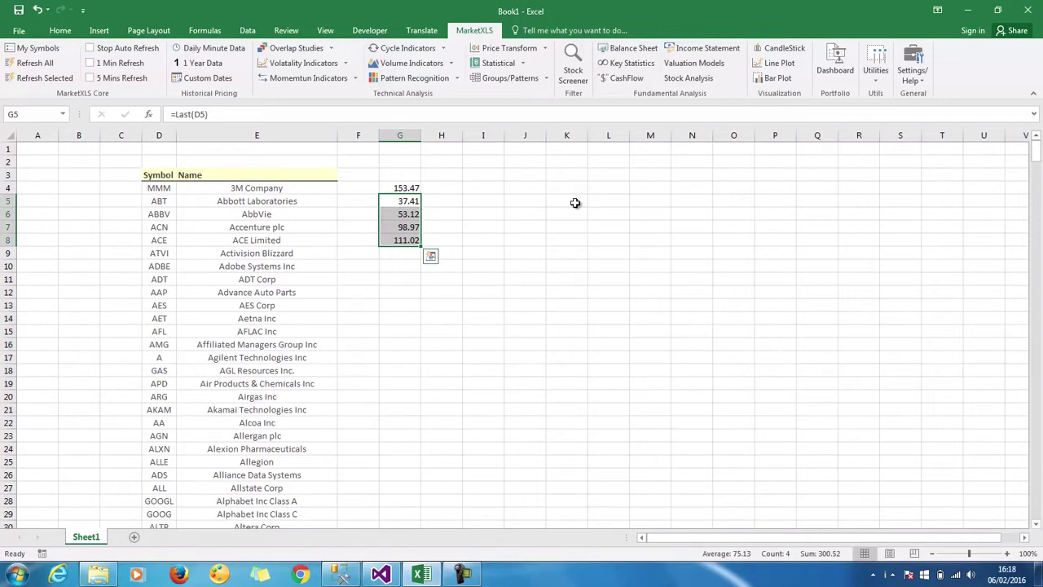
pyautogui.click(538, 345)
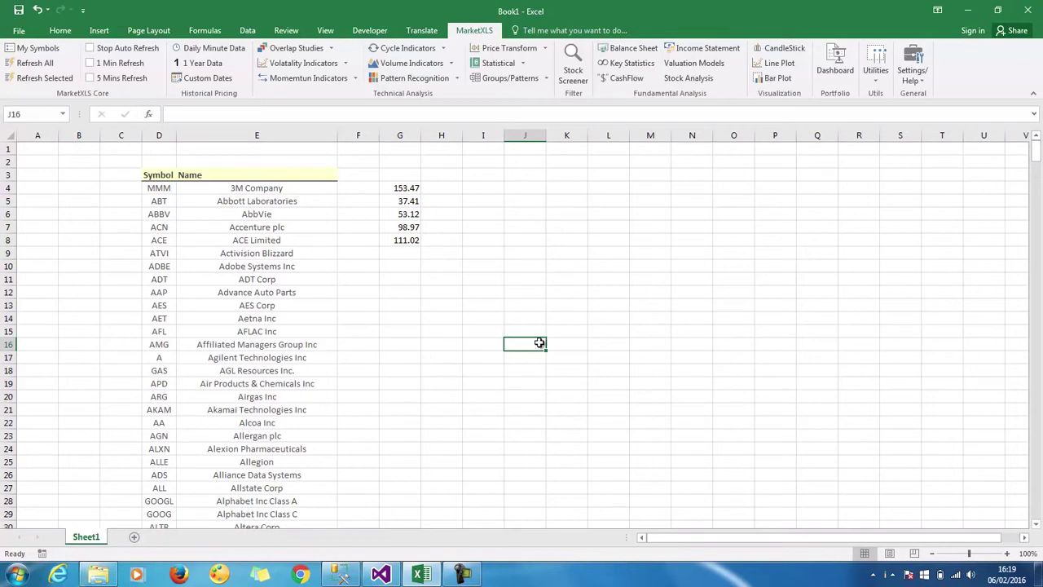
# - Review the Formulae Mode options in the MarketXLS settings, leaving Individual Mode selected, and close the settings
pyautogui.click(913, 71)
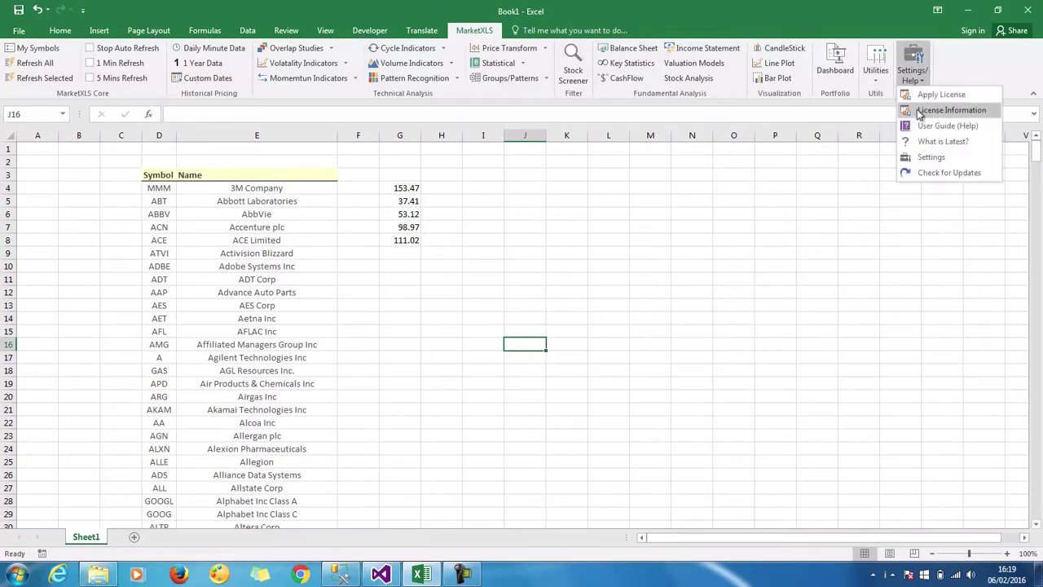
pyautogui.click(930, 157)
pyautogui.click(580, 333)
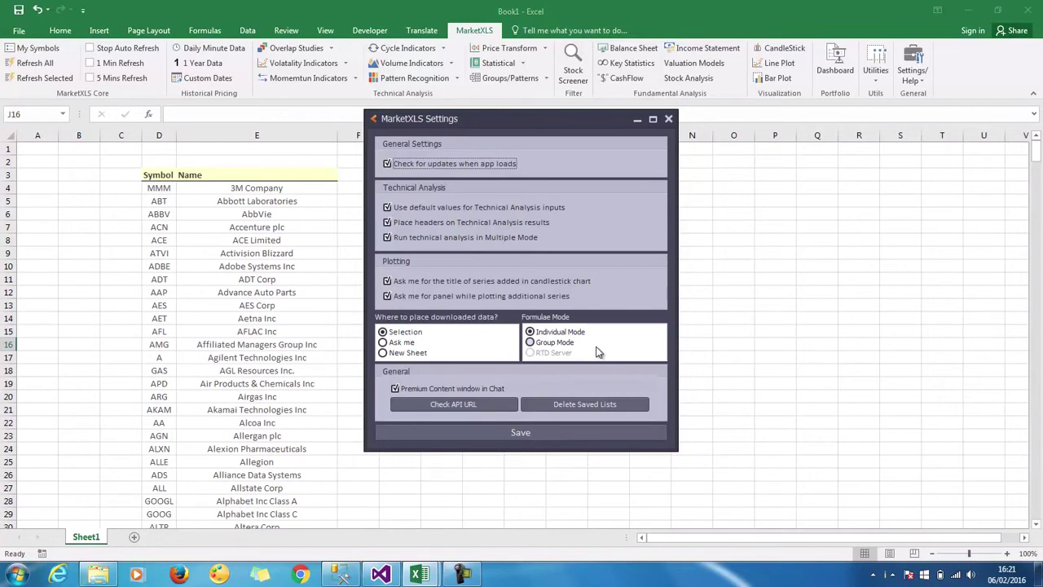
pyautogui.click(668, 118)
# - Add the symbols in cells D4 to D16 to the My Symbols list
pyautogui.click(489, 189)
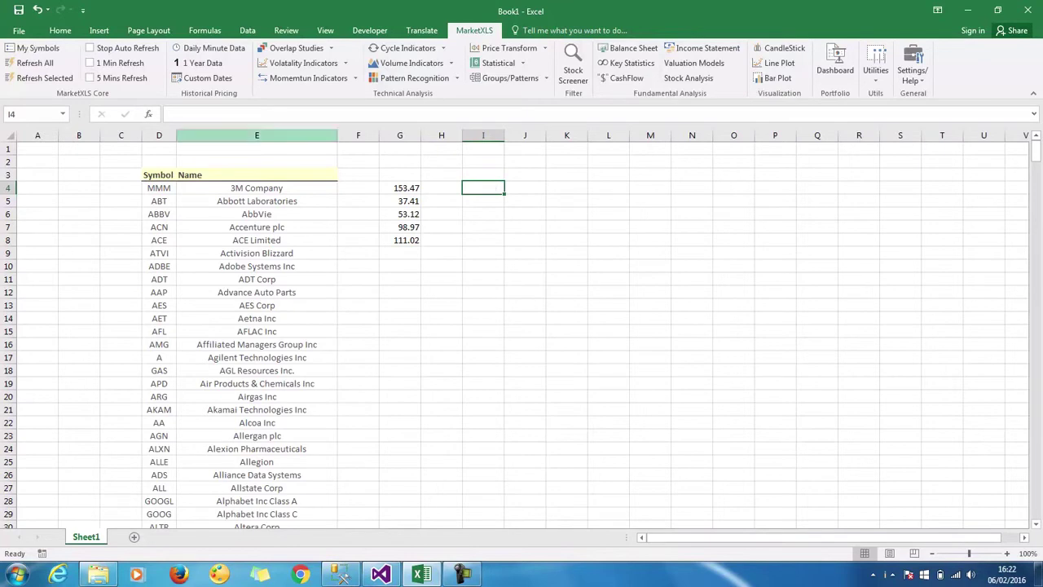
pyautogui.click(24, 48)
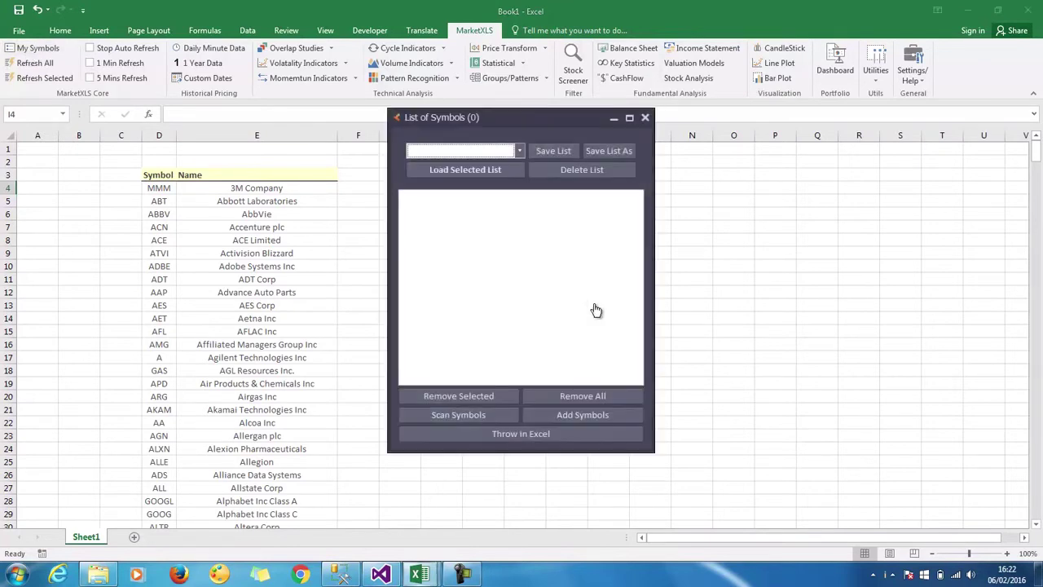
pyautogui.click(593, 417)
pyautogui.click(159, 189)
pyautogui.moveTo(159, 189); pyautogui.dragTo(159, 344)
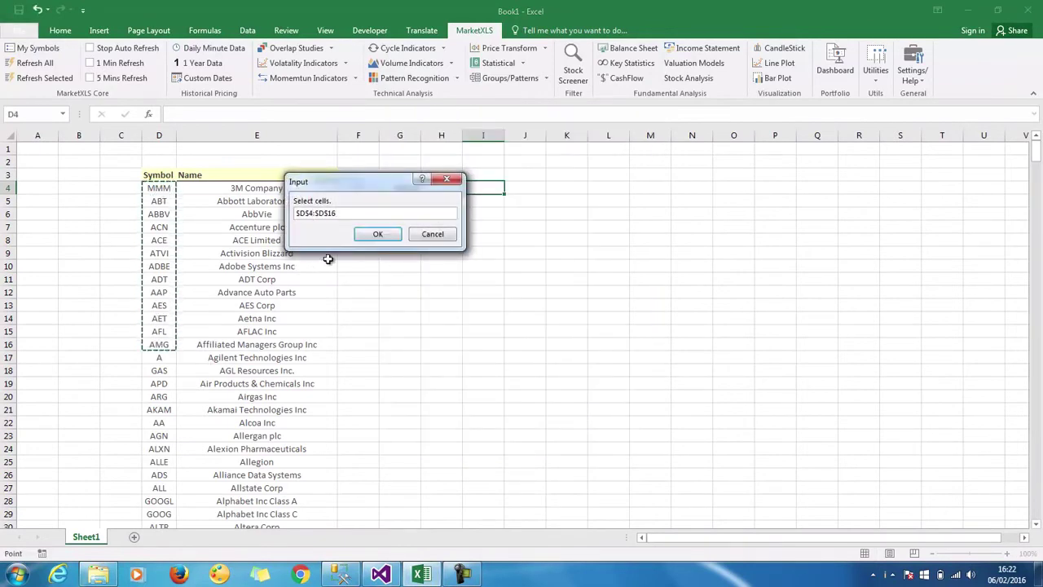
pyautogui.click(366, 236)
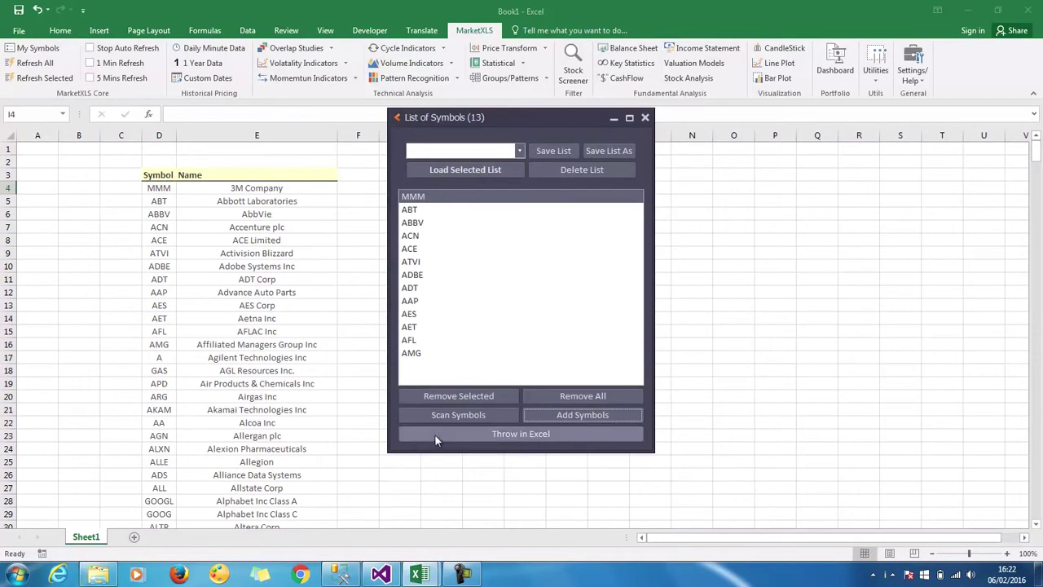
# - Scan the sheet for all symbols and save the resulting symbol list as MyStockList1
pyautogui.click(453, 418)
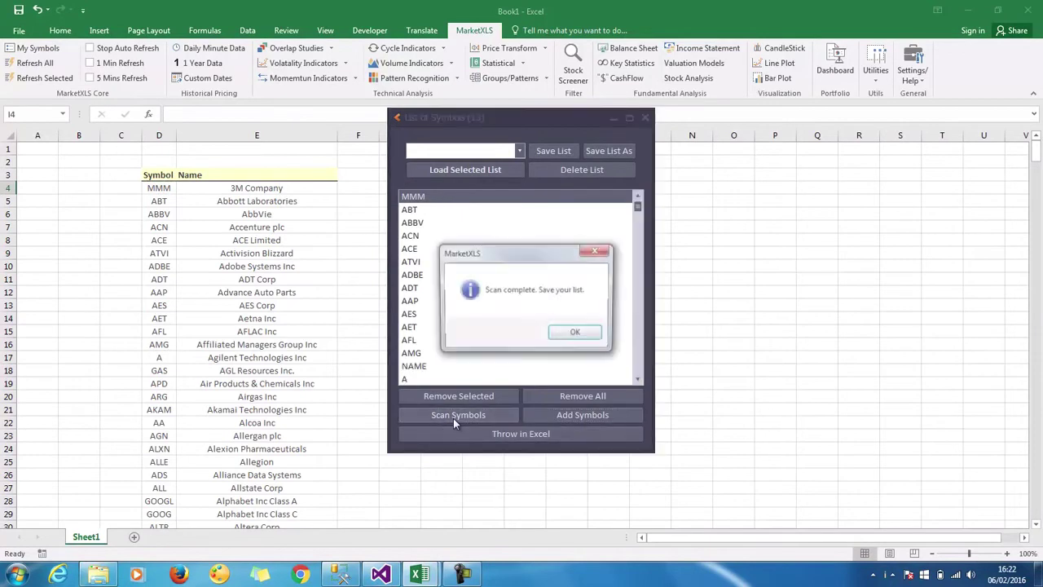
pyautogui.click(575, 335)
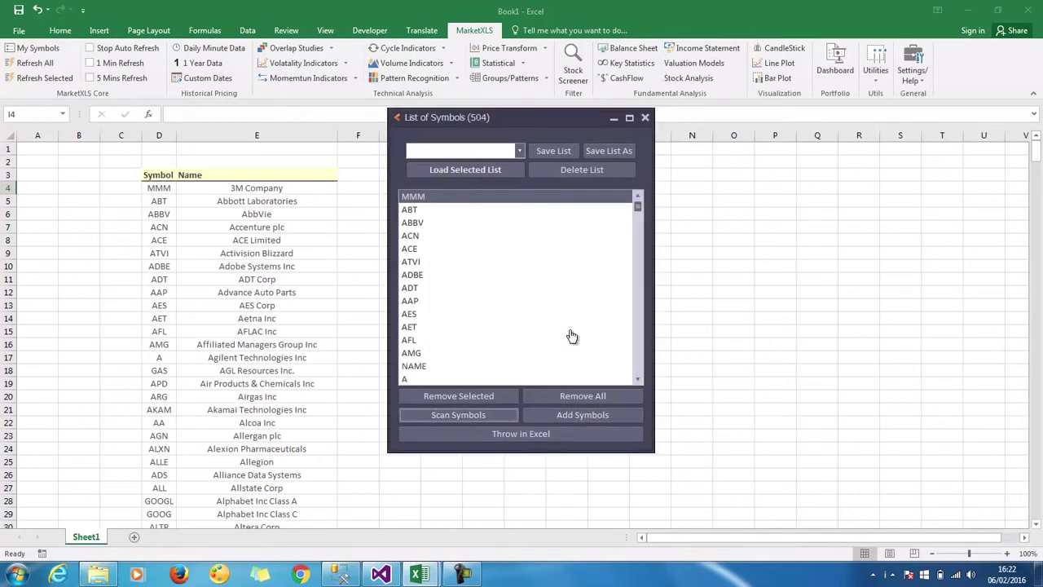
pyautogui.moveTo(638, 209)
pyautogui.mouseDown()
pyautogui.moveTo(638, 375)
pyautogui.moveTo(642, 190)
pyautogui.mouseUp()
pyautogui.click(608, 151)
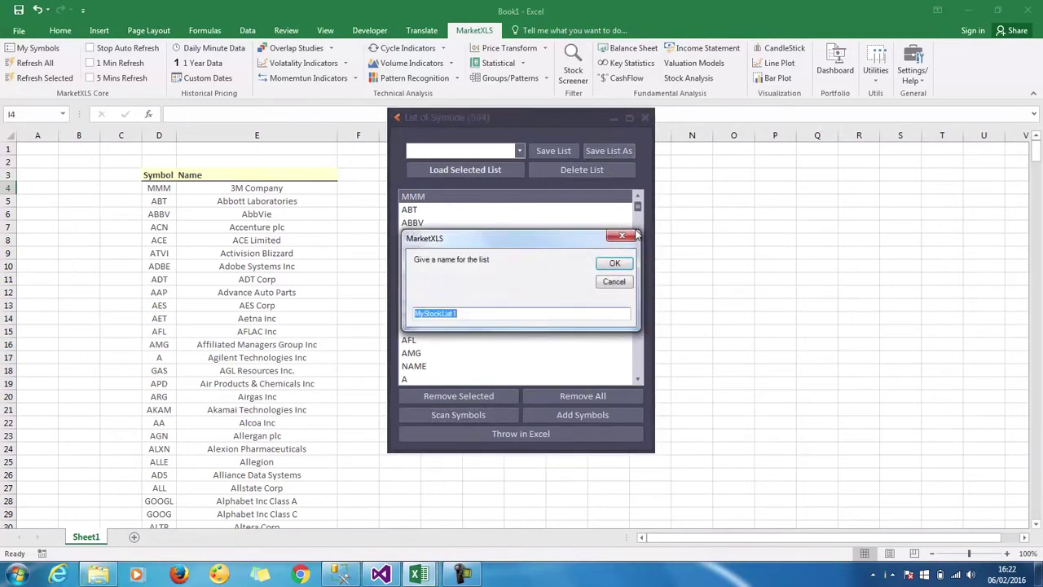
pyautogui.click(614, 263)
pyautogui.click(637, 334)
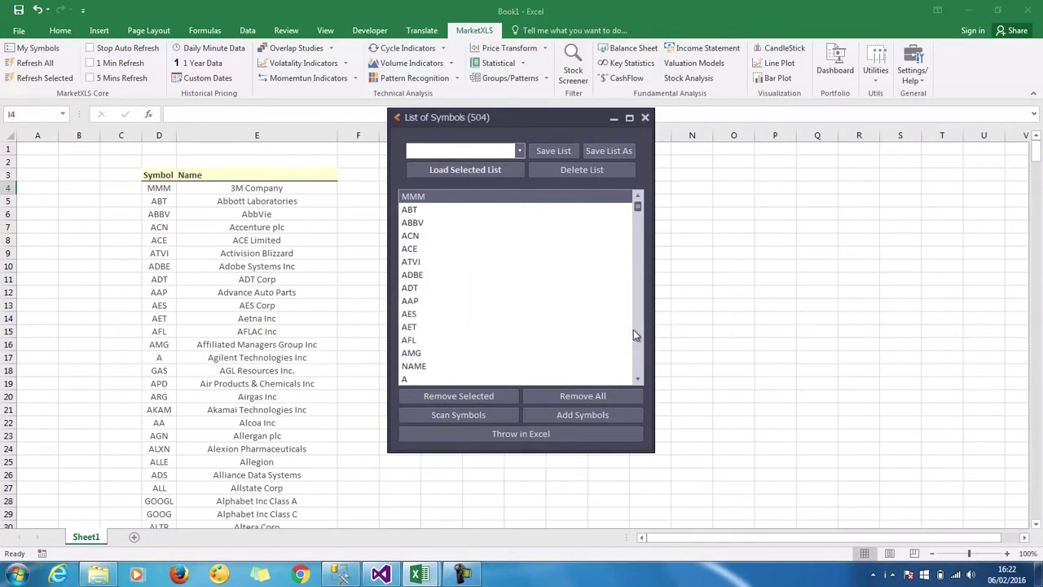
# - Load the saved list MyStockList1 and close the symbol list window
pyautogui.click(494, 171)
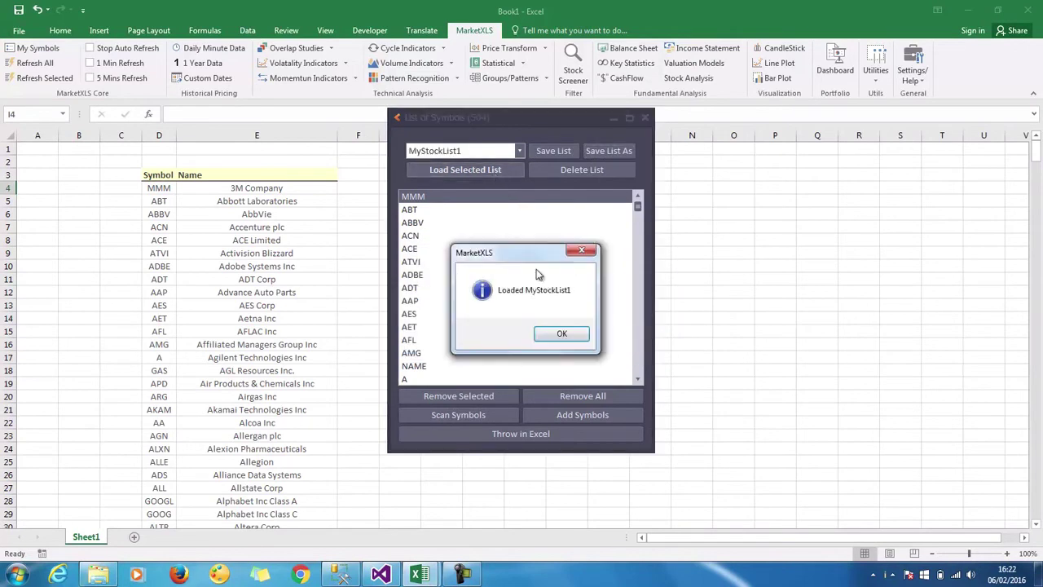
pyautogui.click(558, 334)
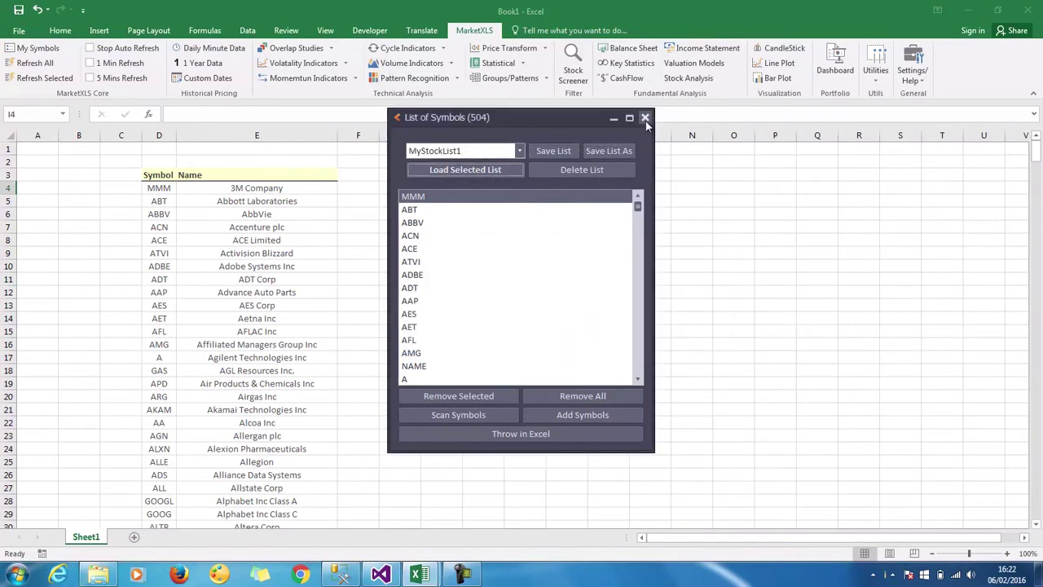
pyautogui.click(644, 119)
# - Enter the formula =Ask(D4) in cell I4 to get the ask price of the first symbol
pyautogui.write('=ask')
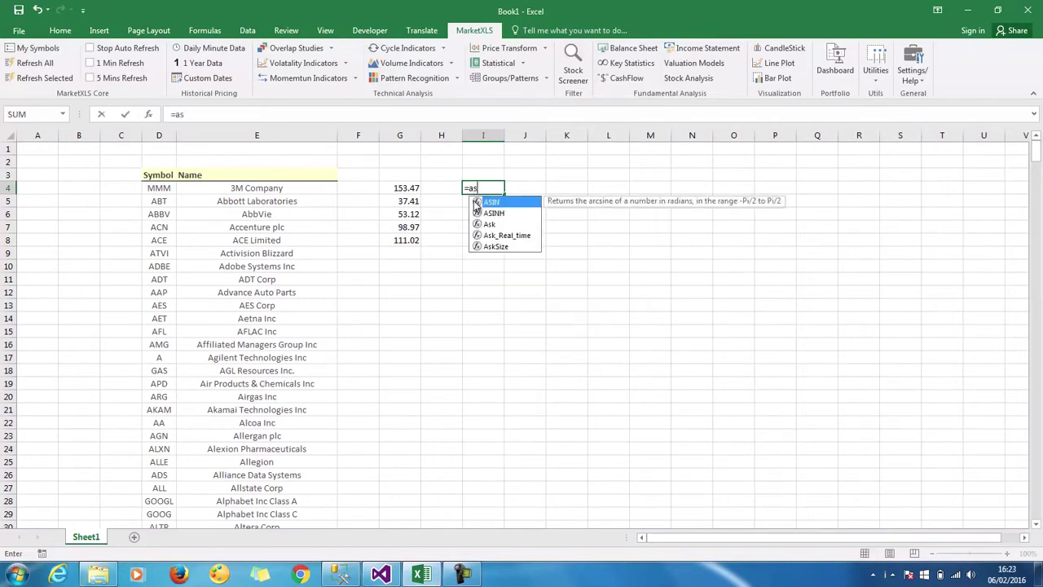
pyautogui.press('Tab')
pyautogui.press('Left')
pyautogui.press('Left')
pyautogui.press('Left')
pyautogui.press('Left')
pyautogui.press('Left')
pyautogui.press('Left')
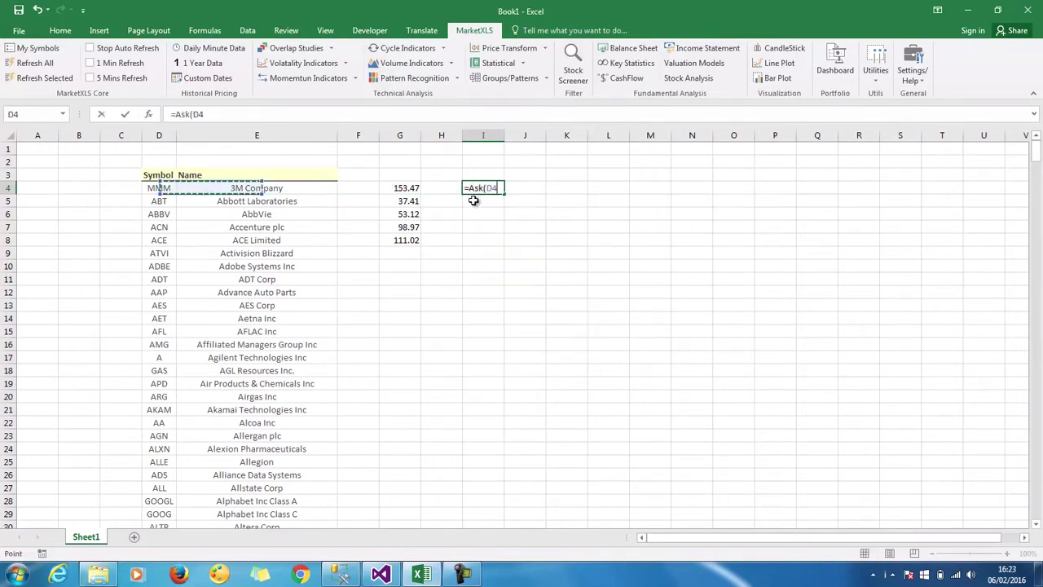
pyautogui.press('Right')
pyautogui.press('Return')
# - Copy the Ask formula from I4 down column I to row 508
pyautogui.press('Up')
pyautogui.hotkey('ctrl', 'c')
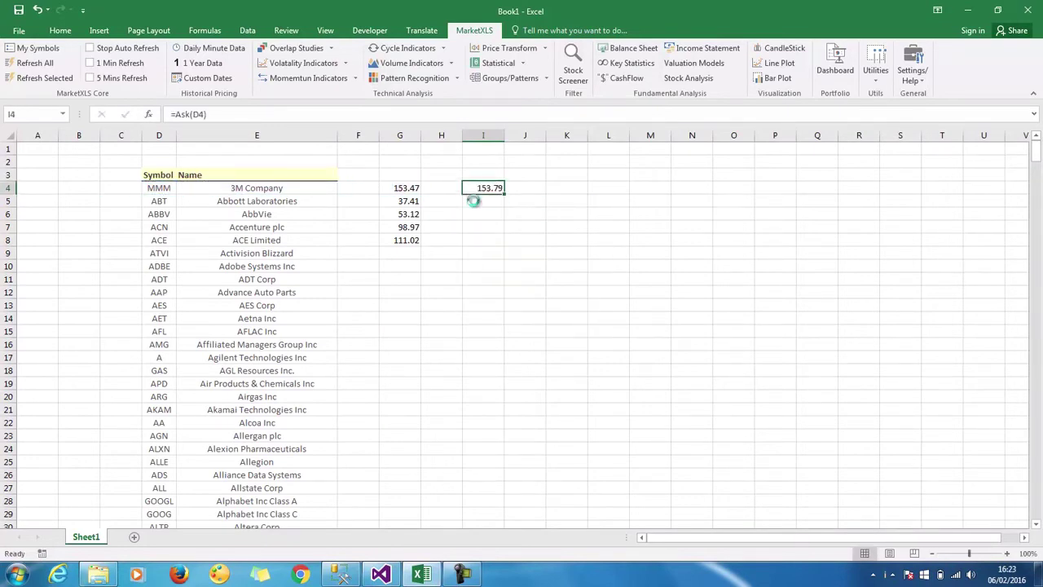
pyautogui.press('Left')
pyautogui.hotkey('ctrl', 'space')
pyautogui.press('Right')
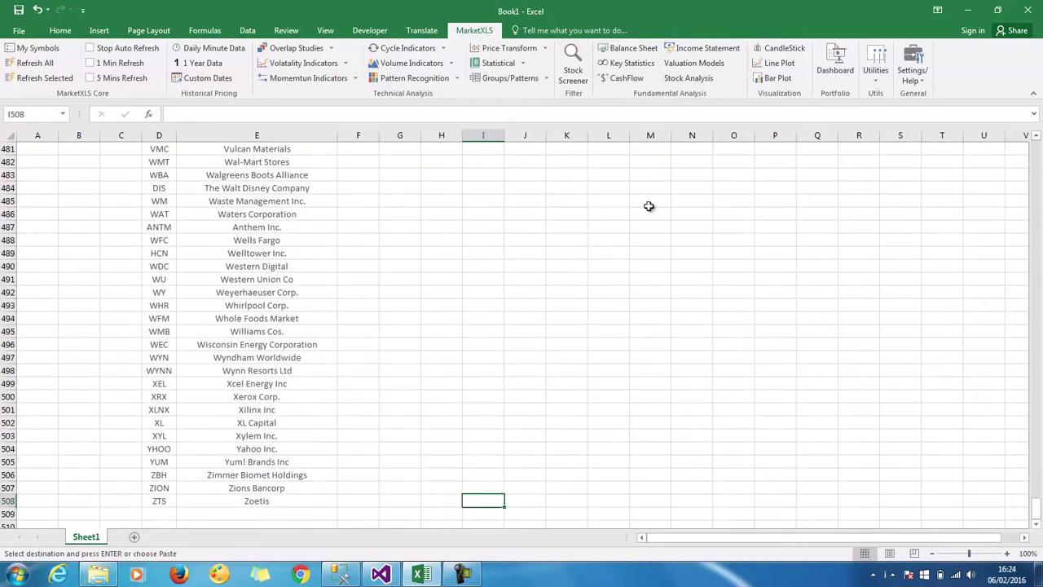
pyautogui.hotkey('ctrl', 'shift', 'Up')
pyautogui.press('Return')
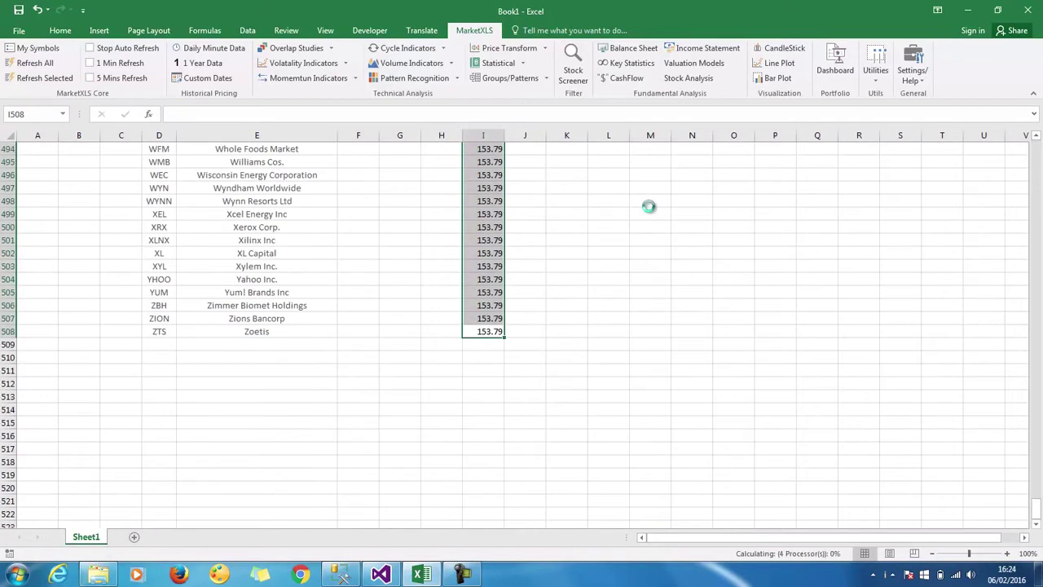
# - Enter the column heading Ask in cell I3 above the ask prices
pyautogui.hotkey('ctrl', 'Up')
pyautogui.scroll(1, 479, 205)
pyautogui.press('Up')
pyautogui.write('Ask')
pyautogui.press('Return')
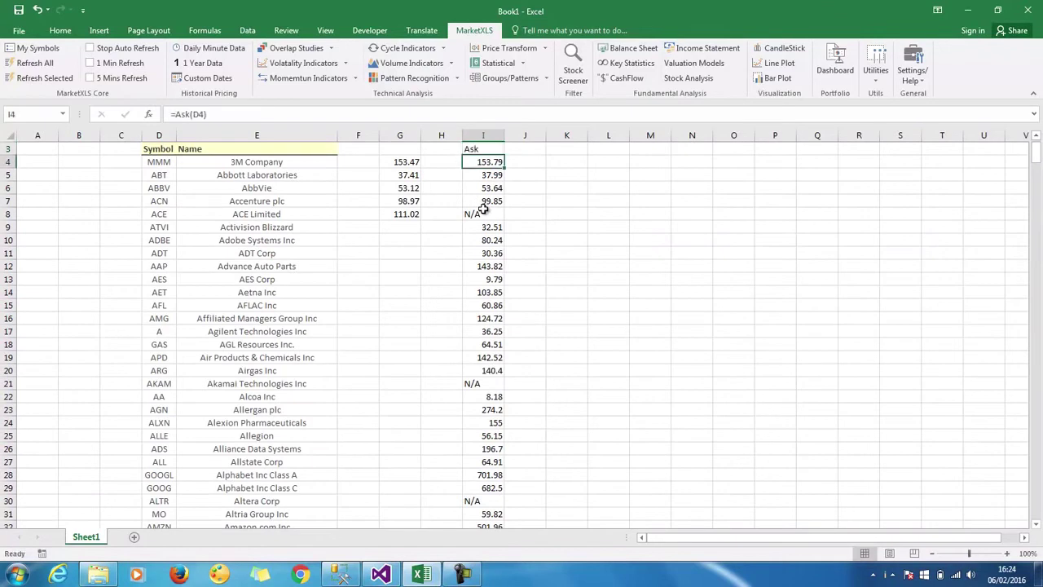
# - Enter the column heading Bid in cell J3, beside the Ask heading
pyautogui.press('Up')
pyautogui.press('Right')
pyautogui.write('Bid')
pyautogui.press('Return')
# - Enter the formula =Bid(D4) in cell J4 to get the bid price of the first symbol
pyautogui.write('=Bid(')
pyautogui.press('Left')
pyautogui.press('Left')
pyautogui.press('Left')
pyautogui.press('Left')
pyautogui.press('Left')
pyautogui.press('Left')
pyautogui.write(')')
pyautogui.press('Return')
# - Copy the Bid formula from J4 down column J to row 508
pyautogui.press('Up')
pyautogui.hotkey('ctrl', 'c')
pyautogui.press('Left')
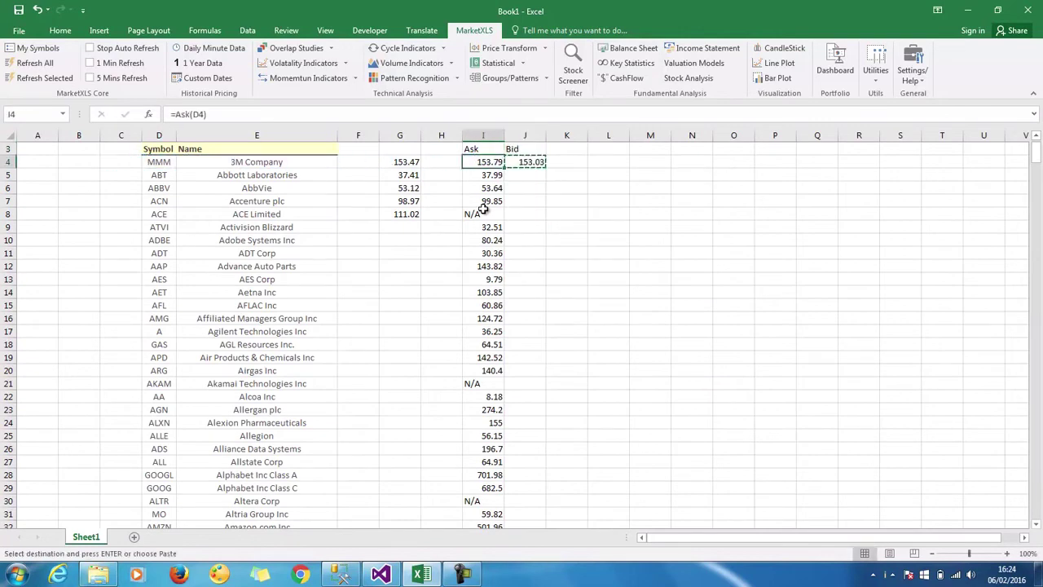
pyautogui.hotkey('ctrl', 'Down')
pyautogui.press('Right')
pyautogui.hotkey('ctrl', 'shift', 'Up')
pyautogui.hotkey('ctrl', 'v')
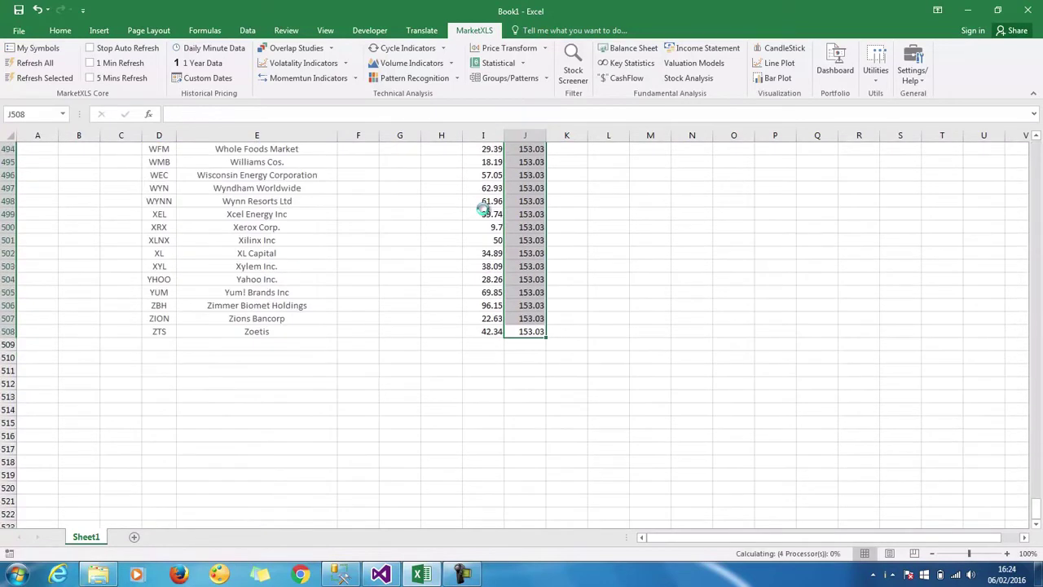
pyautogui.press('Up')
pyautogui.hotkey('ctrl', 'Up')
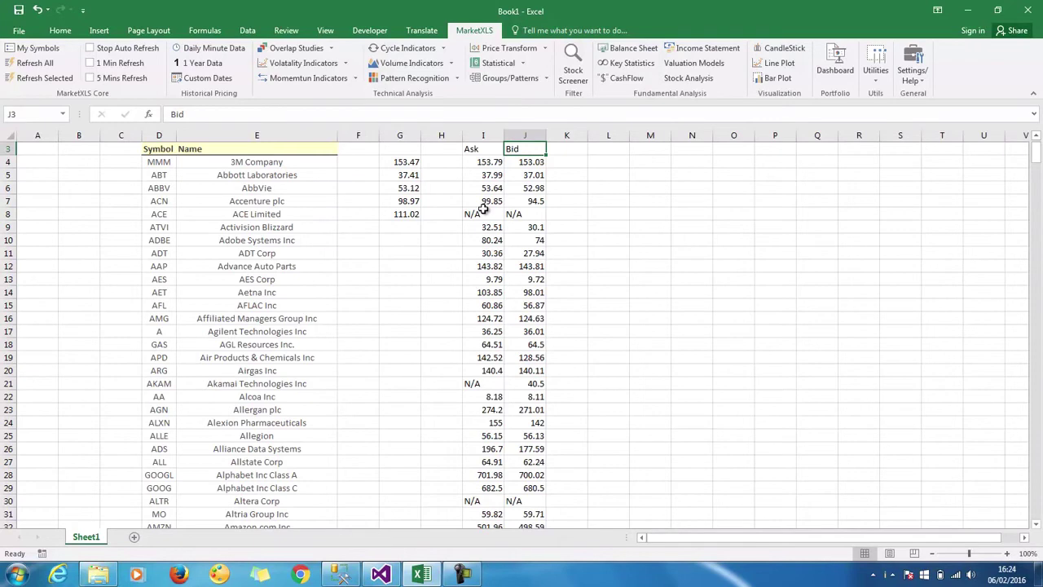
# - Stop the automatic refresh of the stock prices
pyautogui.click(601, 162)
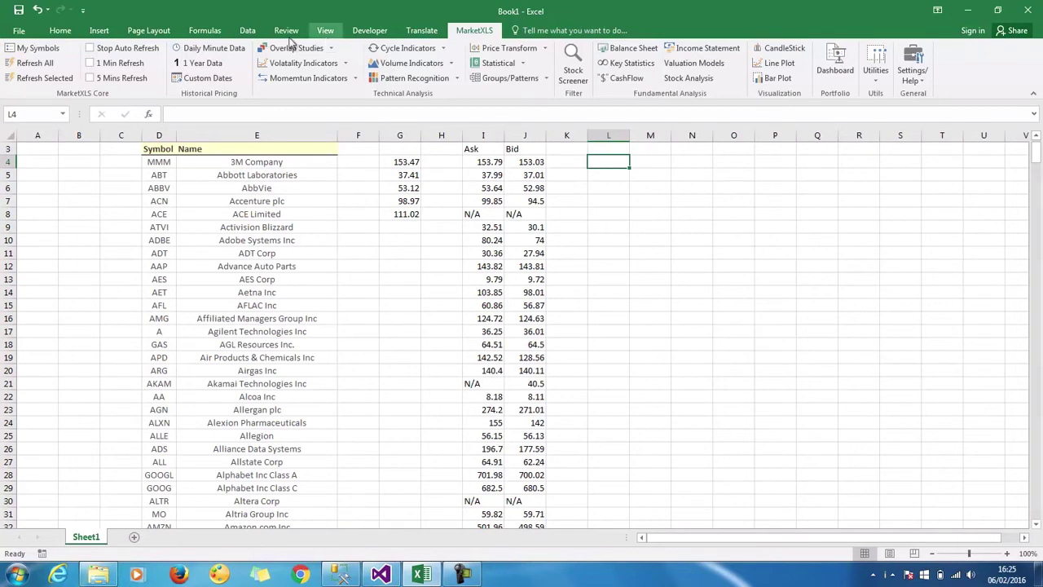
pyautogui.click(90, 64)
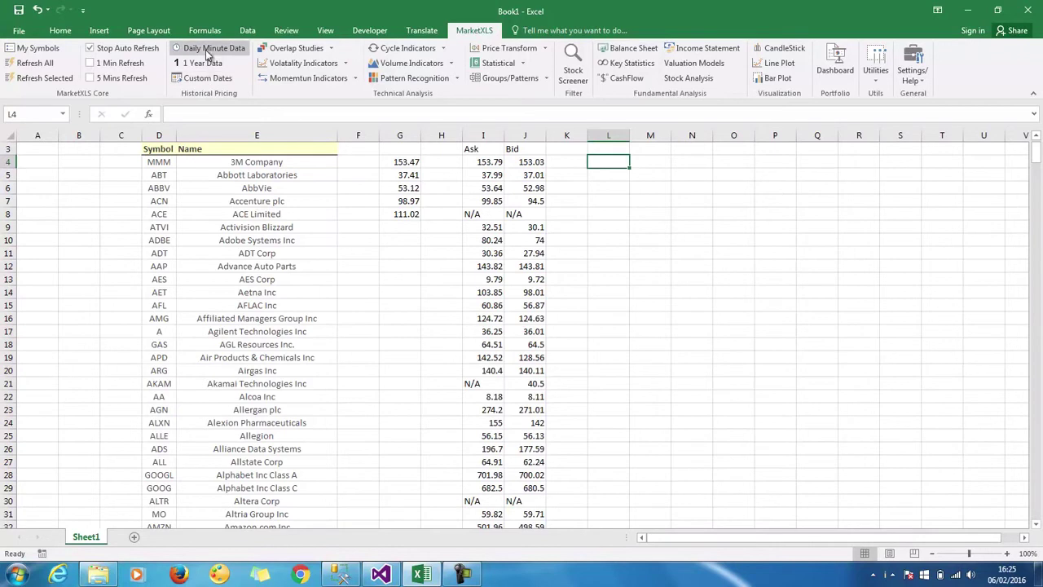
# - Copy the symbols ABBV through ADT from D6:D11 to L5 and pull daily minute data for them
pyautogui.moveTo(156, 188); pyautogui.dragTo(166, 255)
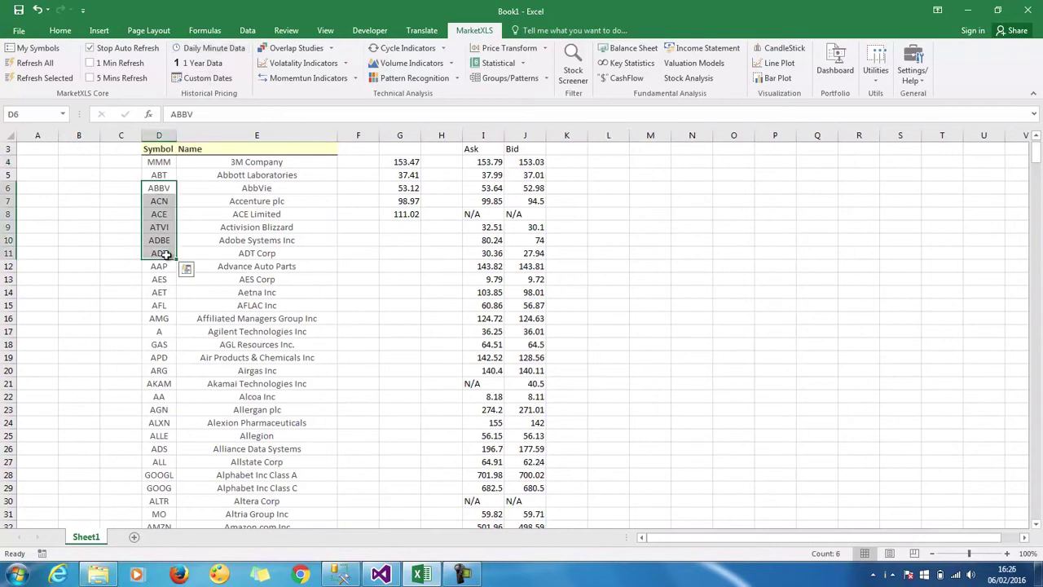
pyautogui.hotkey('ctrl', 'c')
pyautogui.click(602, 173)
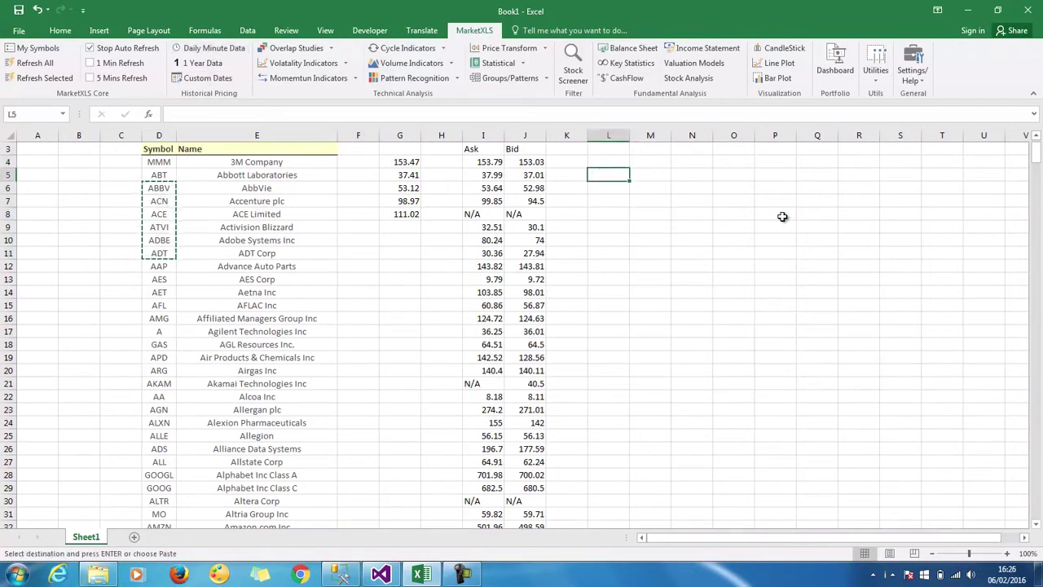
pyautogui.hotkey('ctrl', 'v')
pyautogui.click(209, 47)
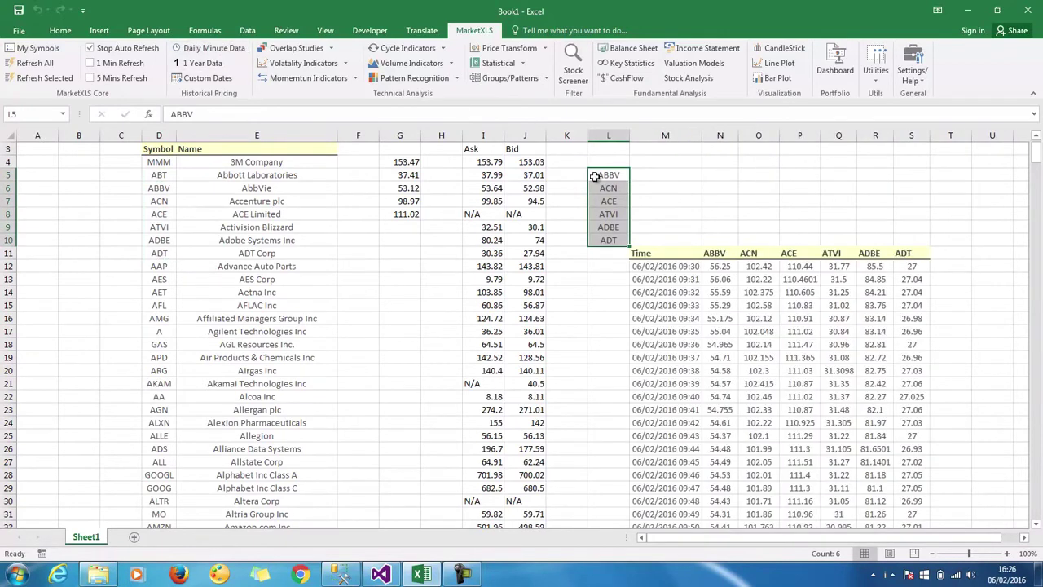
# - Pull one year of historical prices for the symbol ADT in cell S11
pyautogui.click(1025, 538)
pyautogui.click(507, 279)
pyautogui.click(207, 65)
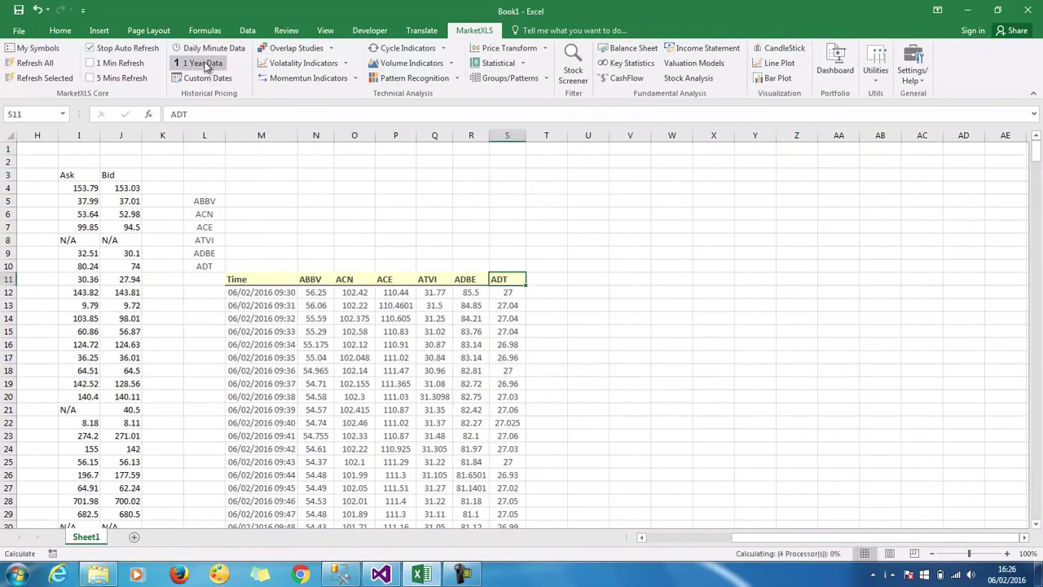
# - Copy the symbol headings ACE, ATVI, ADBE and ADT from P11:S11 to the empty cells starting at W10
pyautogui.moveTo(400, 282); pyautogui.dragTo(498, 279)
pyautogui.hotkey('ctrl', 'c')
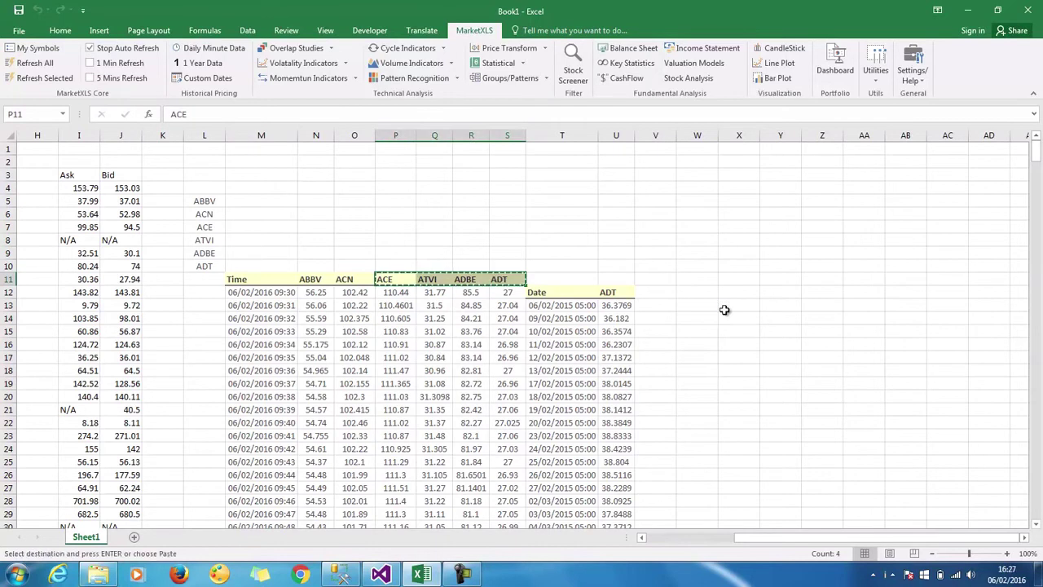
pyautogui.click(712, 266)
pyautogui.hotkey('ctrl', 'v')
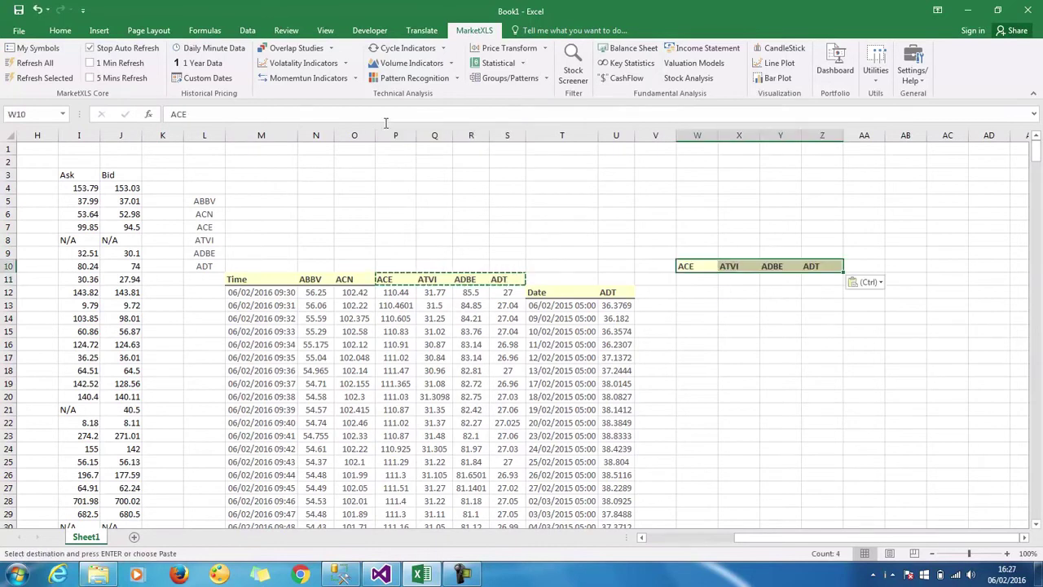
# - Start a custom date price history for the copied symbols and set its start date to December 2005
pyautogui.click(201, 79)
pyautogui.click(476, 217)
pyautogui.click(475, 217)
pyautogui.click(476, 217)
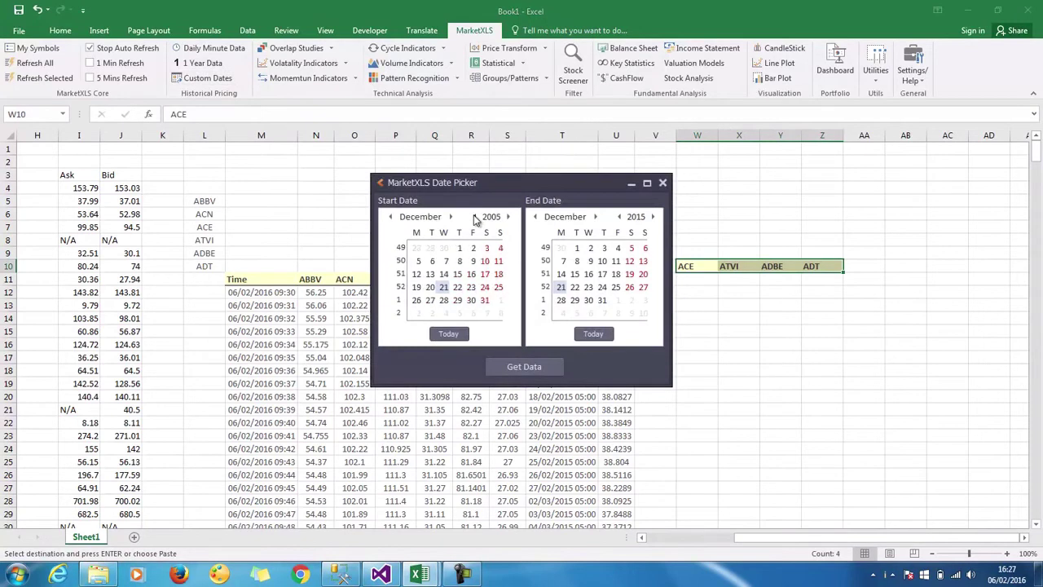
# - Set the end date to 1 October 2015 and get the historical data for the four symbols
pyautogui.click(619, 216)
pyautogui.click(619, 217)
pyautogui.click(619, 217)
pyautogui.click(619, 217)
pyautogui.click(652, 217)
pyautogui.click(653, 217)
pyautogui.click(652, 216)
pyautogui.click(653, 217)
pyautogui.click(534, 216)
pyautogui.click(535, 217)
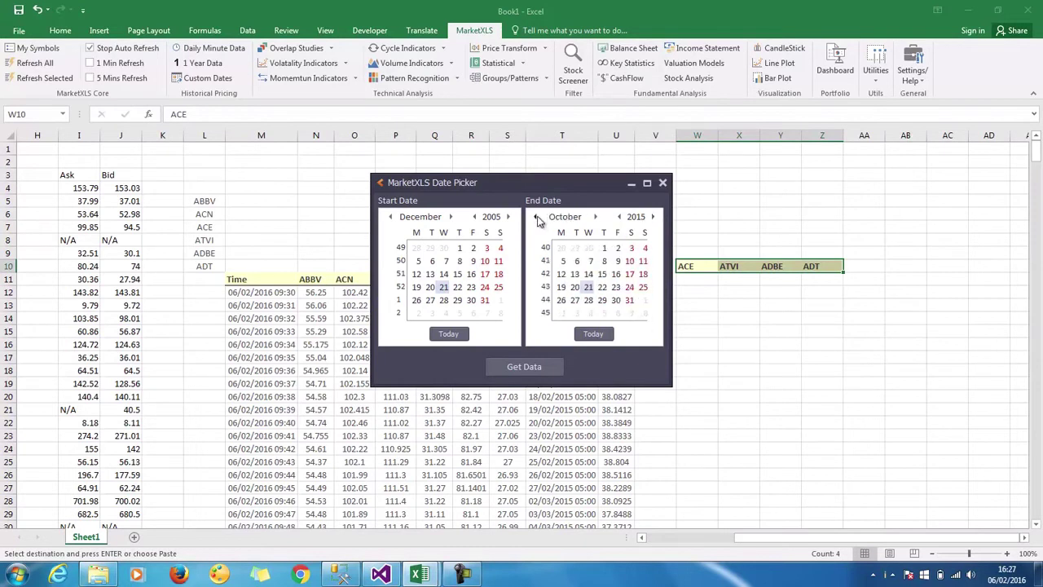
pyautogui.click(603, 248)
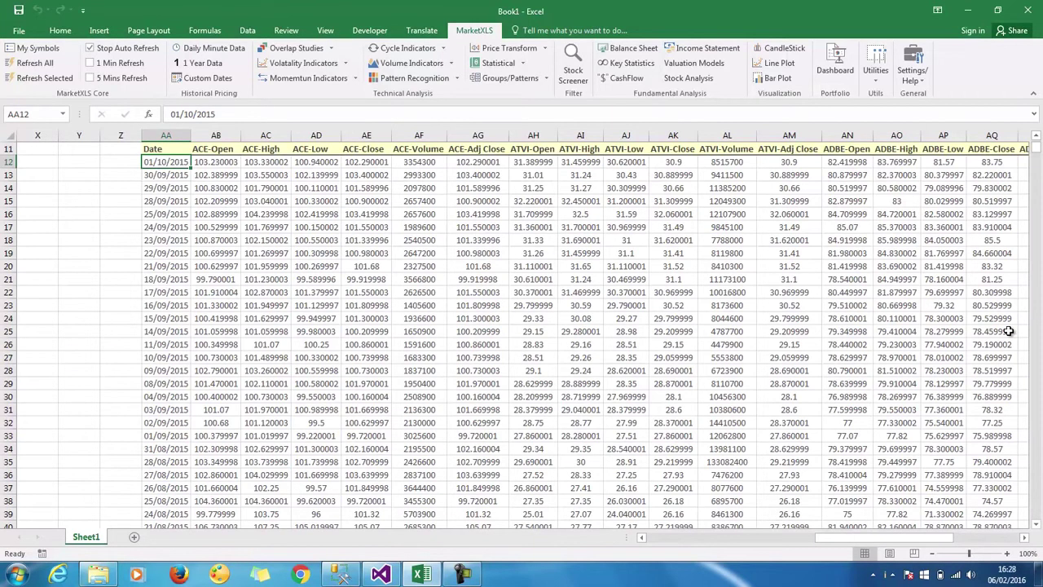
# - Clear the ATVI, ADBE and ADT columns from the custom price history, keeping only the ACE columns
pyautogui.press('Up')
pyautogui.press('Right')
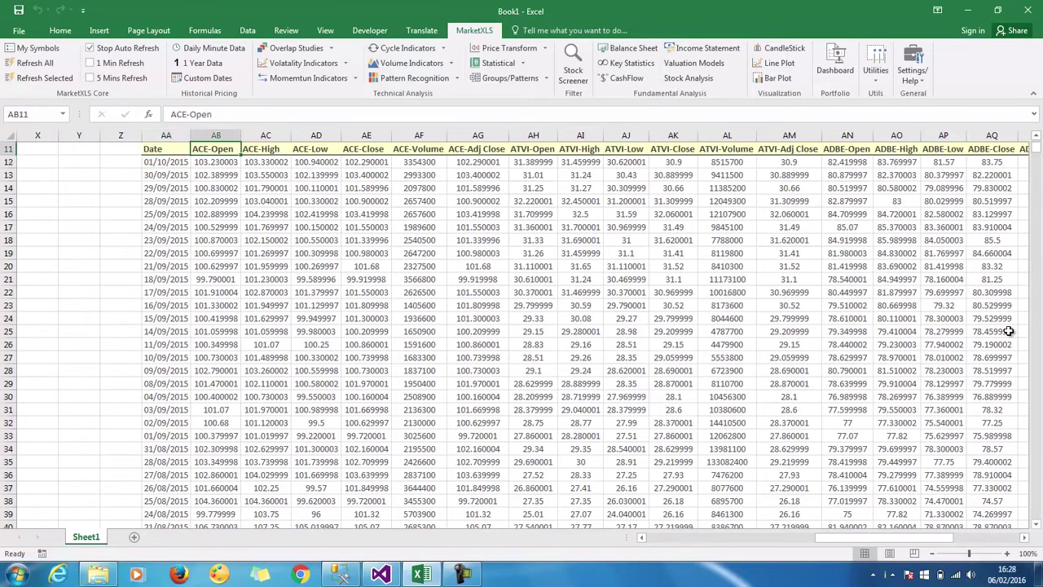
pyautogui.press('Right')
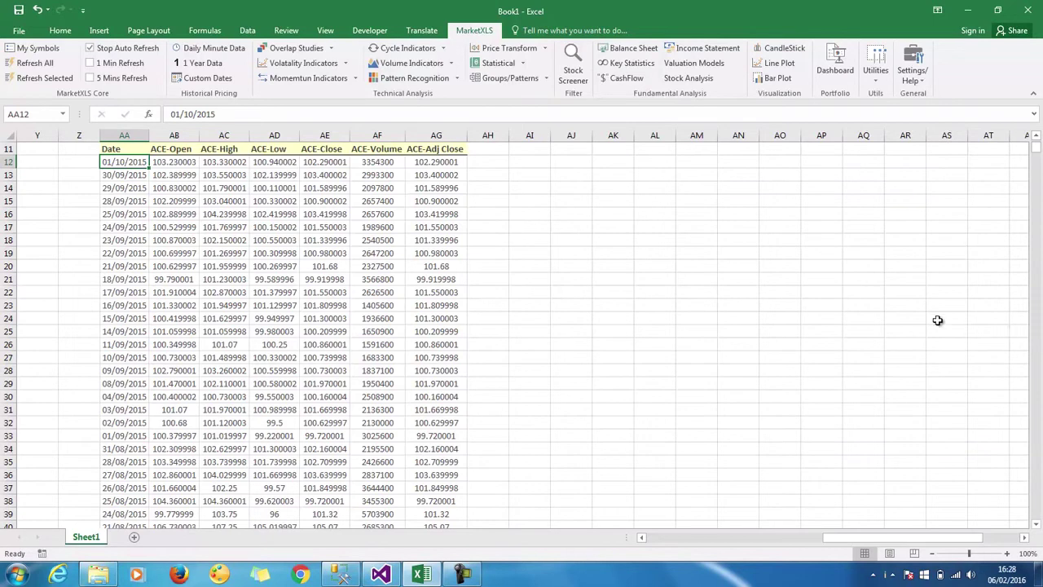
# - Look through the technical analysis indicator lists, including overlap studies, volatility, momentum, patterns, statistical and price transform
pyautogui.click(333, 50)
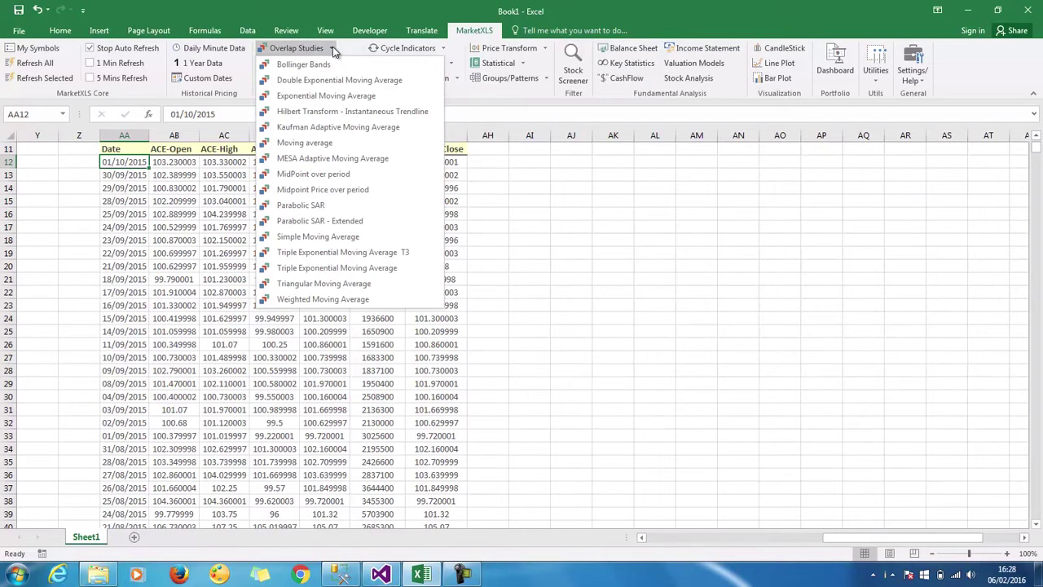
pyautogui.click(333, 49)
pyautogui.click(345, 63)
pyautogui.click(356, 78)
pyautogui.click(356, 79)
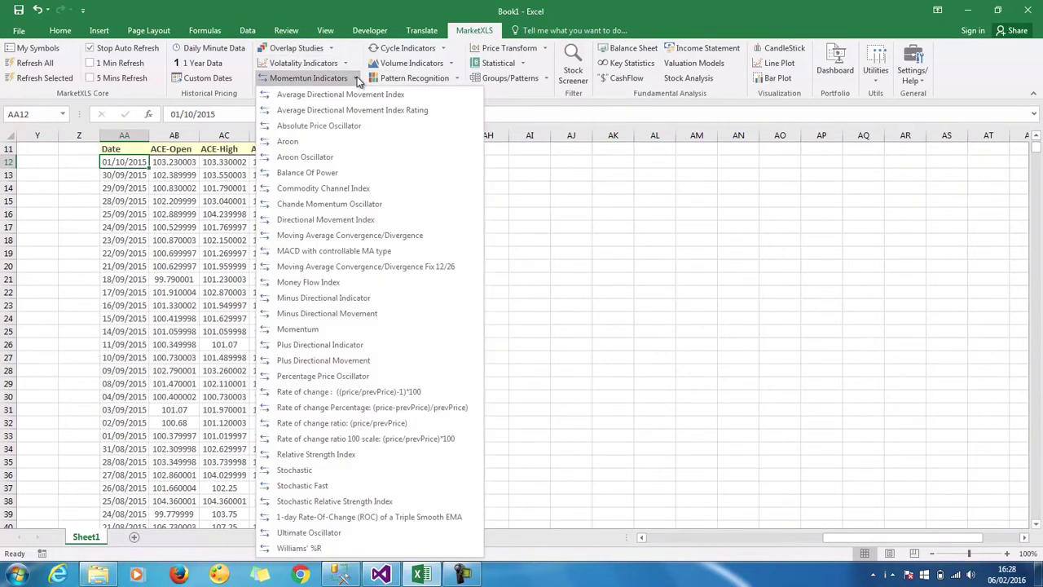
pyautogui.click(431, 78)
pyautogui.click(460, 78)
pyautogui.click(521, 78)
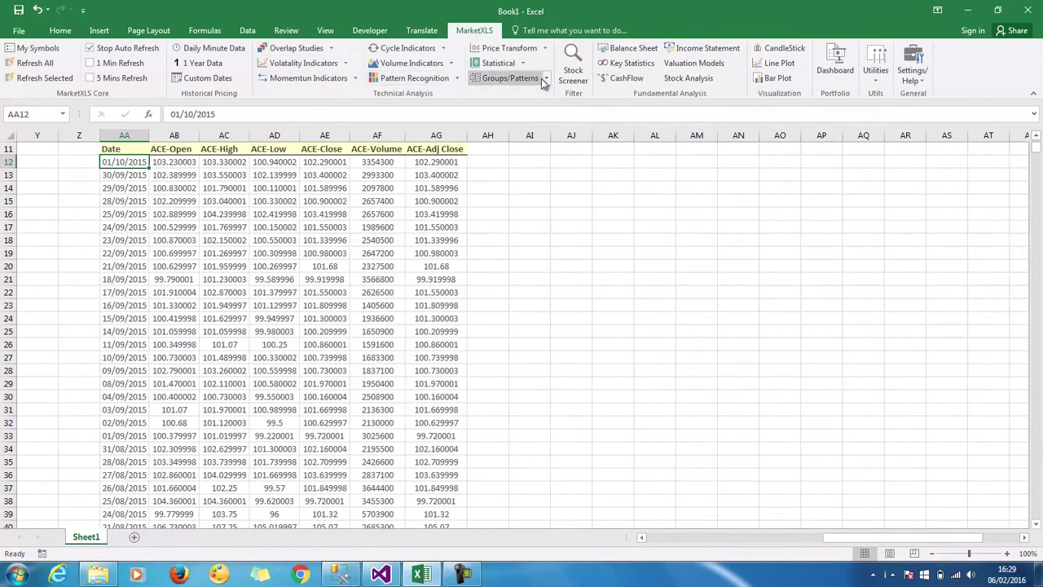
pyautogui.click(526, 64)
pyautogui.click(526, 65)
pyautogui.click(544, 48)
pyautogui.click(544, 48)
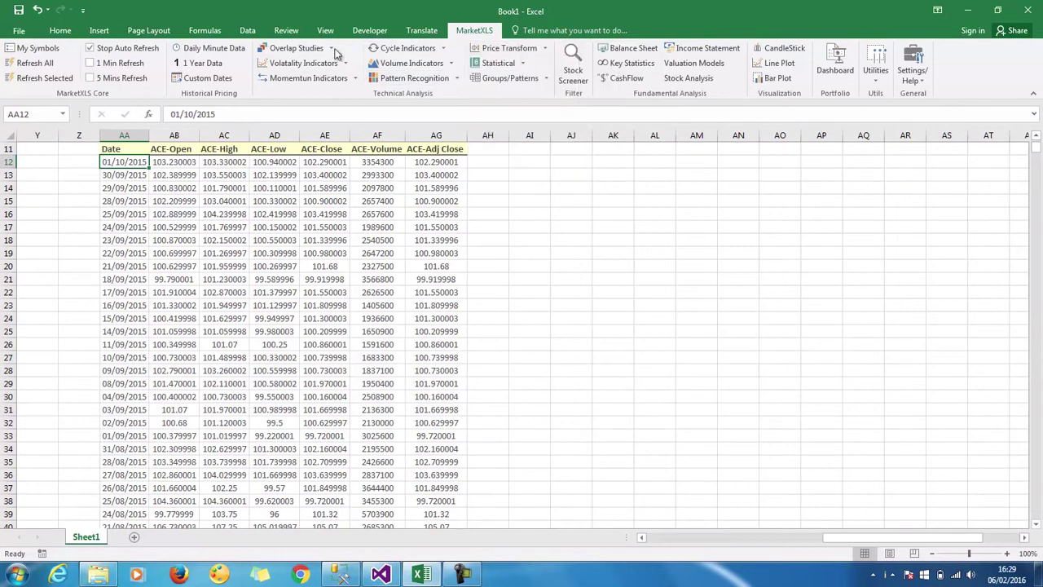
# - Calculate a Triple Exponential Moving Average on the ACE-Close series AE12:AE2779 with a time period of 30
pyautogui.click(332, 50)
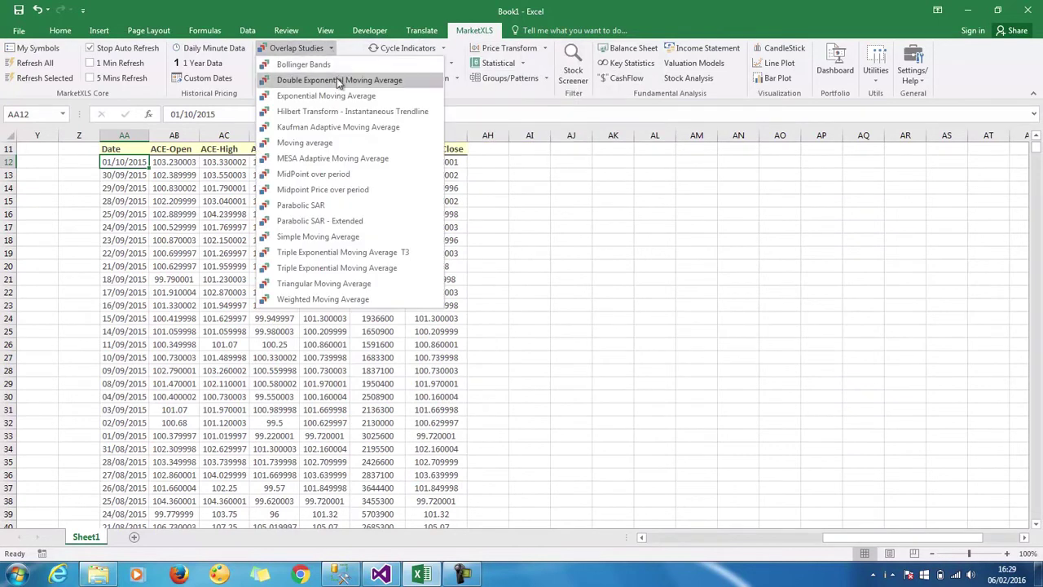
pyautogui.click(346, 275)
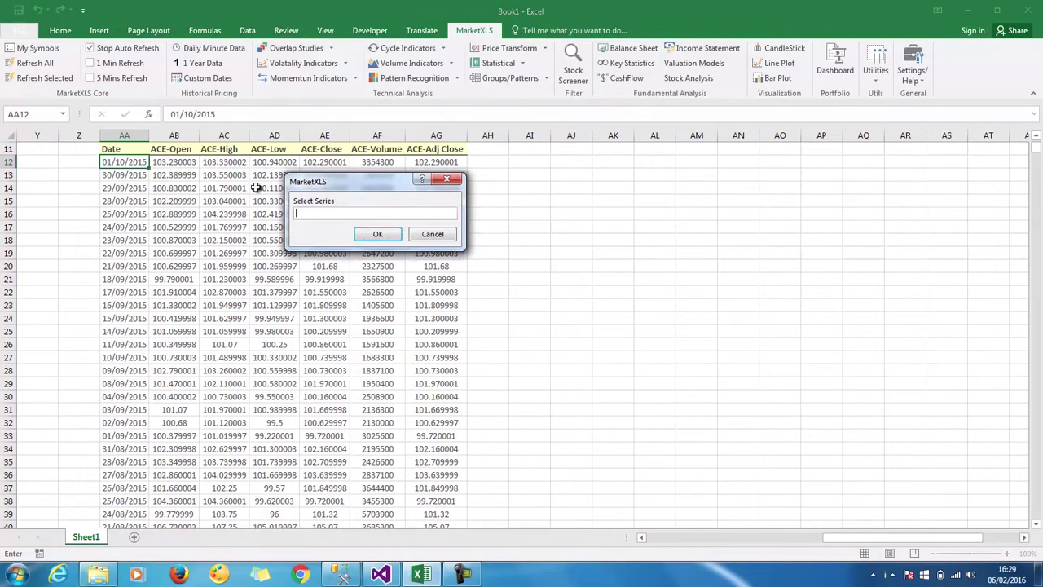
pyautogui.click(328, 158)
pyautogui.hotkey('ctrl', 'shift', 'Down')
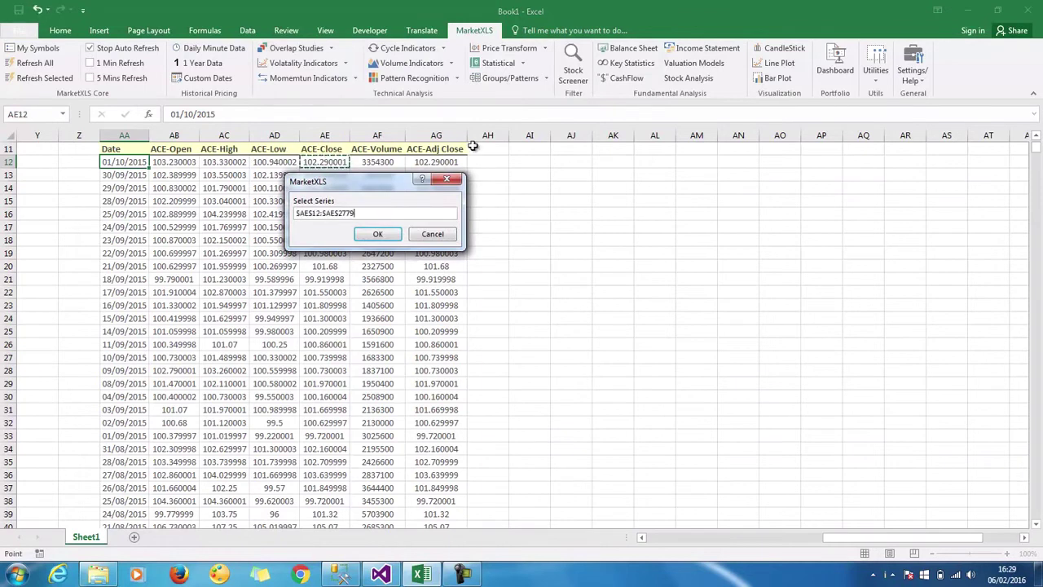
pyautogui.press('Return')
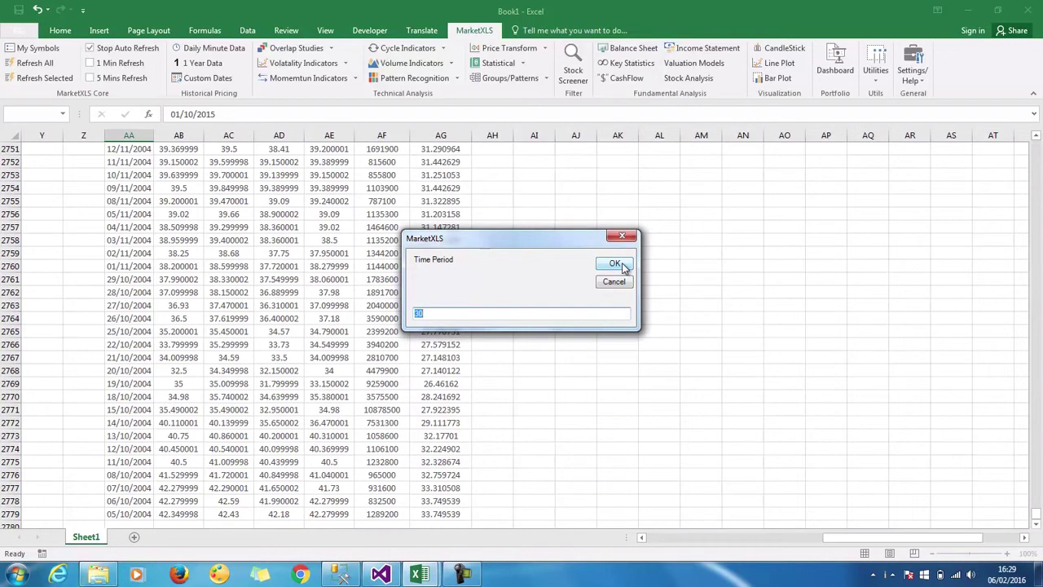
pyautogui.click(615, 264)
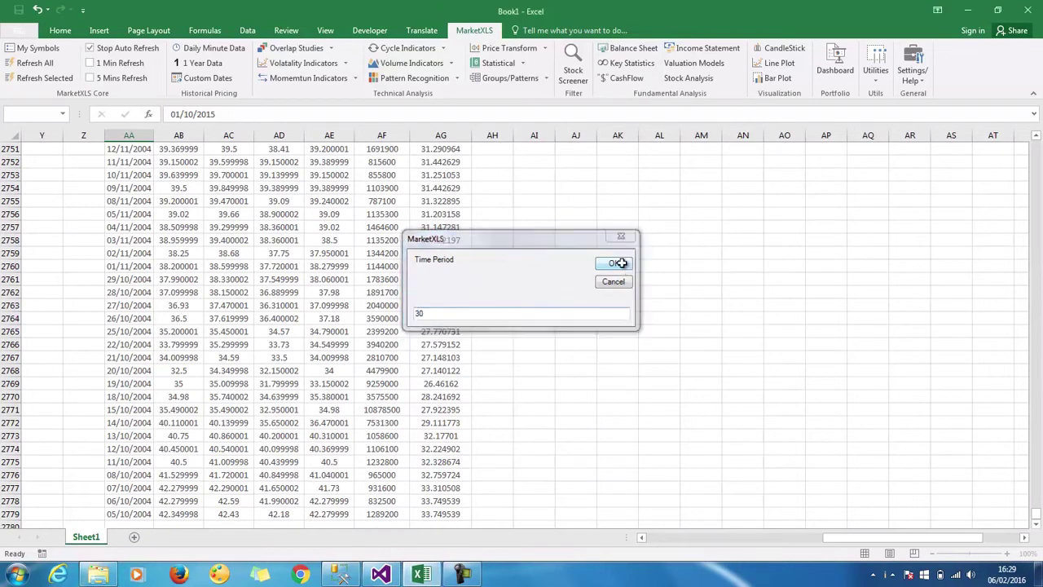
# - Output the moving average results to column AH, beside ACE-Adj Close, with the heading in row 11
pyautogui.click(436, 153)
pyautogui.hotkey('ctrl', 'Up')
pyautogui.press('Down')
pyautogui.press('Right')
pyautogui.press('Return')
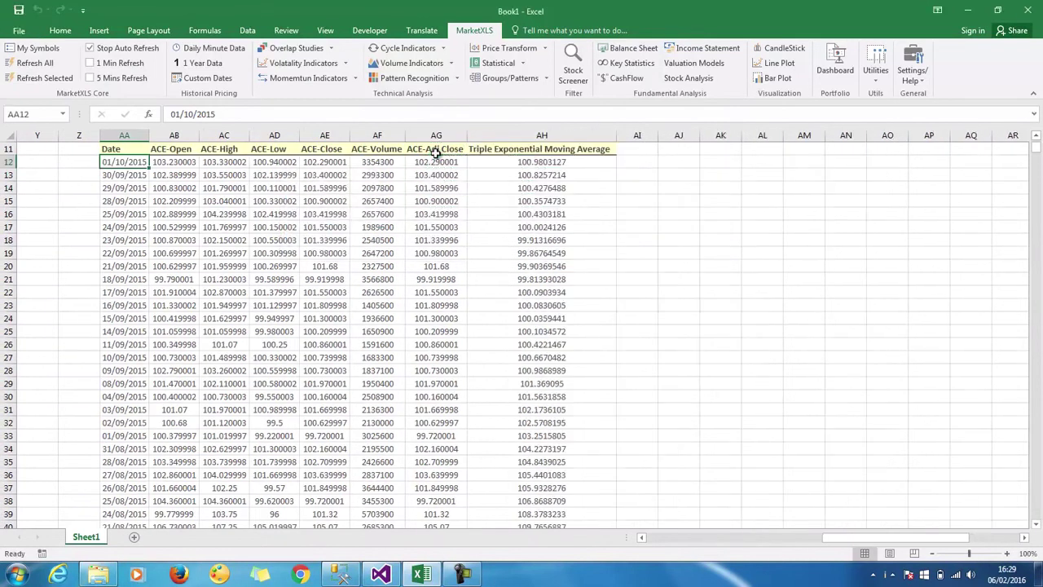
# - Start a Money Flow Index calculation with the ACE open, high, low and close values in AB12:AE2779
pyautogui.click(611, 201)
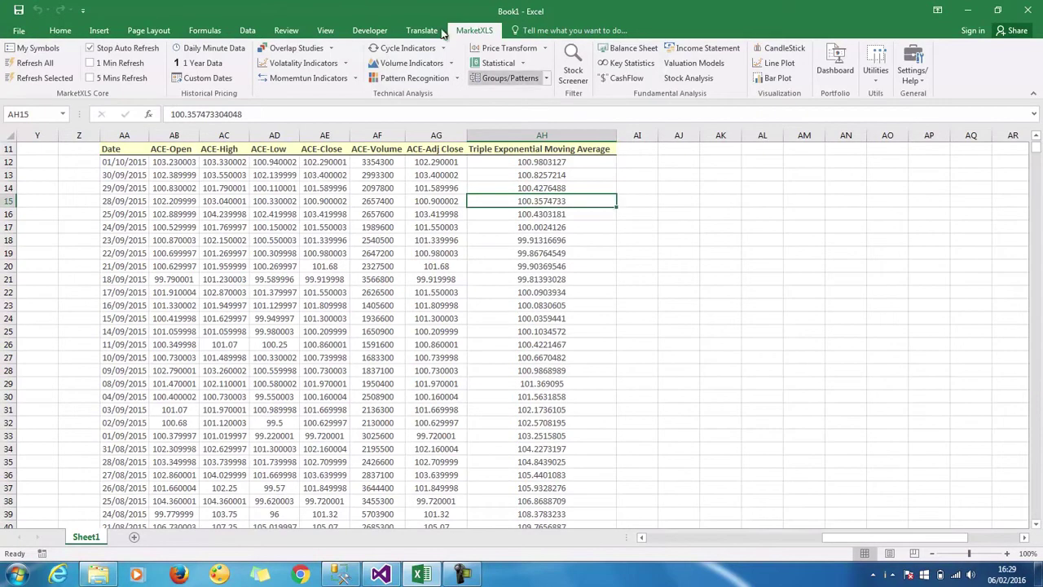
pyautogui.click(334, 78)
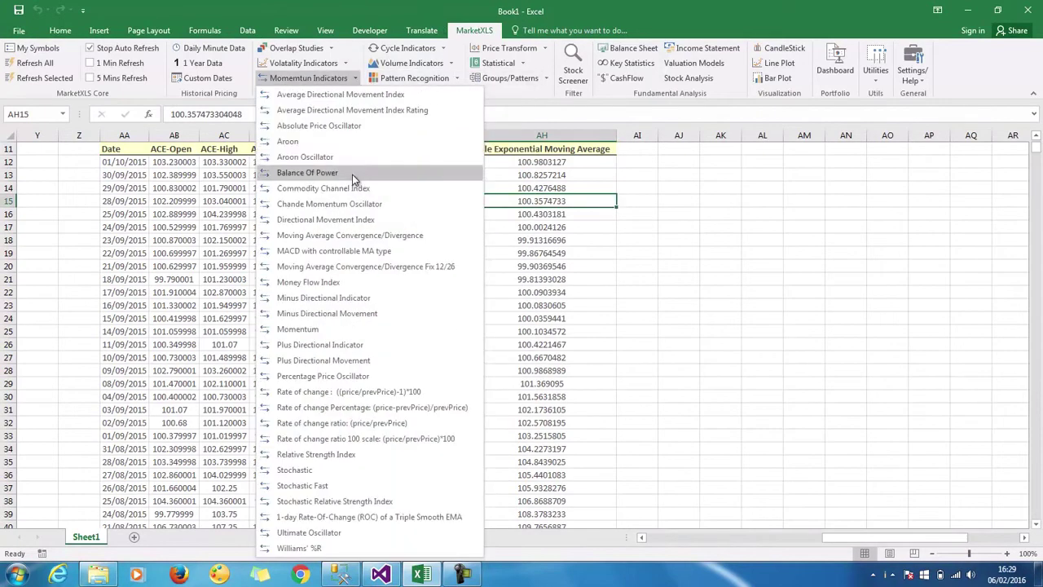
pyautogui.click(353, 288)
pyautogui.click(181, 162)
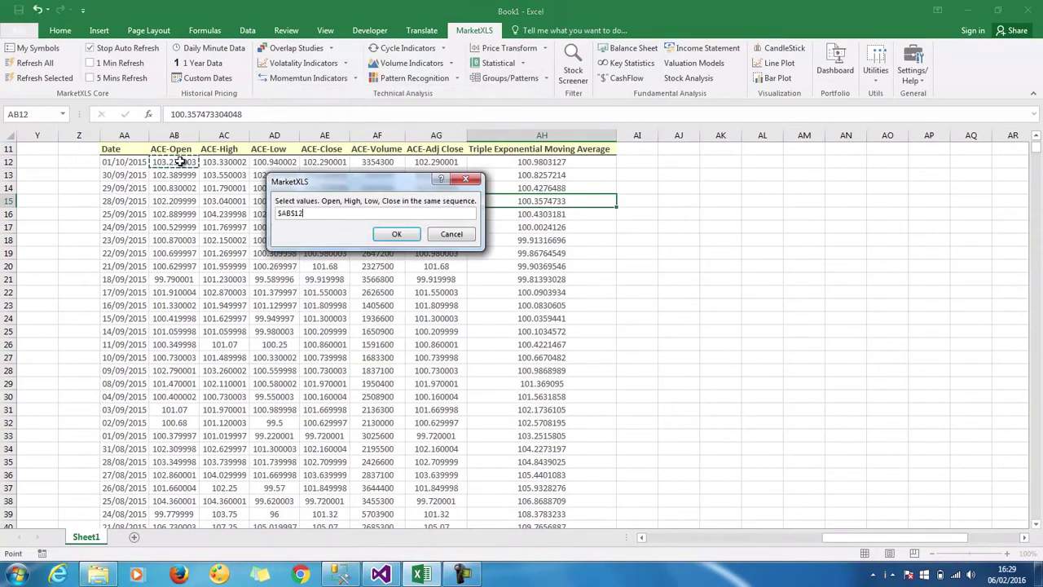
pyautogui.hotkey('shift', 'Right')
pyautogui.hotkey('shift', 'Right')
pyautogui.hotkey('shift', 'Right')
pyautogui.hotkey('ctrl', 'shift', 'Down')
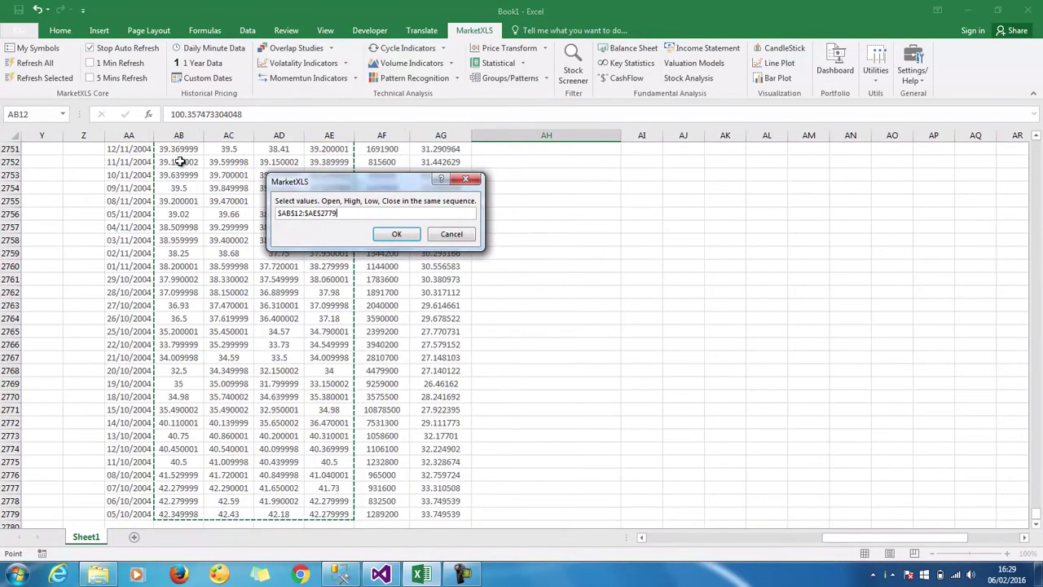
pyautogui.press('Return')
# - Use the ACE-Volume series AF12:AF2779 as the volume input and accept the default time period
pyautogui.click(241, 204)
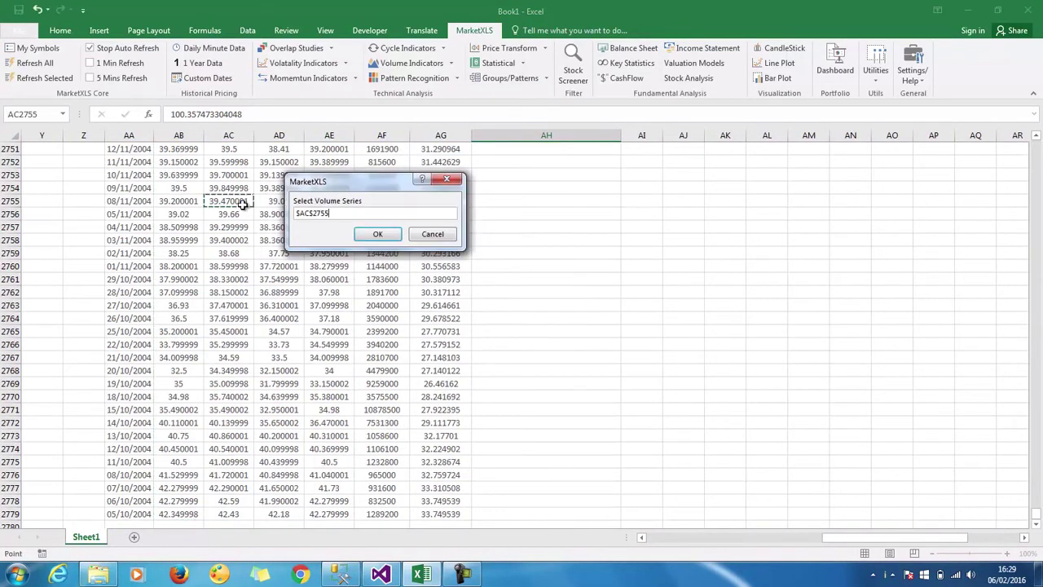
pyautogui.hotkey('ctrl', 'Up')
pyautogui.press('Right')
pyautogui.press('Right')
pyautogui.press('Right')
pyautogui.hotkey('ctrl', 'shift', 'Down')
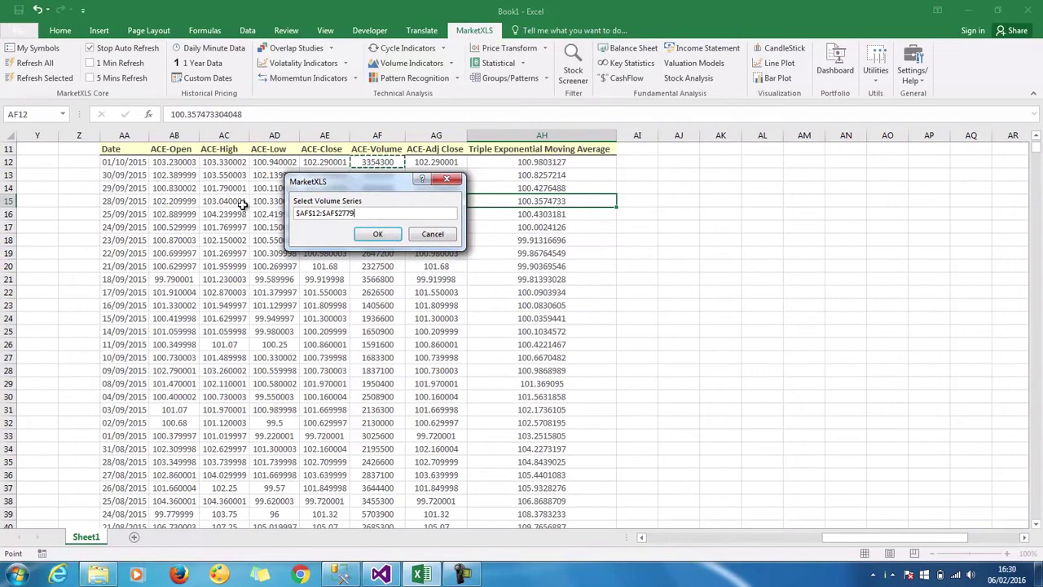
pyautogui.press('Return')
pyautogui.click(612, 262)
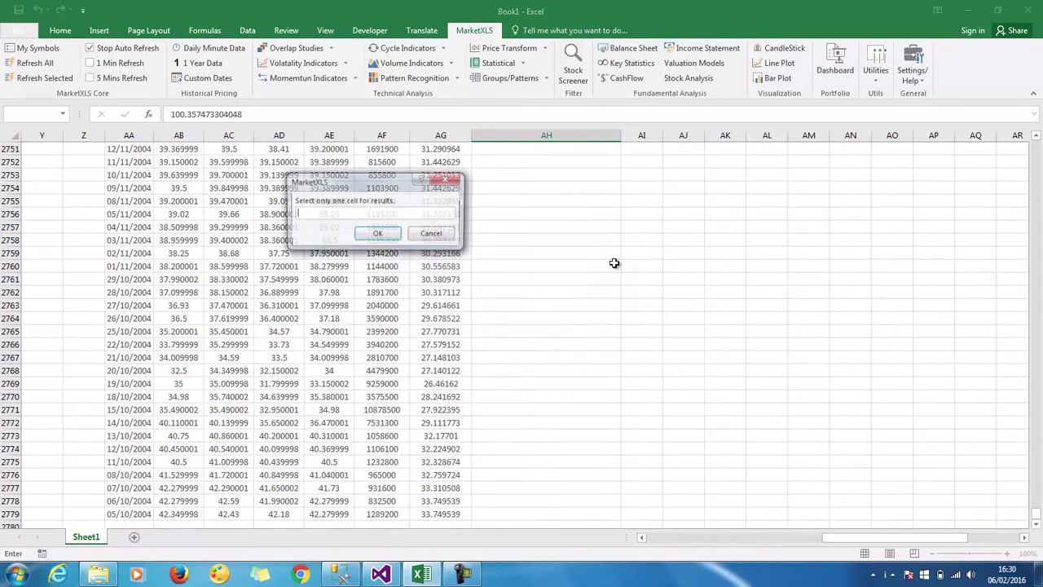
# - Output the Money Flow Index results starting at cell AI11, beside the moving average column
pyautogui.click(446, 279)
pyautogui.hotkey('ctrl', 'Up')
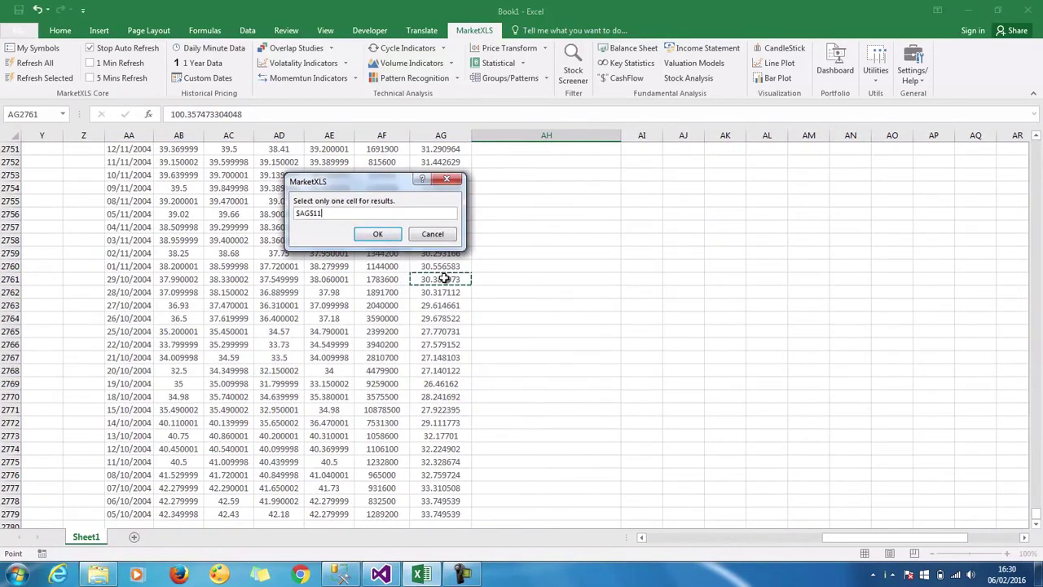
pyautogui.press('Right')
pyautogui.press('Right')
pyautogui.press('Return')
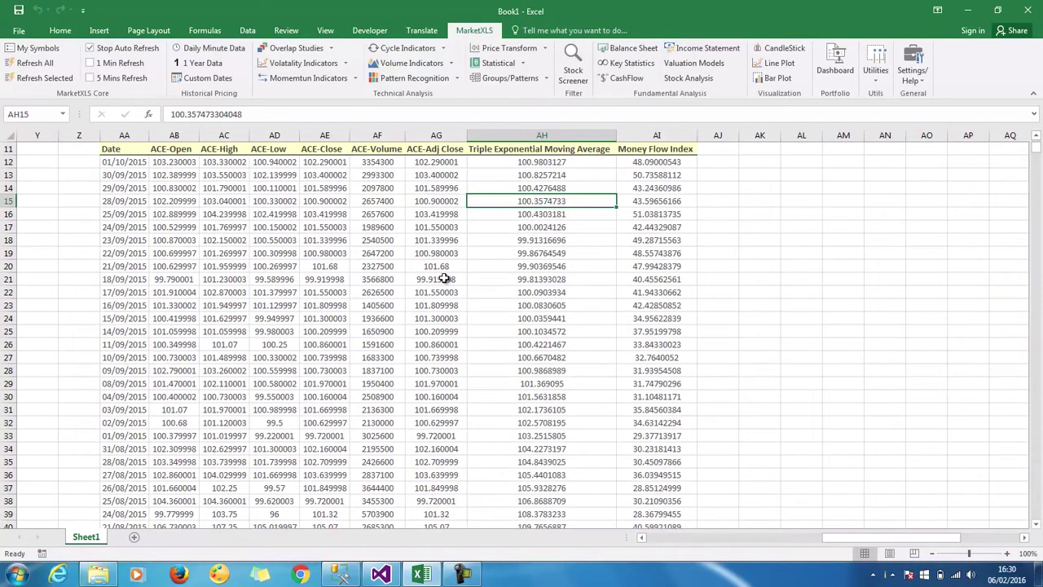
# - Open the indicator group run and check which indicators the Cycle Indicators category contains
pyautogui.click(549, 79)
pyautogui.click(525, 94)
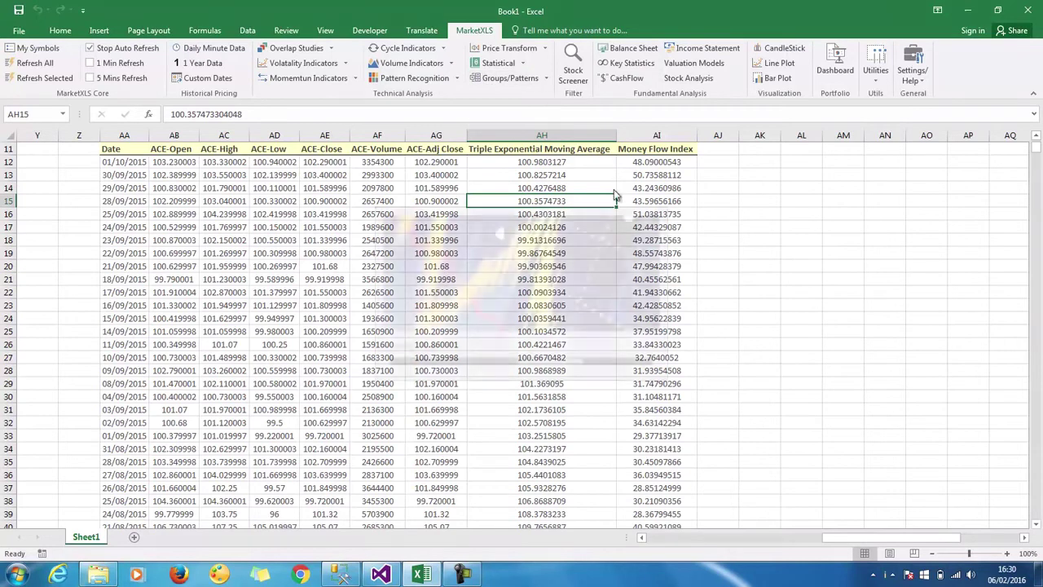
pyautogui.moveTo(532, 152); pyautogui.dragTo(910, 168)
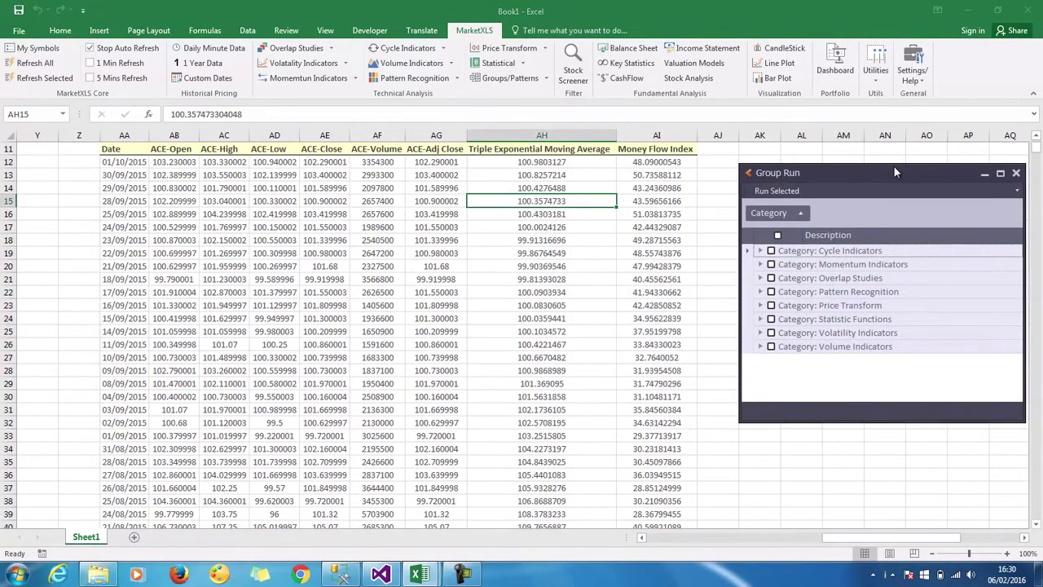
pyautogui.click(760, 250)
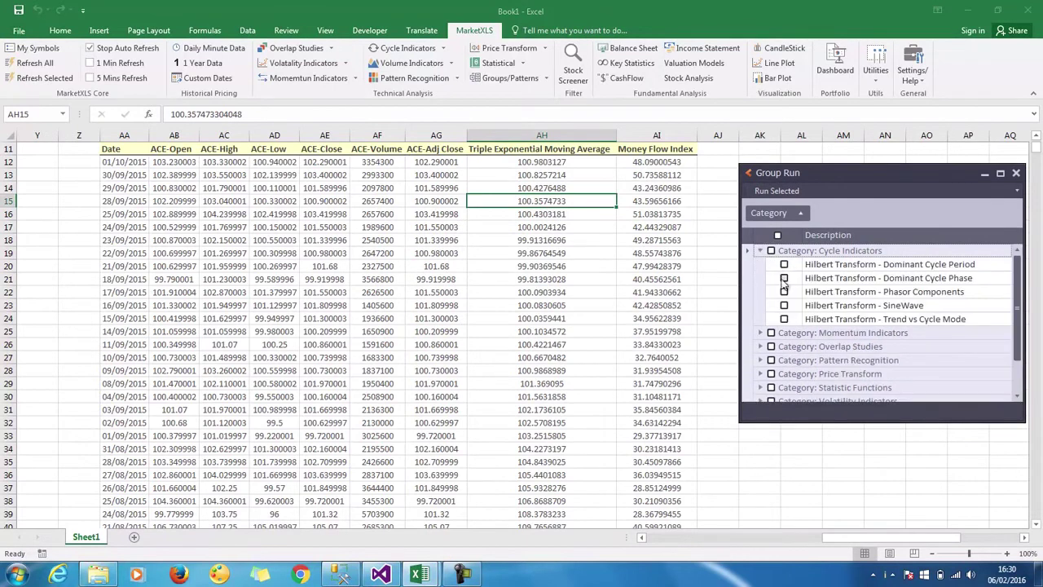
pyautogui.click(761, 251)
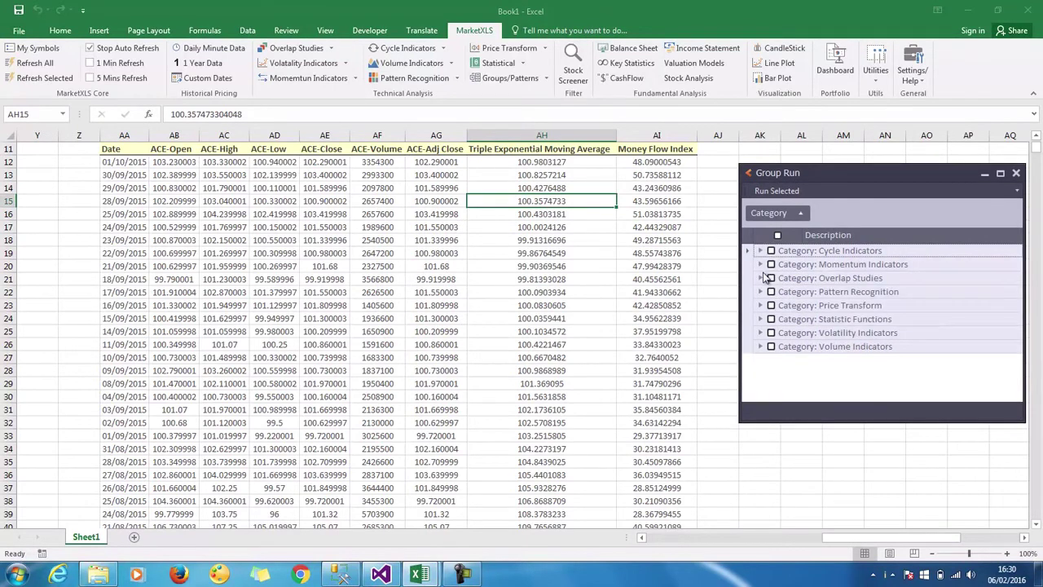
# - Select every indicator in the Overlap Studies category and run the selected group
pyautogui.click(760, 278)
pyautogui.click(761, 278)
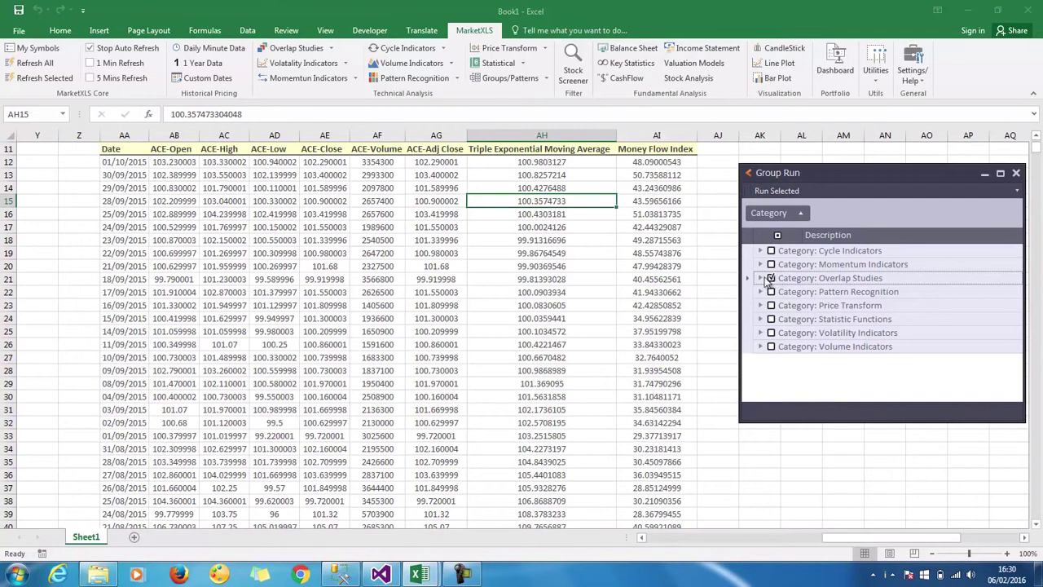
pyautogui.click(760, 278)
pyautogui.click(784, 305)
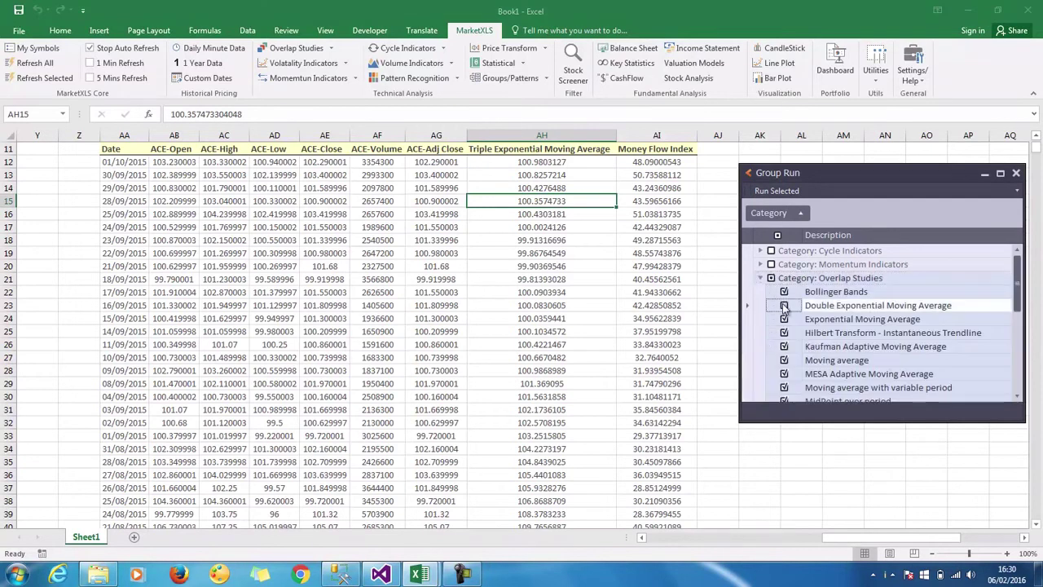
pyautogui.click(777, 190)
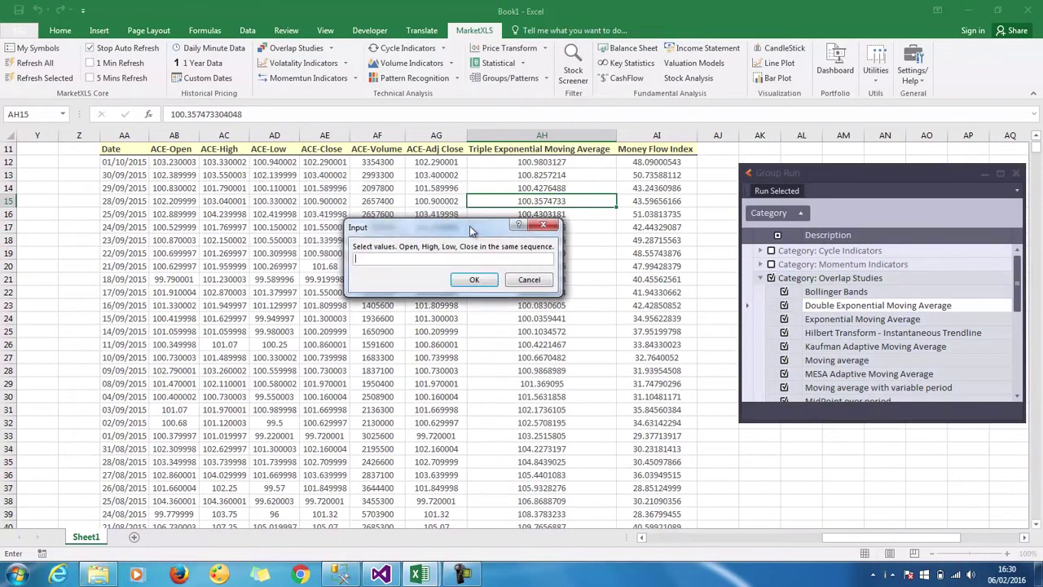
# - Supply the ACE open, high, low and close values in AB12:AE2779 as the price input for the group run
pyautogui.click(177, 161)
pyautogui.hotkey('shift', 'Right')
pyautogui.hotkey('shift', 'Right')
pyautogui.hotkey('shift', 'Right')
pyautogui.hotkey('ctrl', 'shift', 'Down')
pyautogui.press('Return')
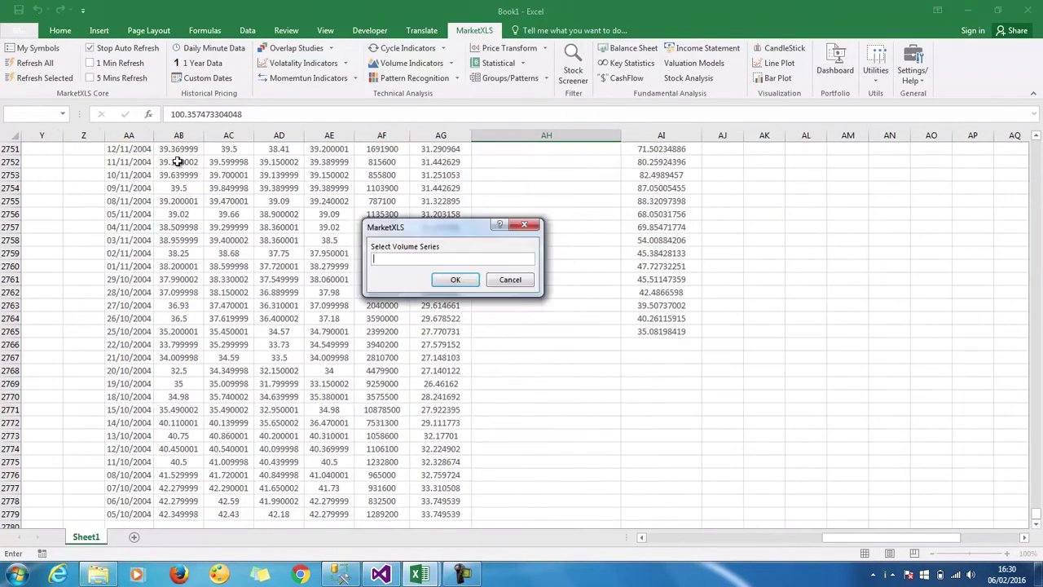
# - Use the ACE-Volume series in column AF, rows 12 to 2779, as the group run's volume input
pyautogui.click(379, 175)
pyautogui.hotkey('ctrl', 'shift', 'Up')
pyautogui.hotkey('ctrl', 'shift', 'Down')
pyautogui.press('Return')
# - Output the Overlap Studies results from column AJ onward, beside the Money Flow Index, with the headings in row 11
pyautogui.click(440, 189)
pyautogui.hotkey('ctrl', 'Up')
pyautogui.press('Right')
pyautogui.press('Down')
pyautogui.press('Right')
pyautogui.press('Right')
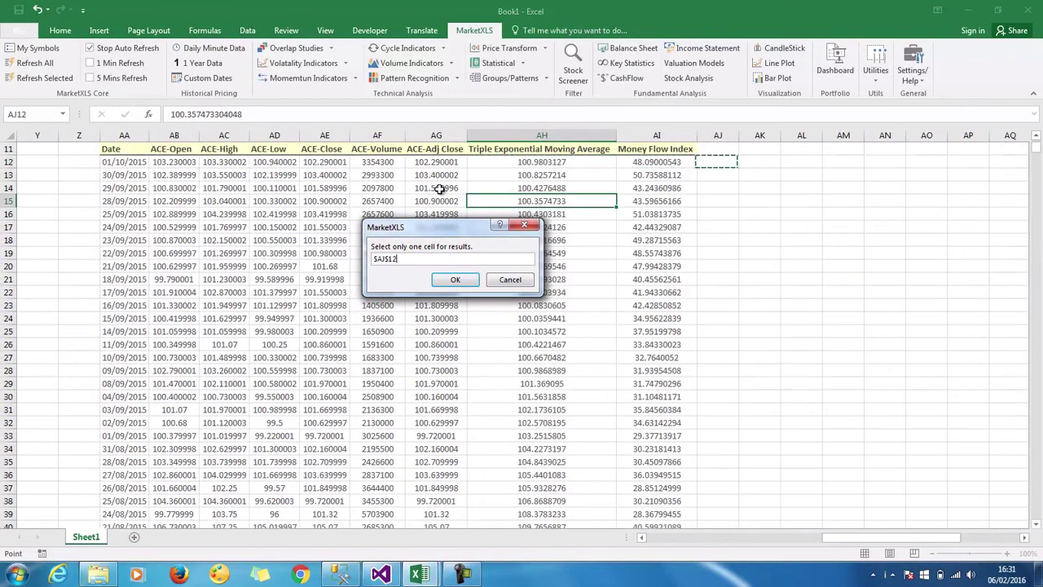
pyautogui.click(455, 280)
pyautogui.moveTo(1024, 543); pyautogui.dragTo(1025, 544)
pyautogui.click(760, 317)
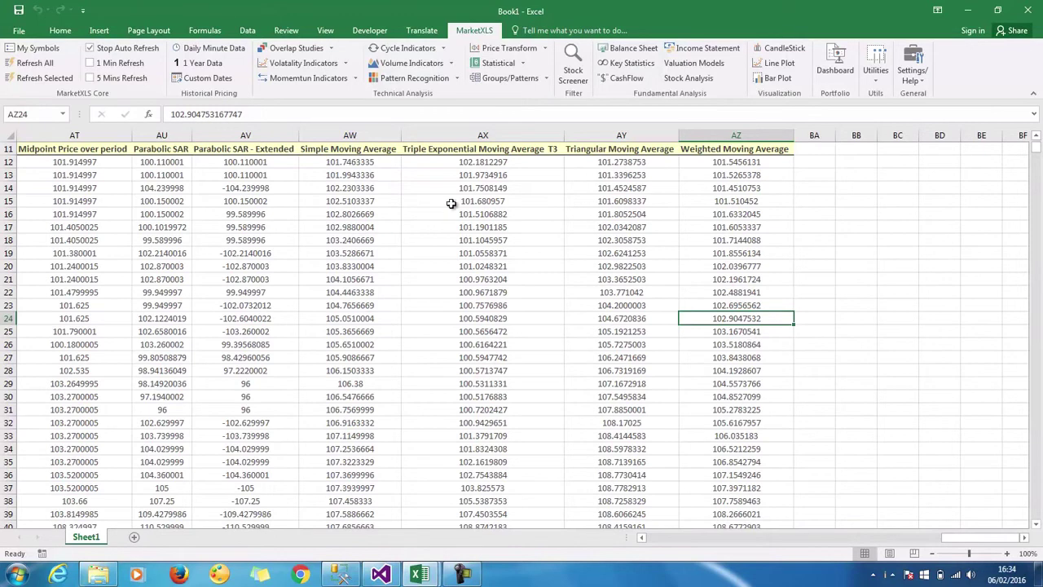
# - Start a Doji pattern recognition on the ACE open, high, low and close values in AB12:AE2779
pyautogui.click(460, 80)
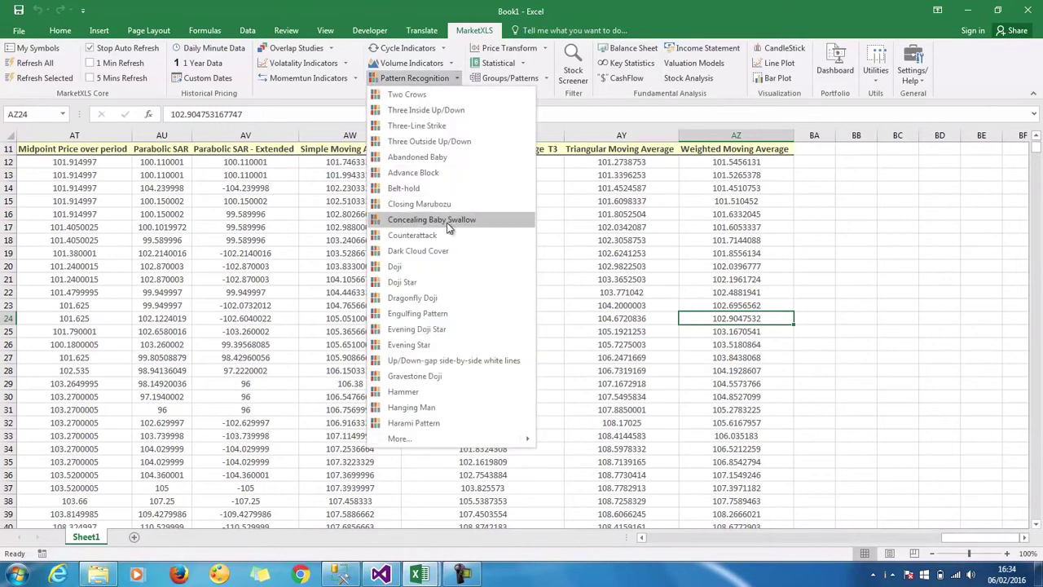
pyautogui.click(435, 274)
pyautogui.click(254, 215)
pyautogui.hotkey('ctrl', 'Left')
pyautogui.press('Up')
pyautogui.press('Up')
pyautogui.press('Up')
pyautogui.press('Up')
pyautogui.press('Right')
pyautogui.hotkey('shift', 'Right')
pyautogui.hotkey('shift', 'Right')
pyautogui.hotkey('shift', 'Right')
pyautogui.hotkey('shift', 'Right')
pyautogui.hotkey('shift', 'Left')
pyautogui.hotkey('ctrl', 'shift', 'Down')
pyautogui.press('Return')
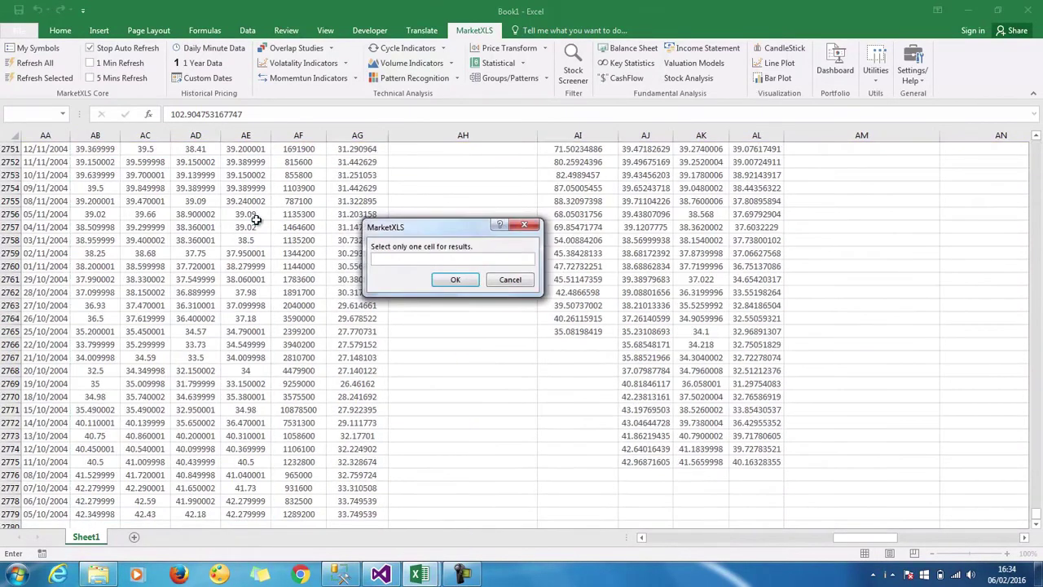
# - Output the Doji results to column BA, beside Weighted Moving Average, with the heading in row 11
pyautogui.press('Up')
pyautogui.hotkey('ctrl', 'Up')
pyautogui.press('Right')
pyautogui.hotkey('ctrl', 'Right')
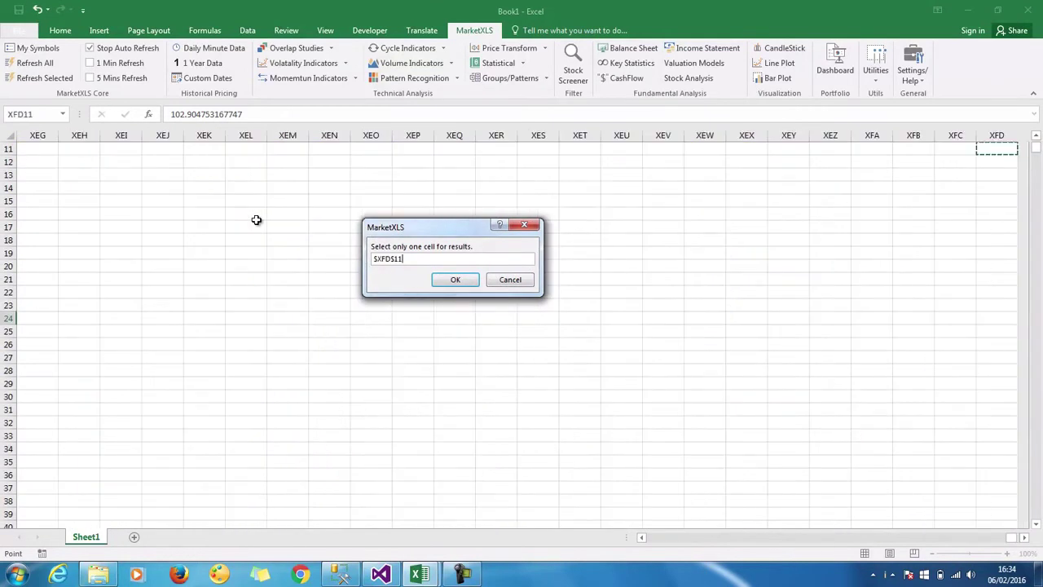
pyautogui.press('Left')
pyautogui.hotkey('ctrl', 'Left')
pyautogui.press('Right')
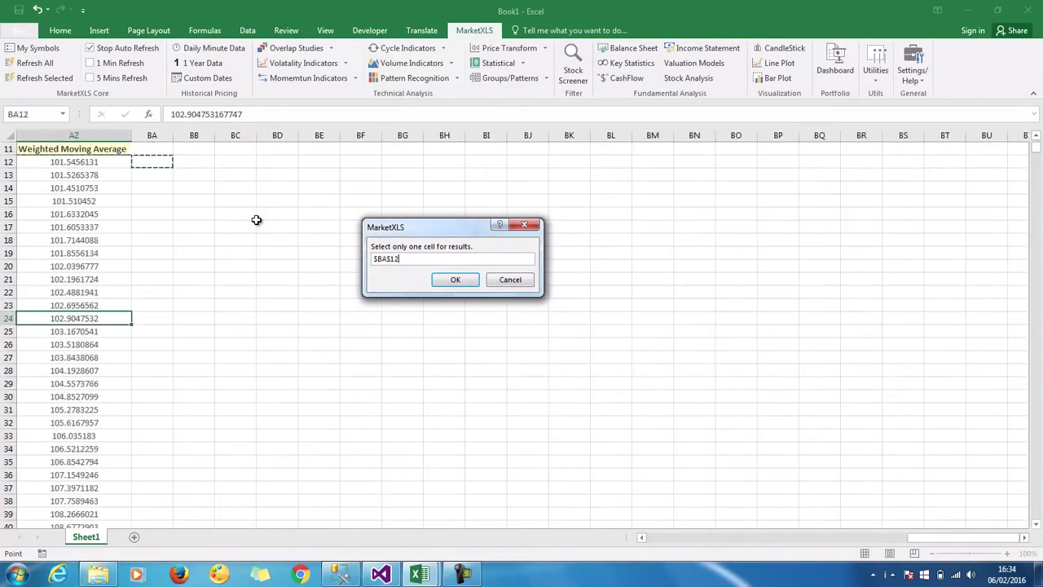
pyautogui.press('Return')
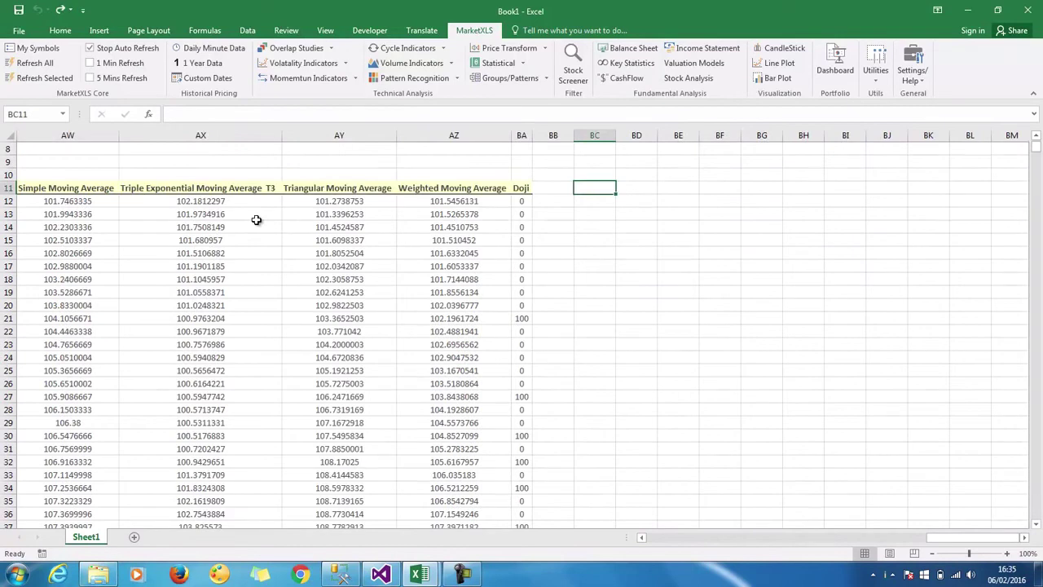
# - Enter GOOG in BC11 and get its historical prices from 21 December 2011 to 21 December 2015
pyautogui.write('GOOG')
pyautogui.hotkey('ctrl', 'Return')
pyautogui.click(207, 78)
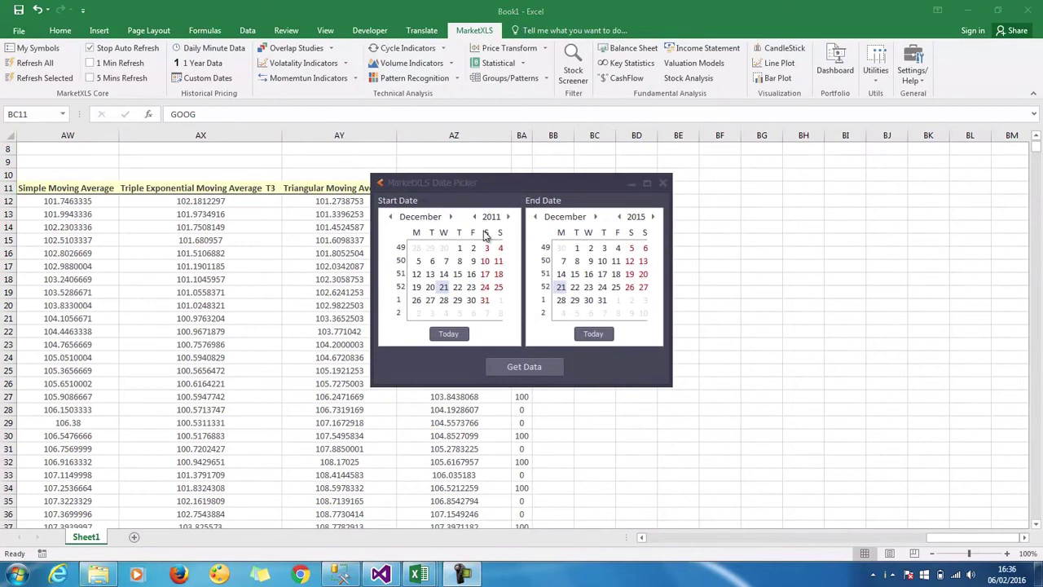
pyautogui.click(473, 218)
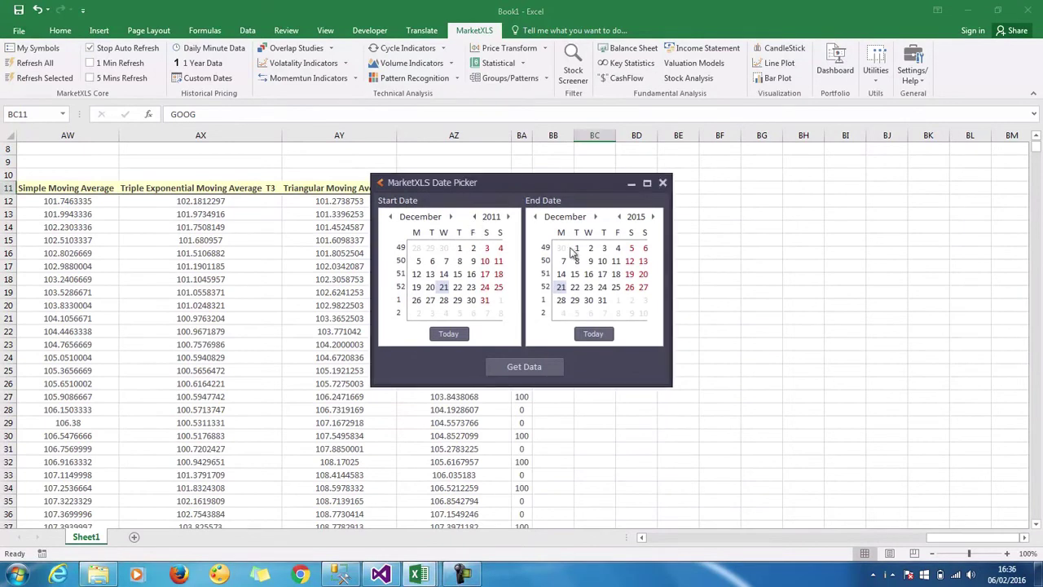
pyautogui.click(534, 367)
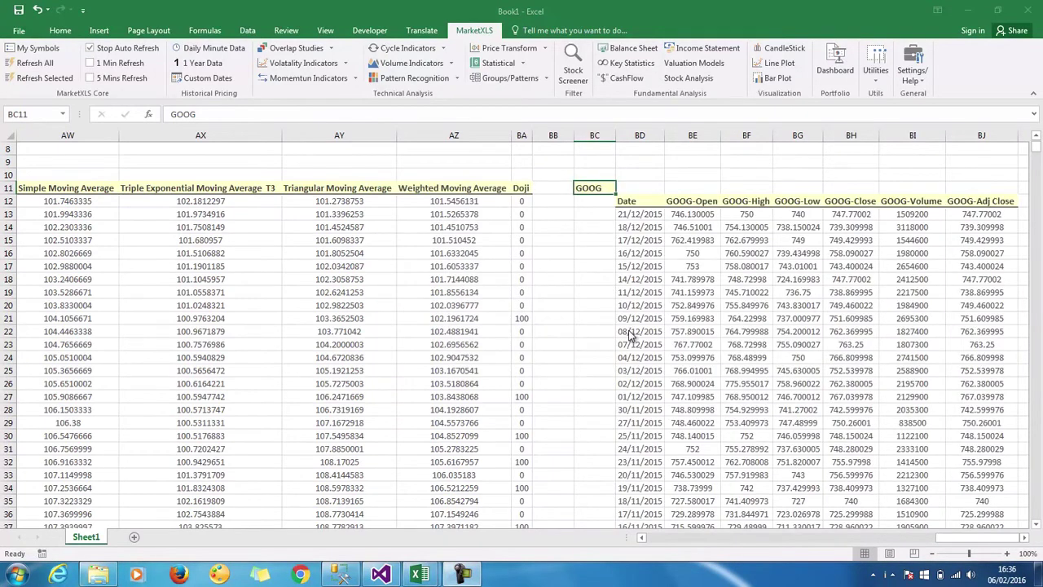
# - Look over the retrieved GOOG history columns from Date to GOOG-Adj Close
pyautogui.click(692, 240)
pyautogui.click(638, 214)
pyautogui.click(643, 201)
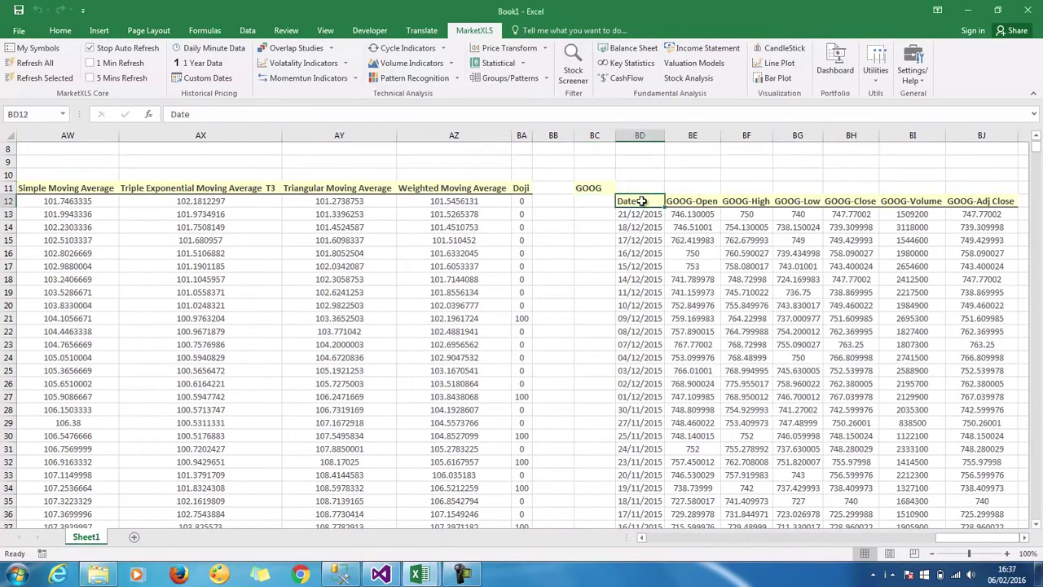
pyautogui.hotkey('ctrl', 'Right')
pyautogui.press('Right')
pyautogui.press('Right')
pyautogui.press('Right')
pyautogui.press('Right')
pyautogui.press('Right')
pyautogui.press('Right')
pyautogui.hotkey('ctrl', 'Left')
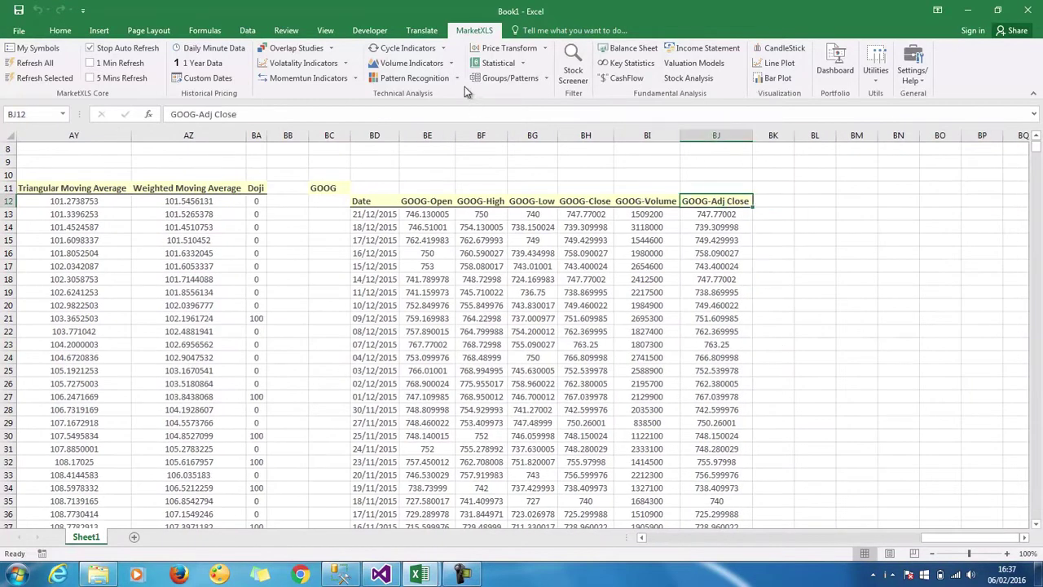
# - Start a Pattern Scan on the GOOG open, high, low and close values in BE13:BH451
pyautogui.click(544, 81)
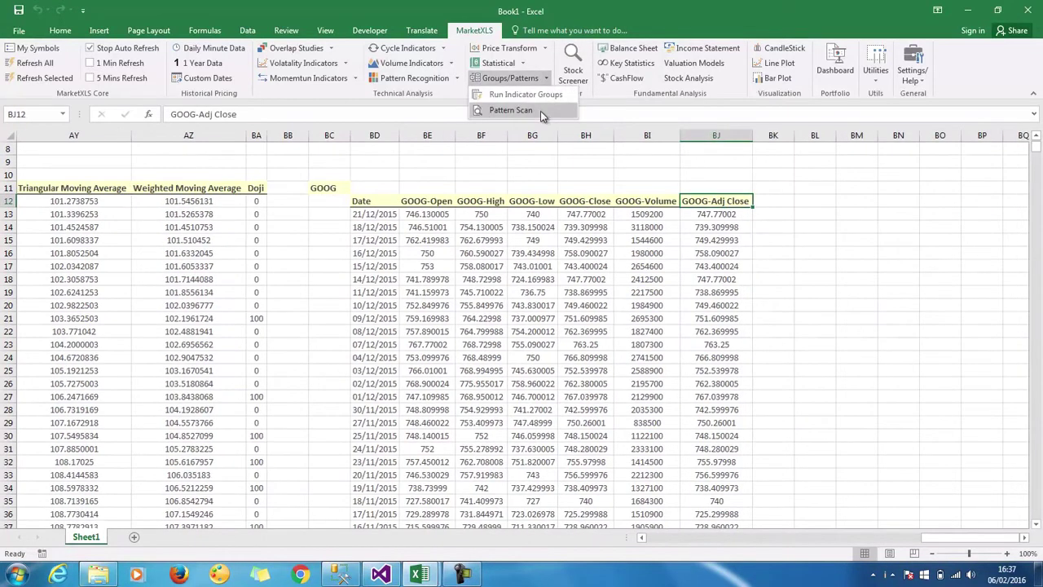
pyautogui.click(541, 111)
pyautogui.click(424, 213)
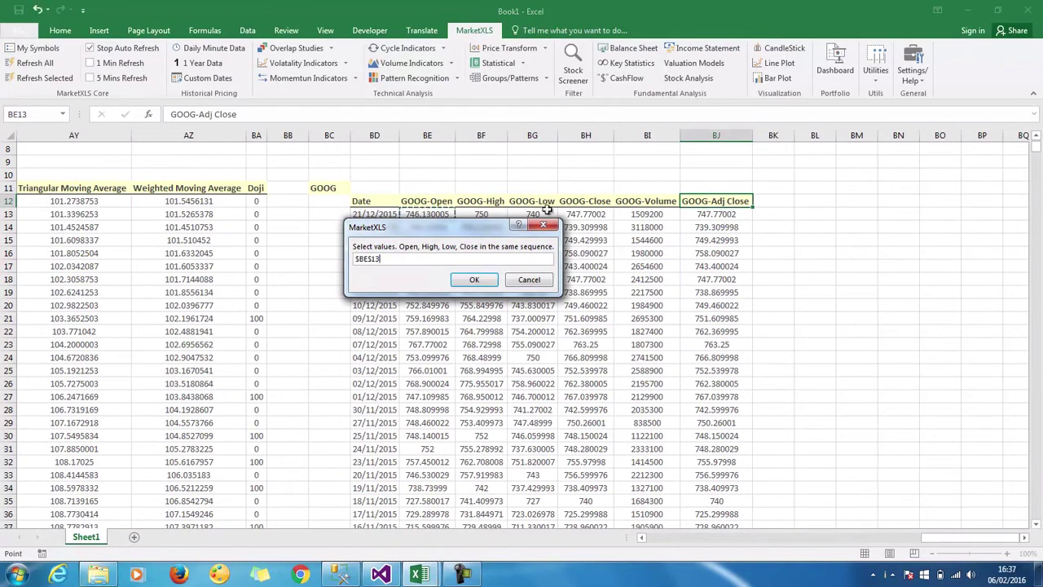
pyautogui.hotkey('shift', 'Right')
pyautogui.hotkey('shift', 'Right')
pyautogui.hotkey('shift', 'Right')
pyautogui.hotkey('ctrl', 'shift', 'Down')
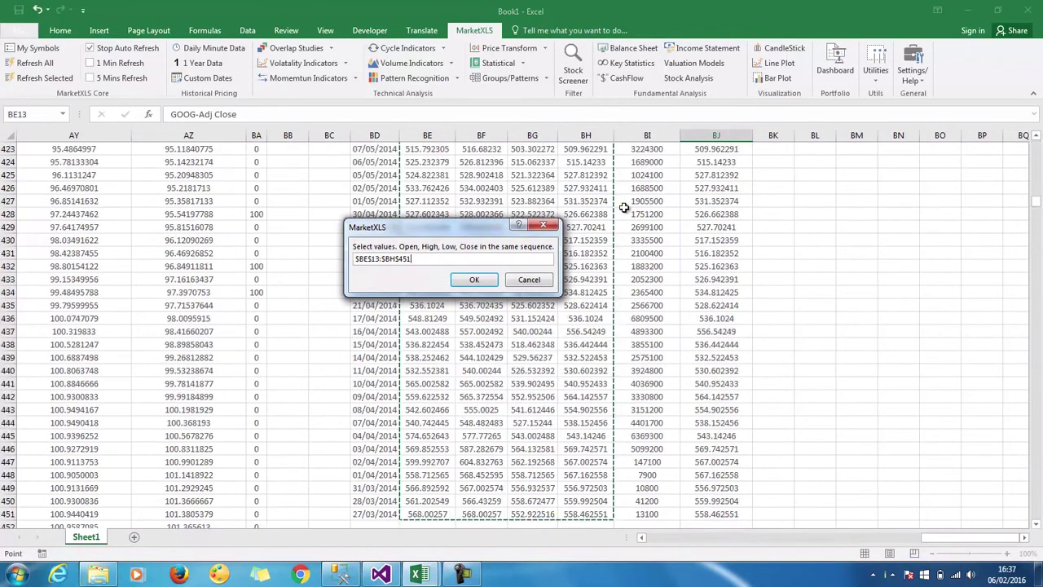
# - Output the pattern scan results starting at cell BL13, beyond the GOOG-Adj Close column
pyautogui.click(701, 213)
pyautogui.hotkey('ctrl', 'Up')
pyautogui.press('Down')
pyautogui.press('Right')
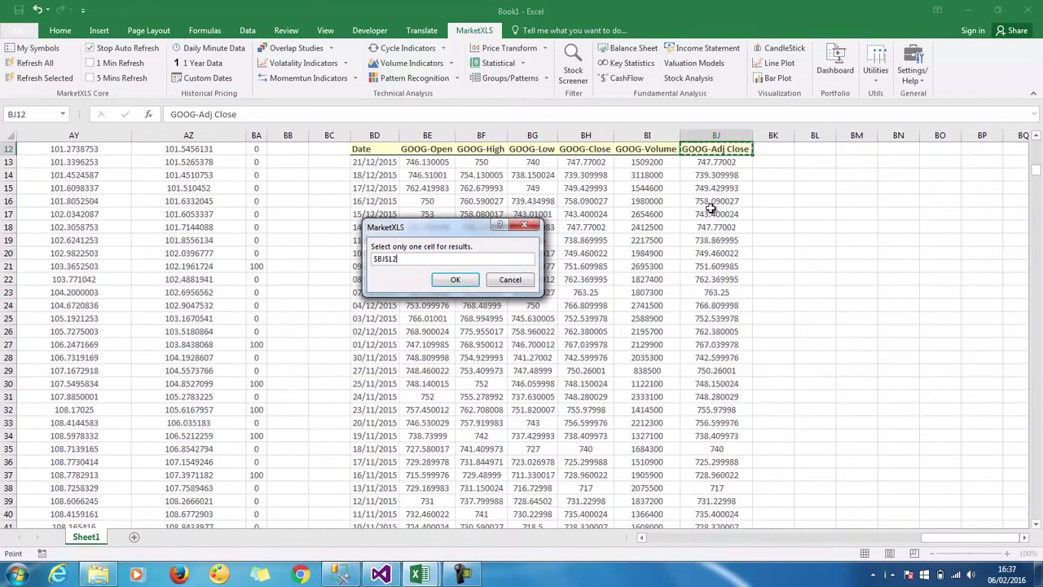
pyautogui.press('Right')
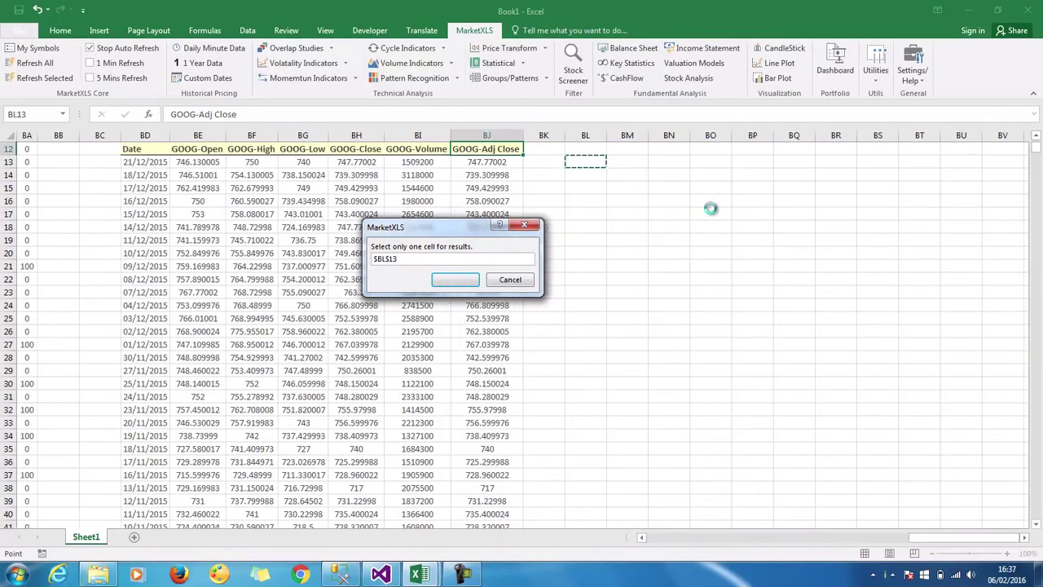
pyautogui.press('Return')
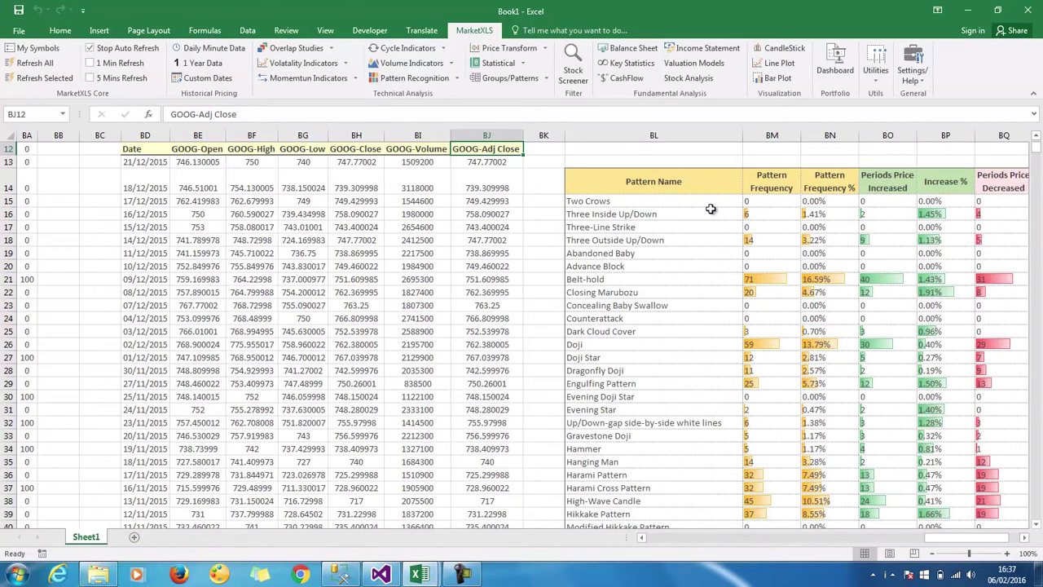
# - Examine the pattern scan table's frequency, price increase and price decrease columns
pyautogui.hscroll(4, 711, 209)
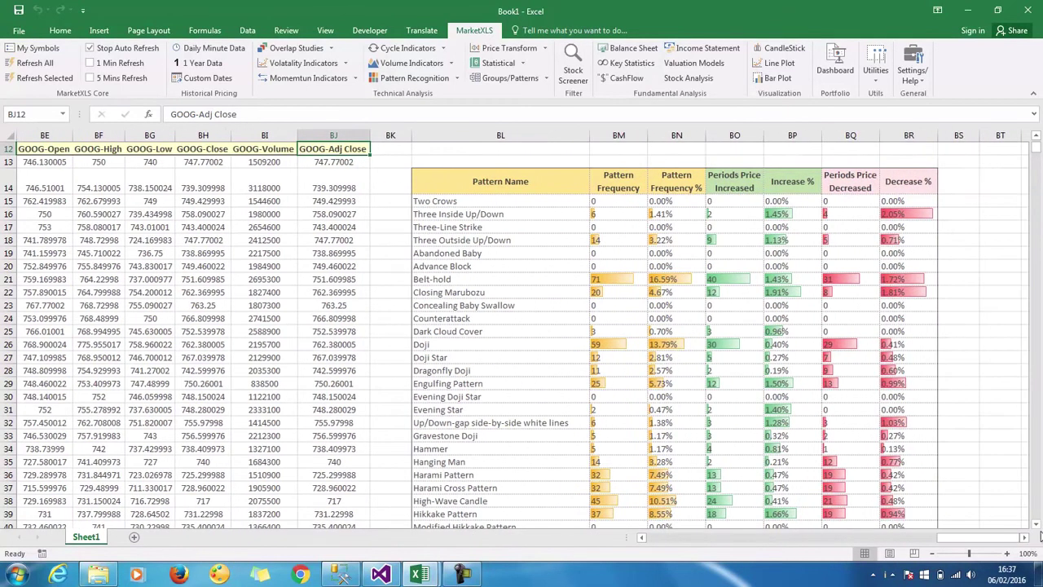
pyautogui.click(774, 201)
pyautogui.click(778, 215)
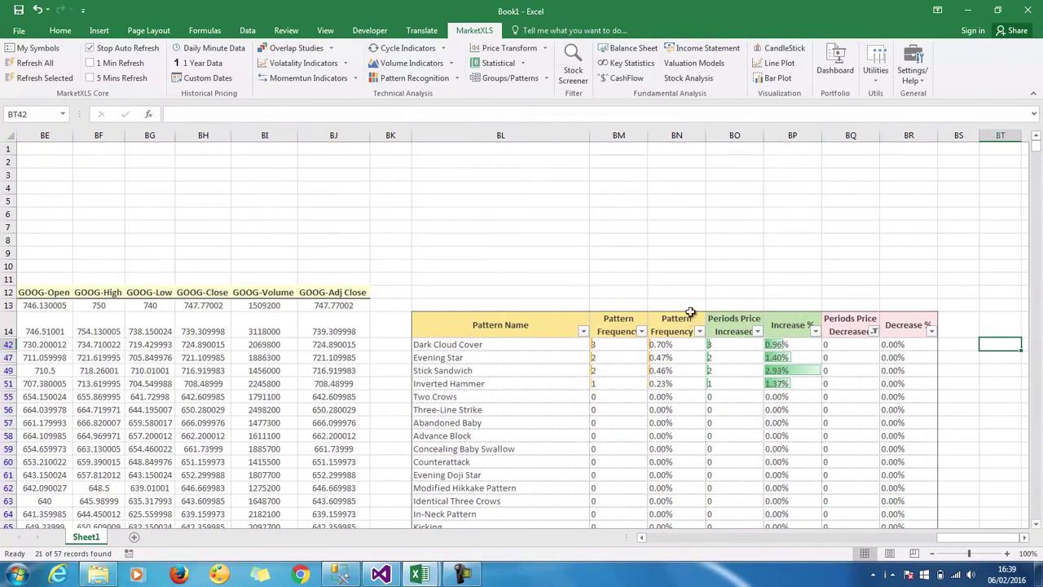
pyautogui.press('Right')
pyautogui.press('Right')
pyautogui.press('Right')
pyautogui.press('Right')
pyautogui.press('Right')
pyautogui.press('Right')
pyautogui.press('Right')
pyautogui.press('Right')
pyautogui.press('Right')
pyautogui.press('Right')
pyautogui.press('Right')
pyautogui.hotkey('ctrl', 'Left')
pyautogui.press('Right')
pyautogui.press('Right')
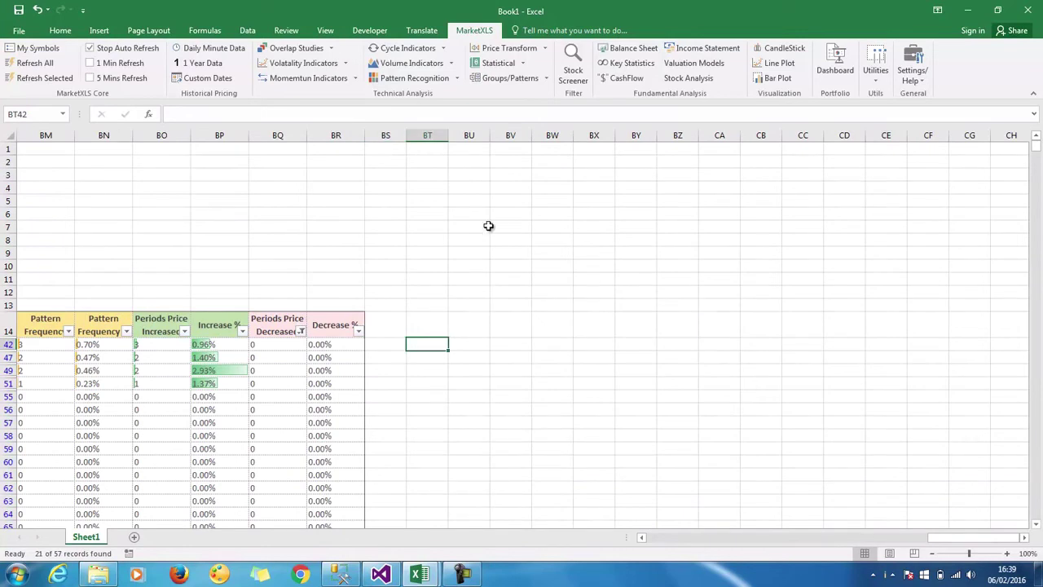
# - Open the Stock Screener from empty cell BS8 and search it for MSFT
pyautogui.click(404, 239)
pyautogui.click(572, 75)
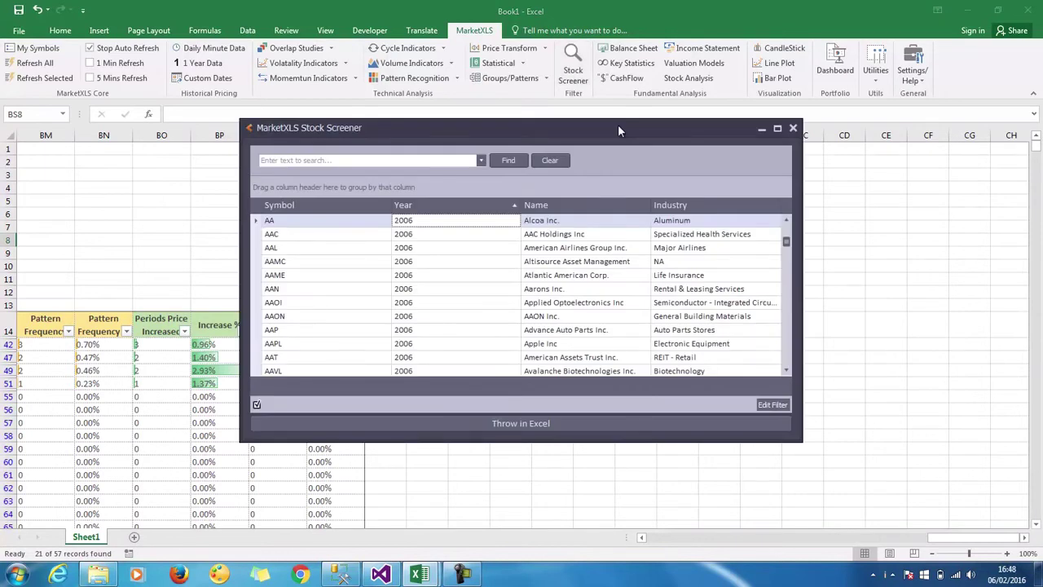
pyautogui.click(388, 162)
pyautogui.write('MSFT')
pyautogui.click(502, 158)
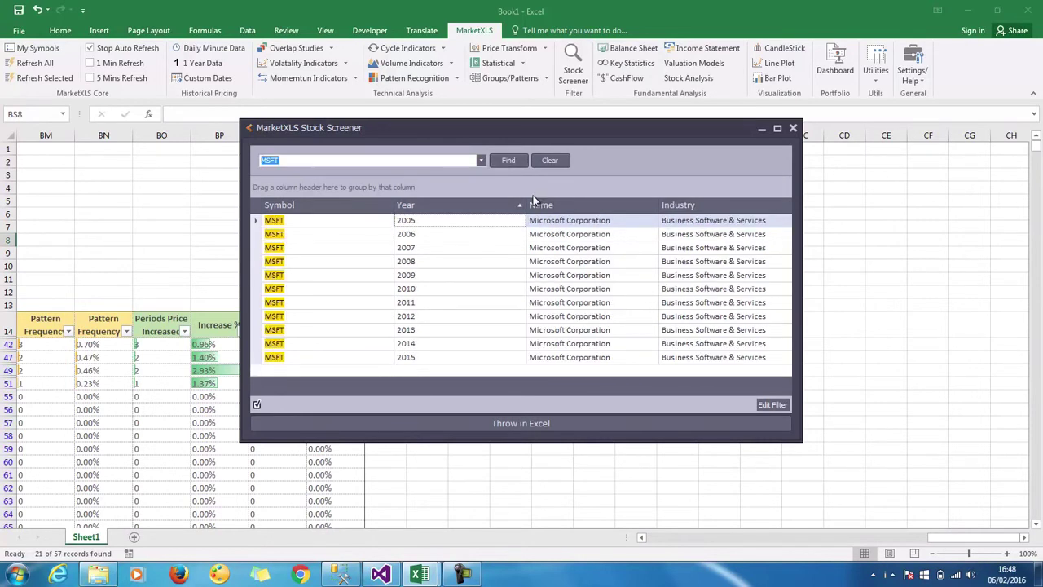
# - Add the Dividends USD, EBT Margin and Financial Leverage columns to the screener, and remove the Name and Industry columns
pyautogui.rightClick(482, 205)
pyautogui.click(535, 310)
pyautogui.moveTo(790, 243); pyautogui.dragTo(791, 311)
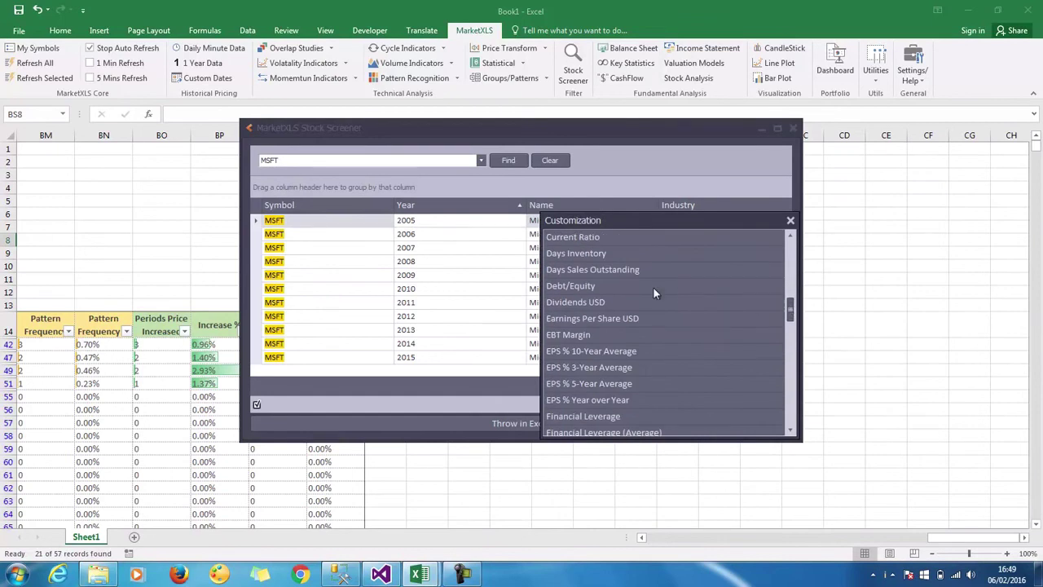
pyautogui.doubleClick(616, 302)
pyautogui.doubleClick(615, 320)
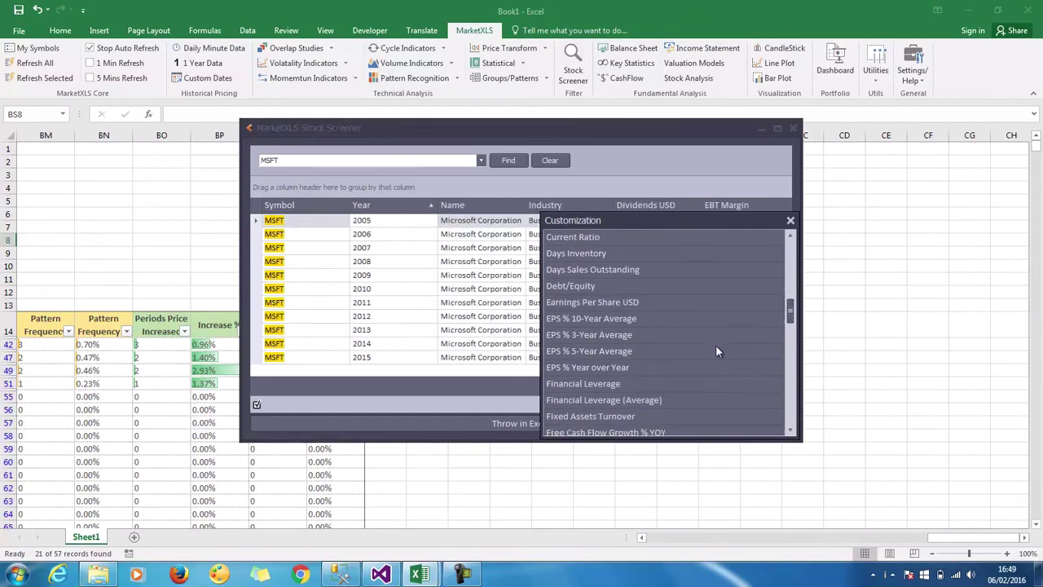
pyautogui.doubleClick(631, 384)
pyautogui.click(789, 221)
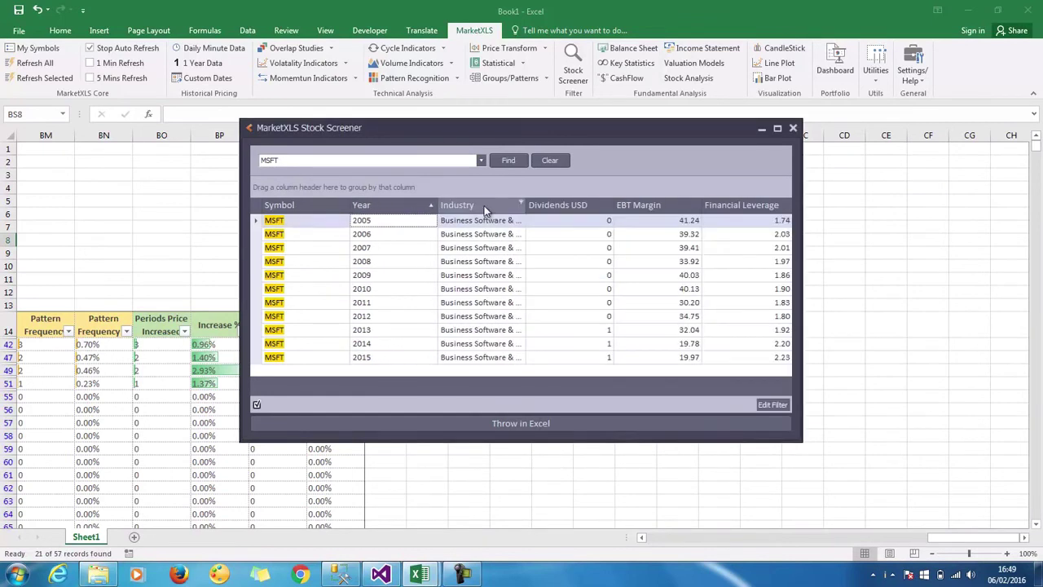
pyautogui.moveTo(484, 205); pyautogui.dragTo(866, 147)
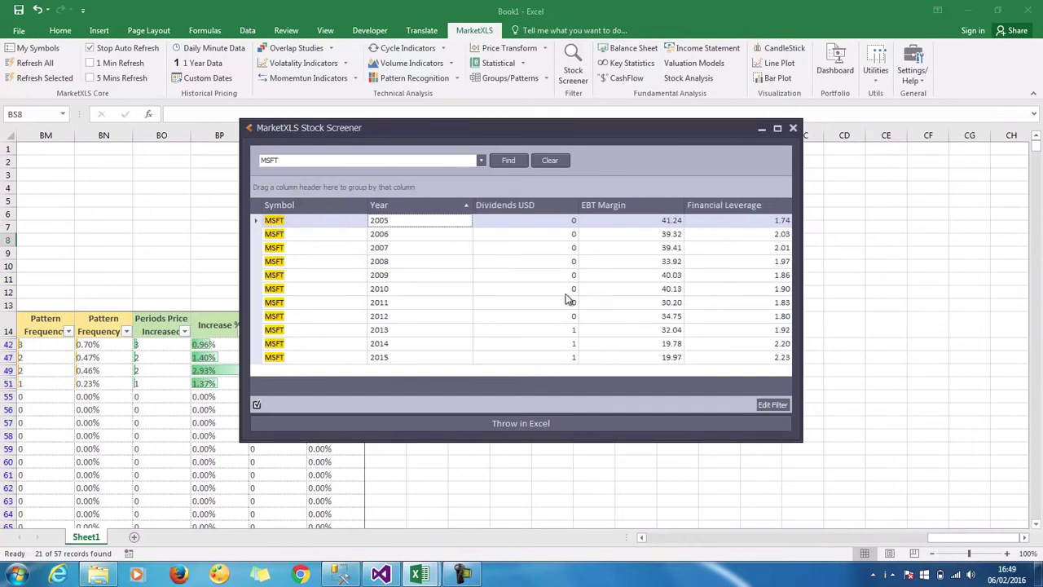
# - Export the MSFT screener results to the sheet at cell BS8 and close the screener
pyautogui.moveTo(520, 130); pyautogui.dragTo(731, 117)
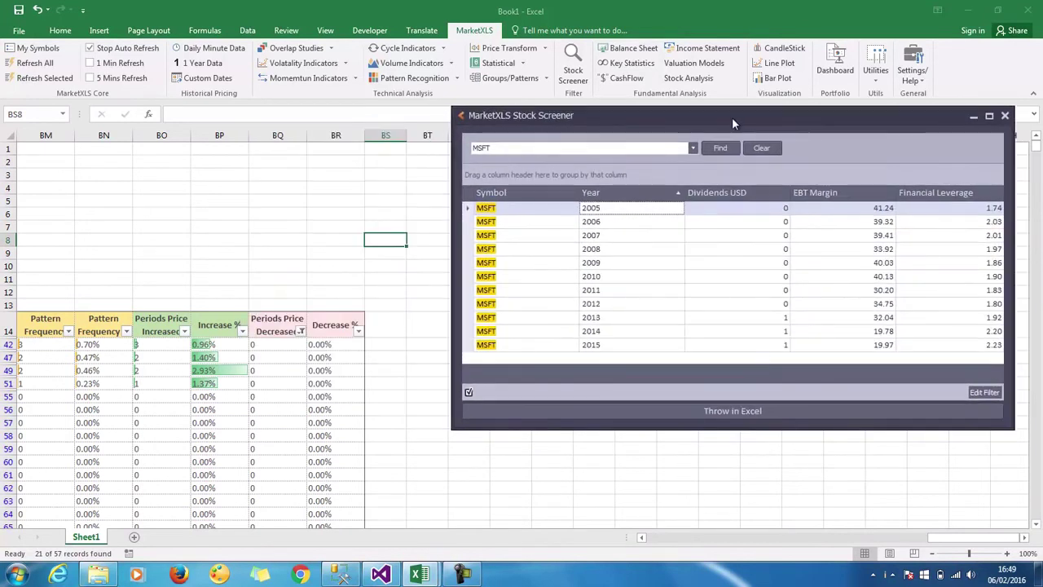
pyautogui.click(730, 410)
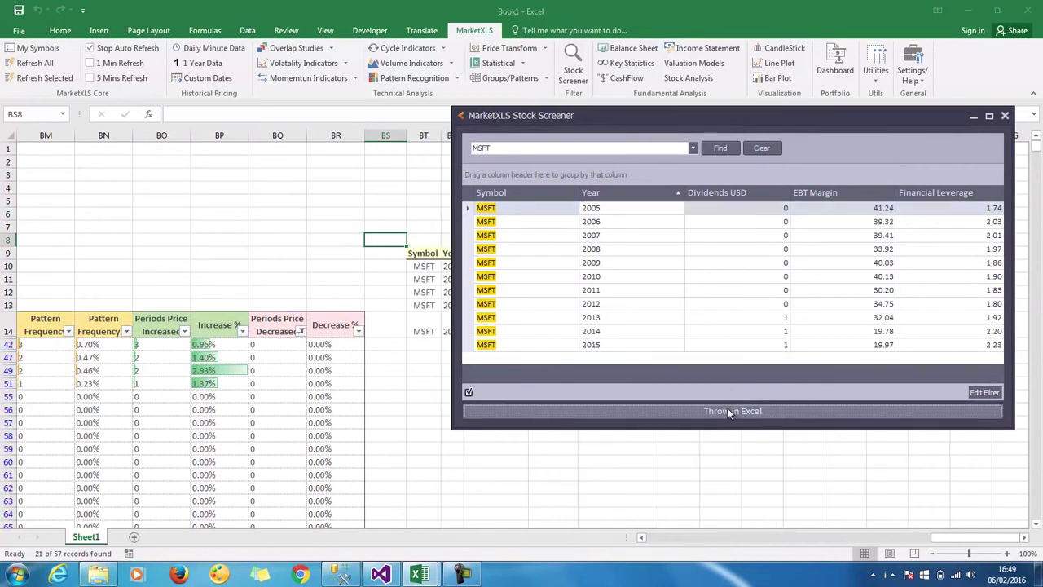
pyautogui.click(1008, 116)
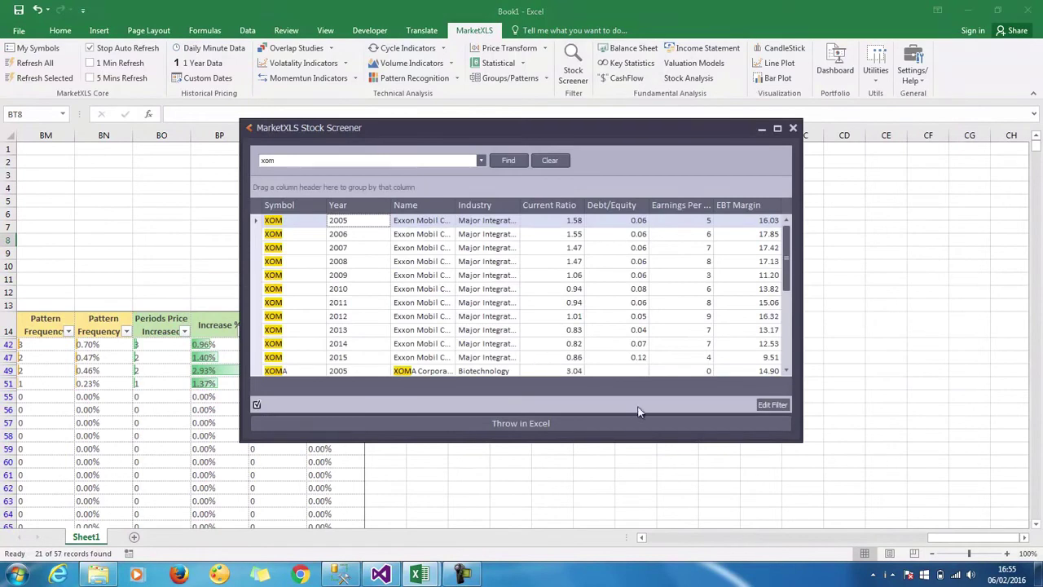
# - Start a text filter for the screener with the condition [Revenue USD Mil] > 100, joined by And to a gross margin condition
pyautogui.click(763, 405)
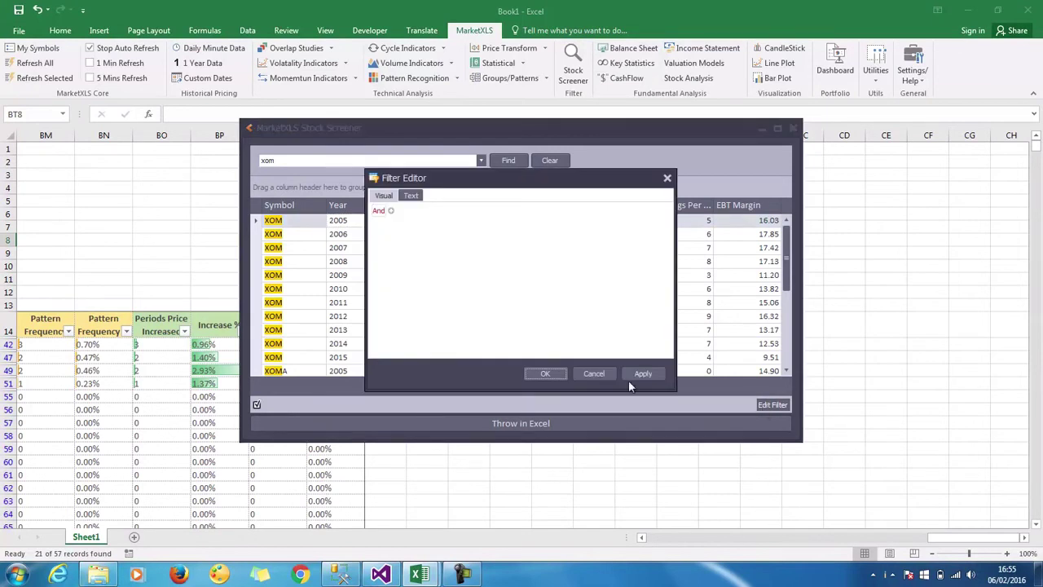
pyautogui.click(411, 196)
pyautogui.write('reve')
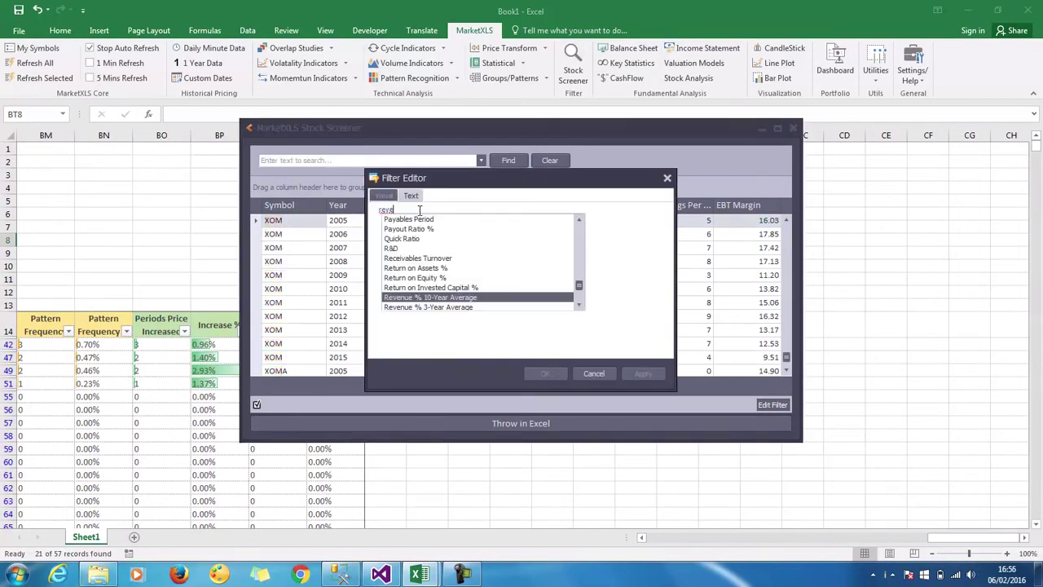
pyautogui.press('Down')
pyautogui.press('Down')
pyautogui.press('Down')
pyautogui.press('Down')
pyautogui.press('Return')
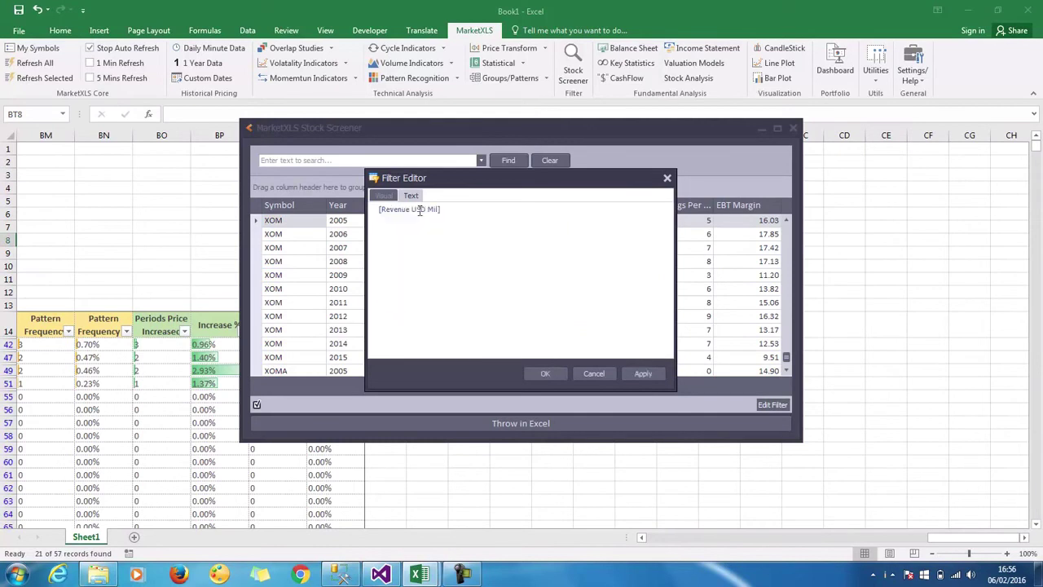
pyautogui.write('>100 And gross')
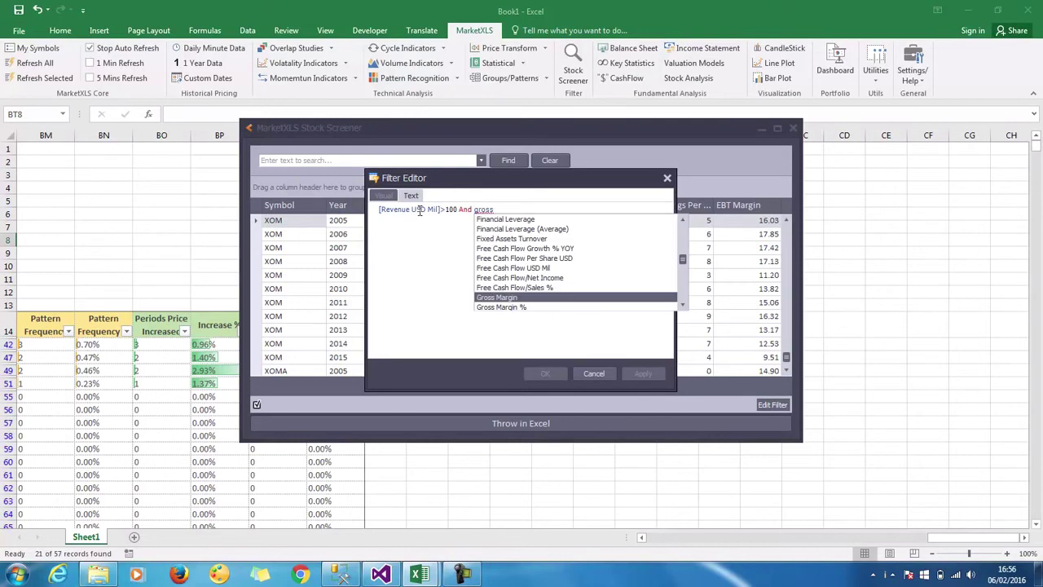
# - Complete the filter with [Gross Margin %] > 50 And [Year] = 2015, and apply it to the screener
pyautogui.press('Down')
pyautogui.press('Return')
pyautogui.write('>50 And year')
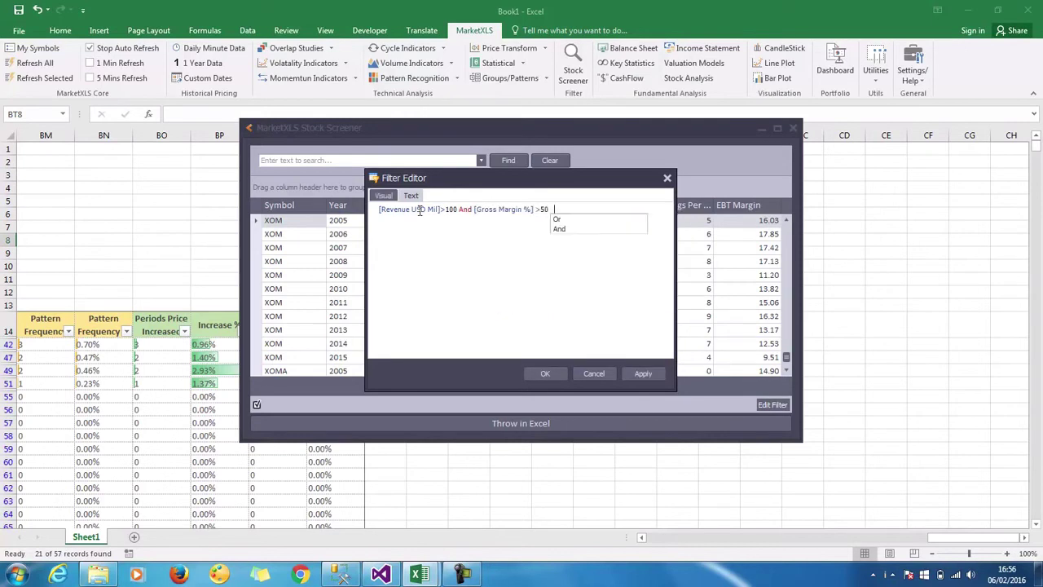
pyautogui.press('Return')
pyautogui.write('=2015')
pyautogui.press('Tab')
pyautogui.press('Return')
pyautogui.click(545, 374)
# - Export the filtered stocks to the sheet at cell BU14 and go to the end of the symbol list
pyautogui.moveTo(589, 129); pyautogui.dragTo(838, 68)
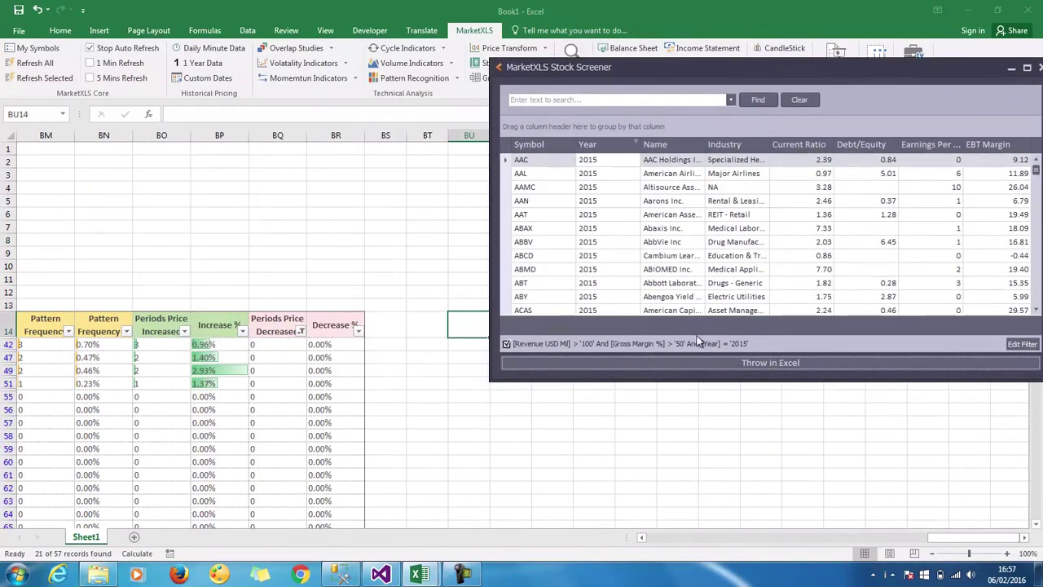
pyautogui.click(691, 368)
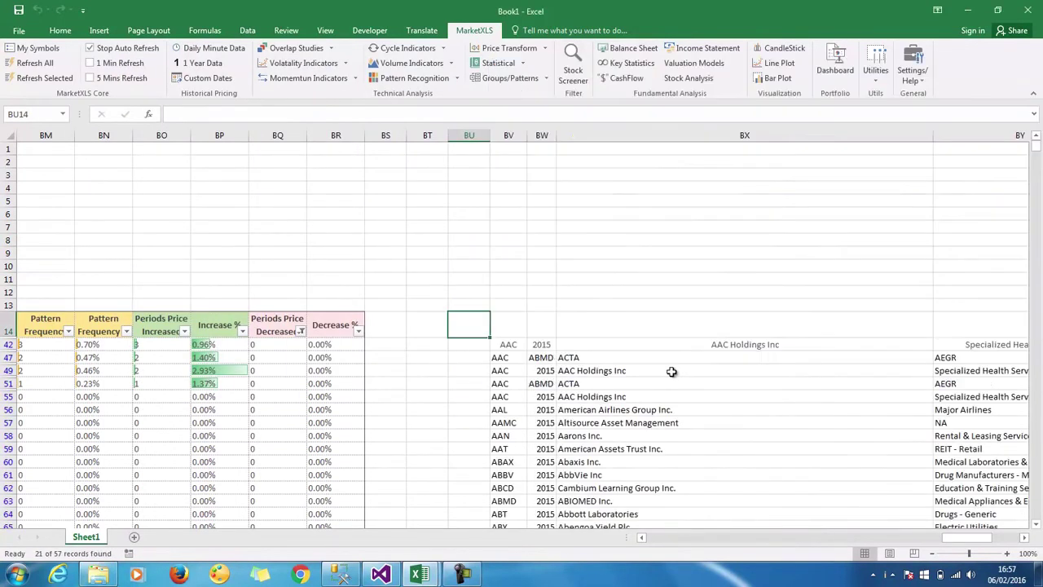
pyautogui.press('Right')
pyautogui.press('Down')
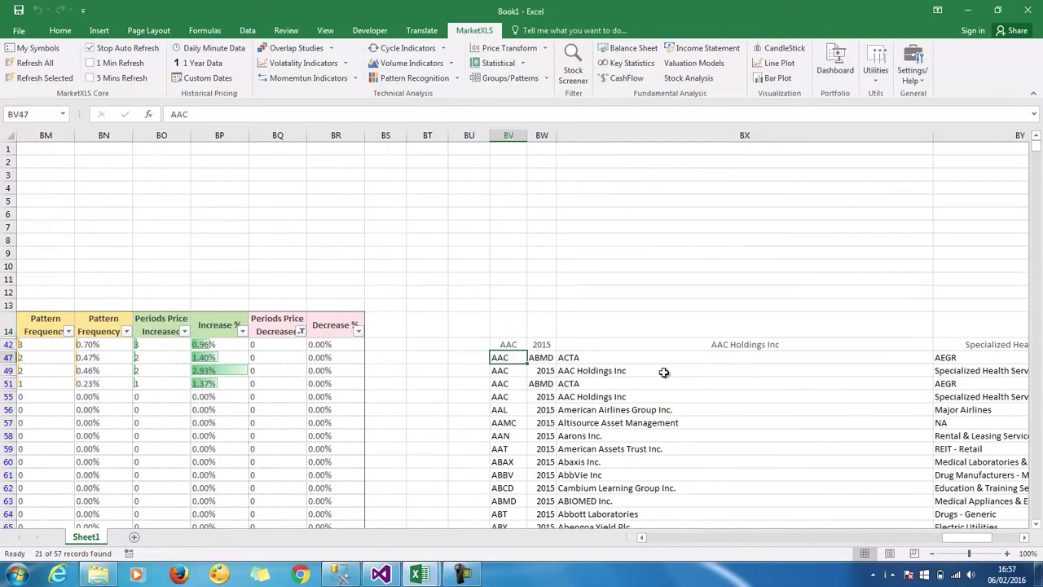
pyautogui.hotkey('ctrl', 'Down')
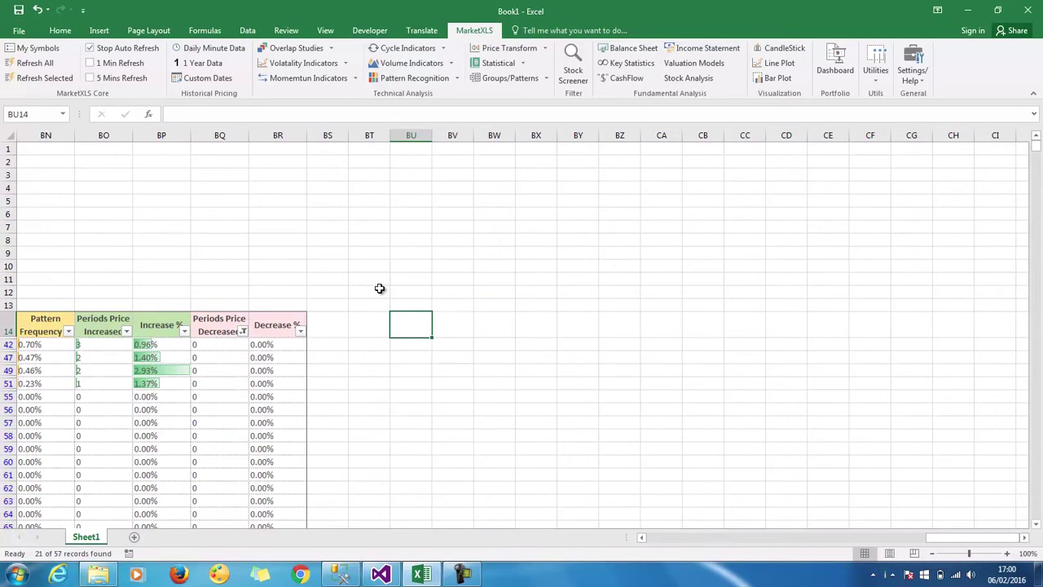
# - Make a line plot of the ACE-Open column alone from the ACE price history, and close the chart
pyautogui.click(242, 380)
pyautogui.press('Left')
pyautogui.press('Left')
pyautogui.press('Left')
pyautogui.press('Left')
pyautogui.press('Left')
pyautogui.press('Left')
pyautogui.press('Left')
pyautogui.press('Left')
pyautogui.press('Left')
pyautogui.press('Left')
pyautogui.press('Left')
pyautogui.press('Left')
pyautogui.press('Left')
pyautogui.press('Left')
pyautogui.press('Left')
pyautogui.press('Left')
pyautogui.press('Left')
pyautogui.press('Left')
pyautogui.press('Left')
pyautogui.press('Left')
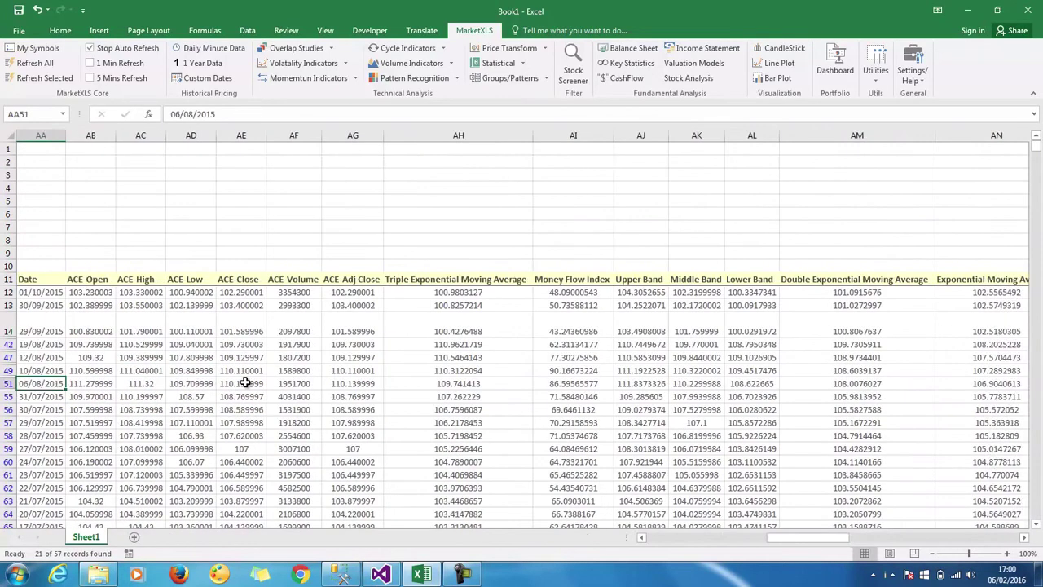
pyautogui.press('Right')
pyautogui.press('Right')
pyautogui.press('Right')
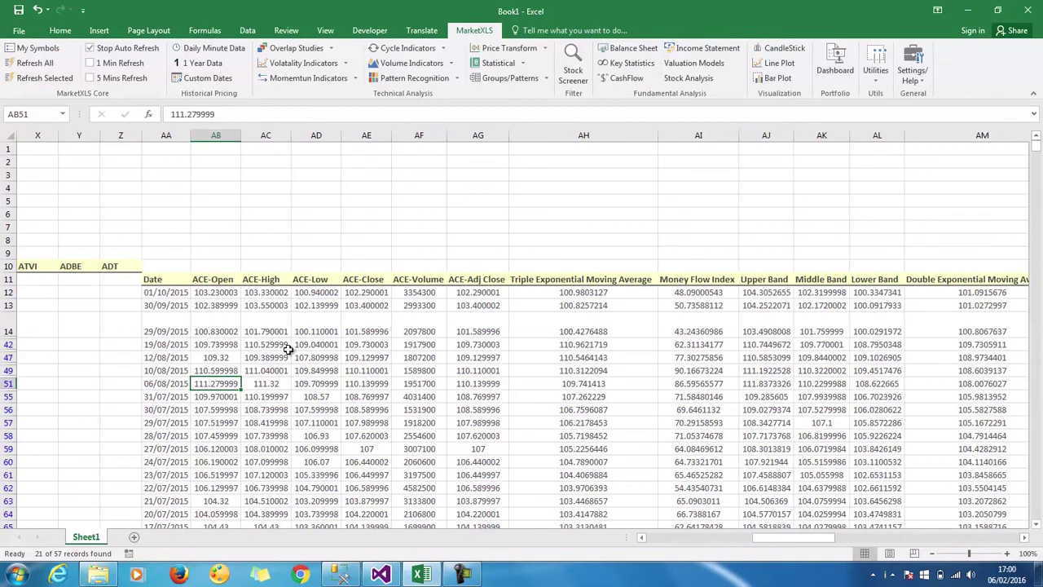
pyautogui.click(778, 64)
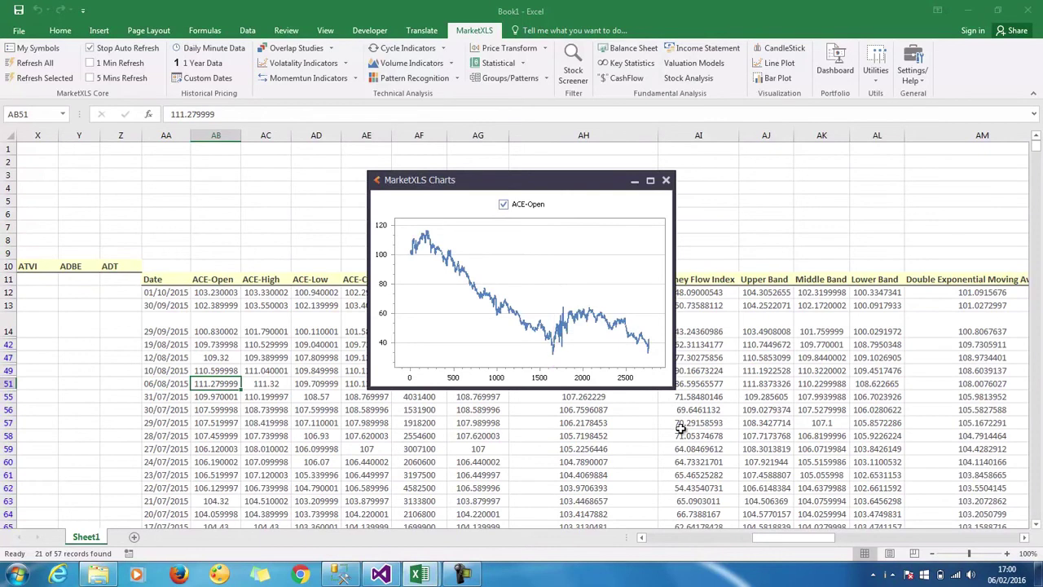
pyautogui.click(665, 180)
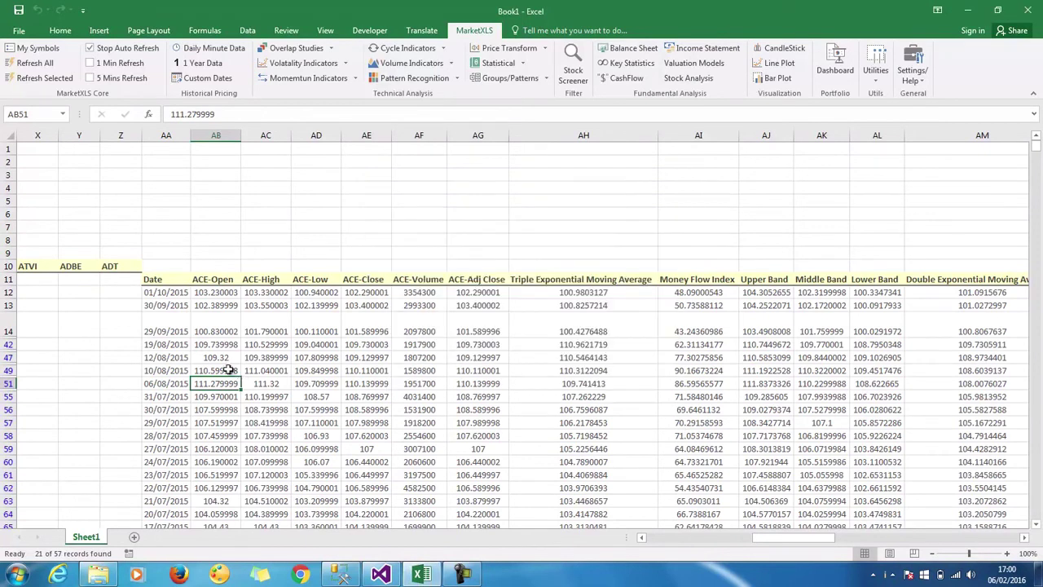
# - Make a line plot of ACE-Open, ACE-Close and ACE-Adj Close against the Date column
pyautogui.click(175, 327)
pyautogui.keyDown('ctrl'); pyautogui.click(213, 395); pyautogui.keyUp('ctrl')
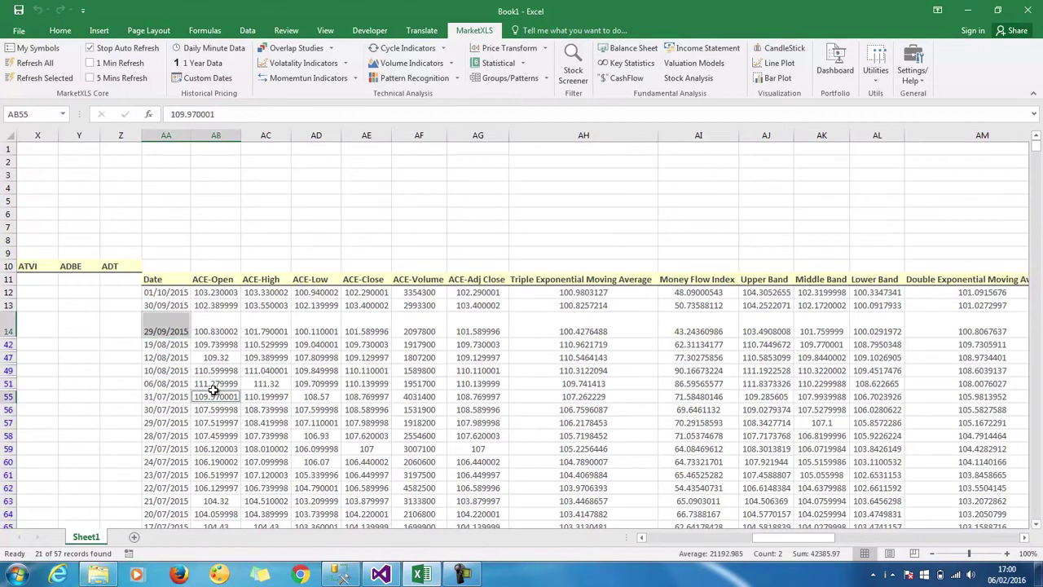
pyautogui.keyDown('ctrl'); pyautogui.click(352, 377); pyautogui.keyUp('ctrl')
pyautogui.keyDown('ctrl'); pyautogui.click(466, 369); pyautogui.keyUp('ctrl')
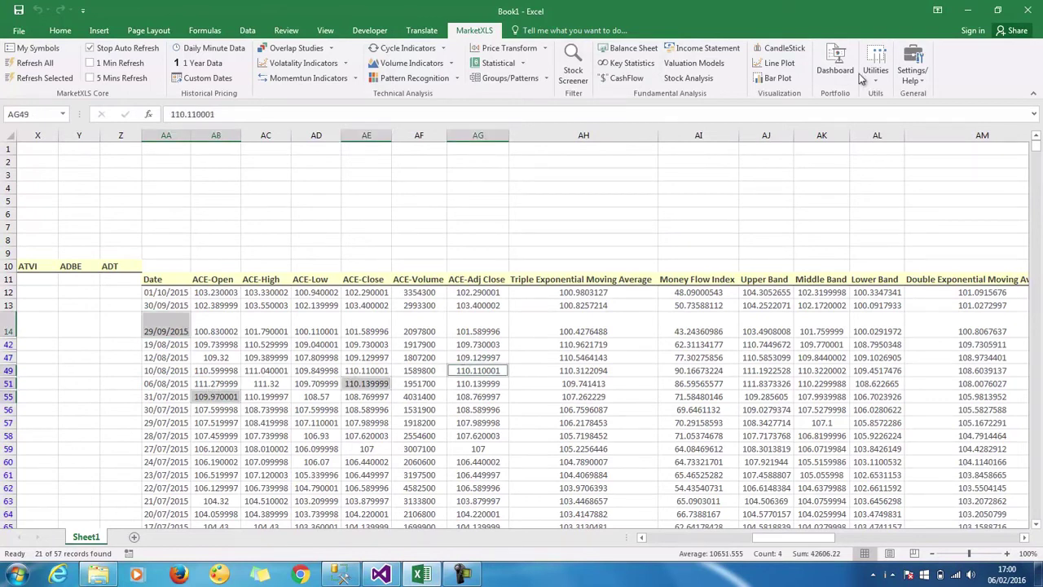
pyautogui.click(774, 63)
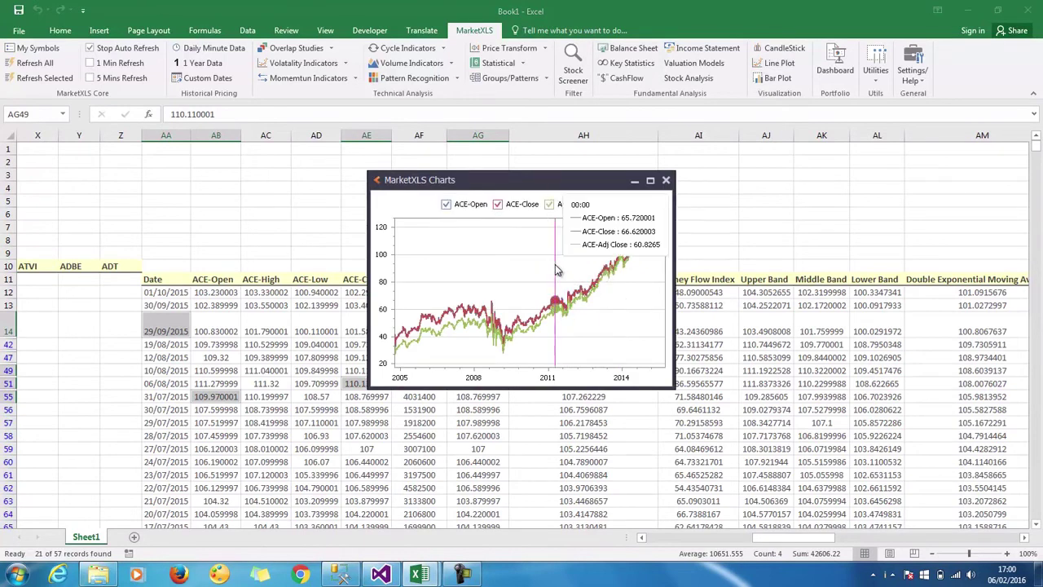
# - Examine the 2011 to 2013 section of the ACE price chart up close and at full-screen size, and return to the sheet
pyautogui.moveTo(557, 270); pyautogui.dragTo(613, 339)
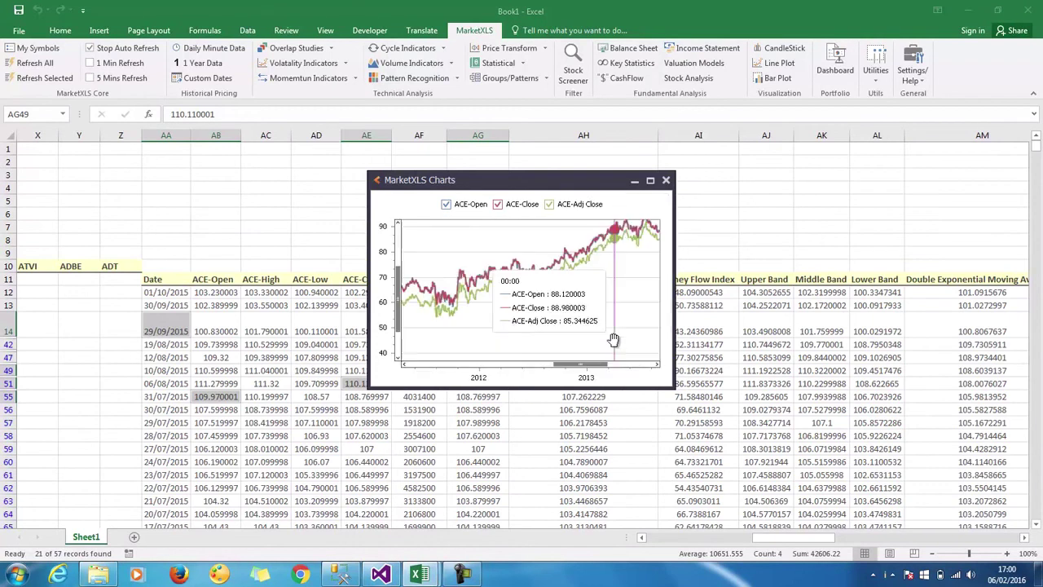
pyautogui.click(650, 181)
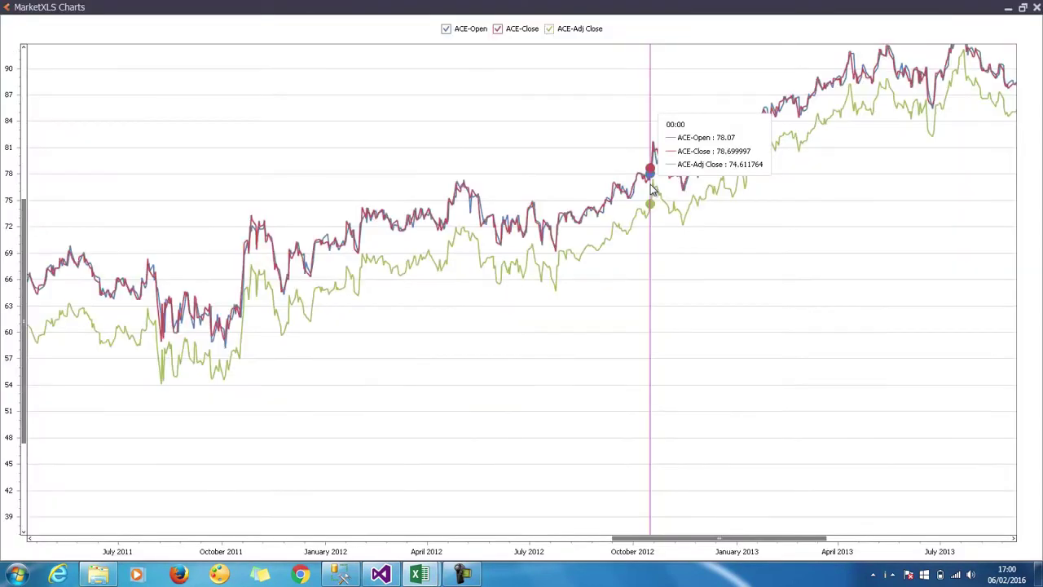
pyautogui.doubleClick(627, 6)
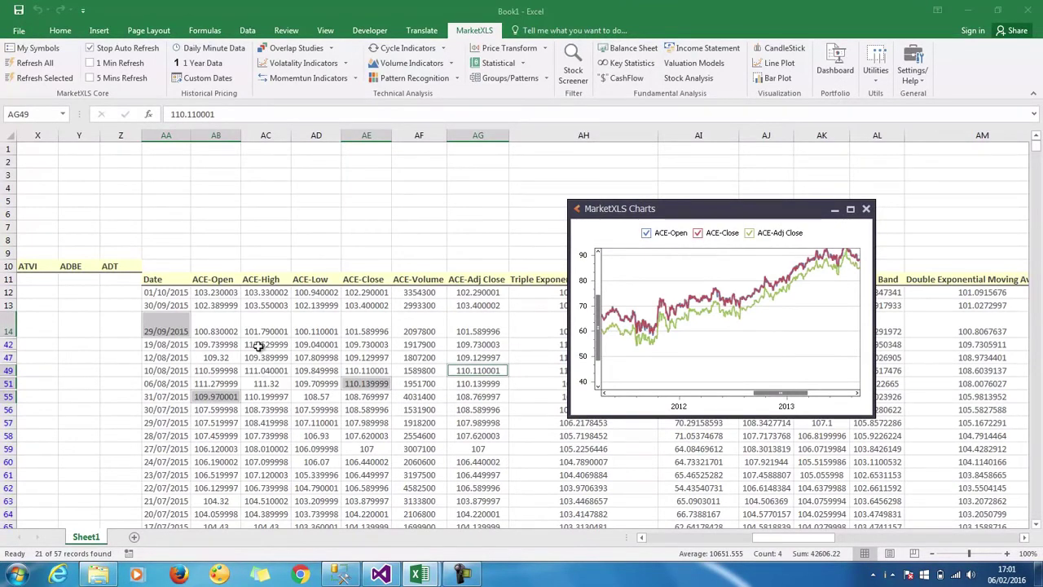
pyautogui.click(414, 432)
# - Make a line plot of Upper Band, ACE-Close, ACE-High and ACE-Open against Date, and close the chart
pyautogui.click(774, 358)
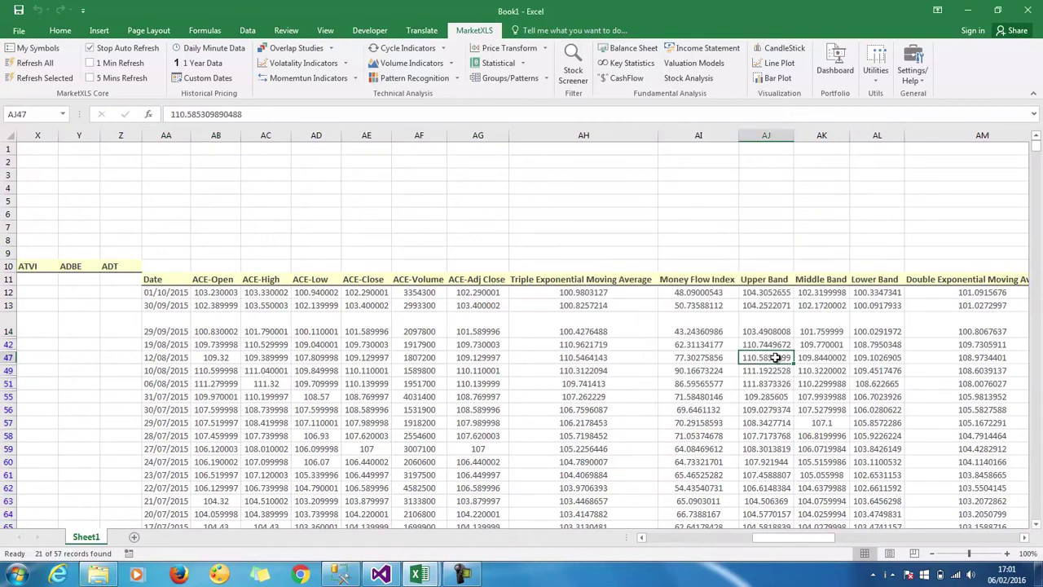
pyautogui.keyDown('ctrl'); pyautogui.click(373, 345); pyautogui.keyUp('ctrl')
pyautogui.keyDown('ctrl'); pyautogui.click(255, 423); pyautogui.keyUp('ctrl')
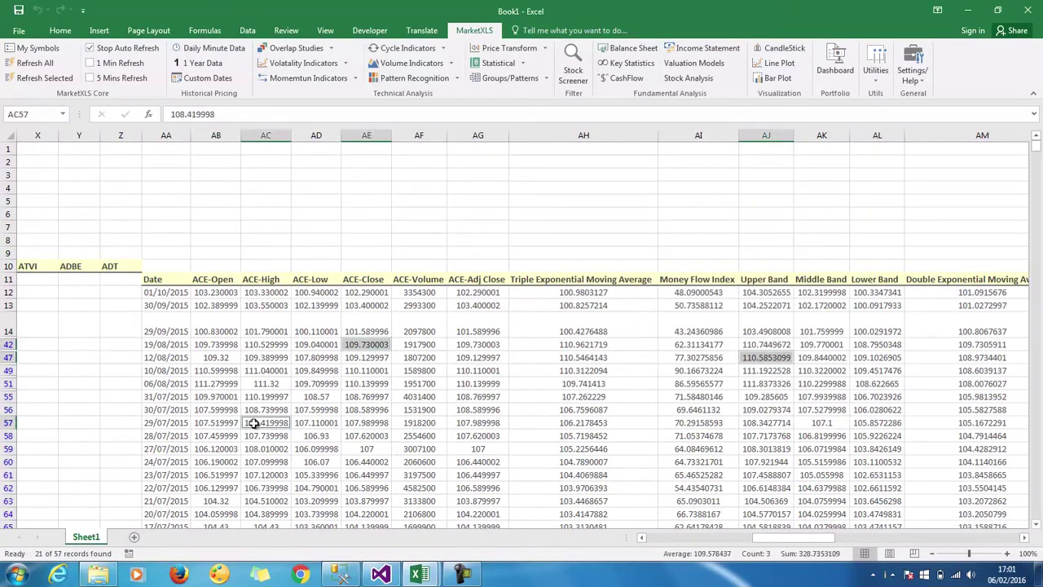
pyautogui.keyDown('ctrl'); pyautogui.click(208, 322); pyautogui.keyUp('ctrl')
pyautogui.keyDown('ctrl'); pyautogui.click(168, 368); pyautogui.keyUp('ctrl')
pyautogui.click(769, 66)
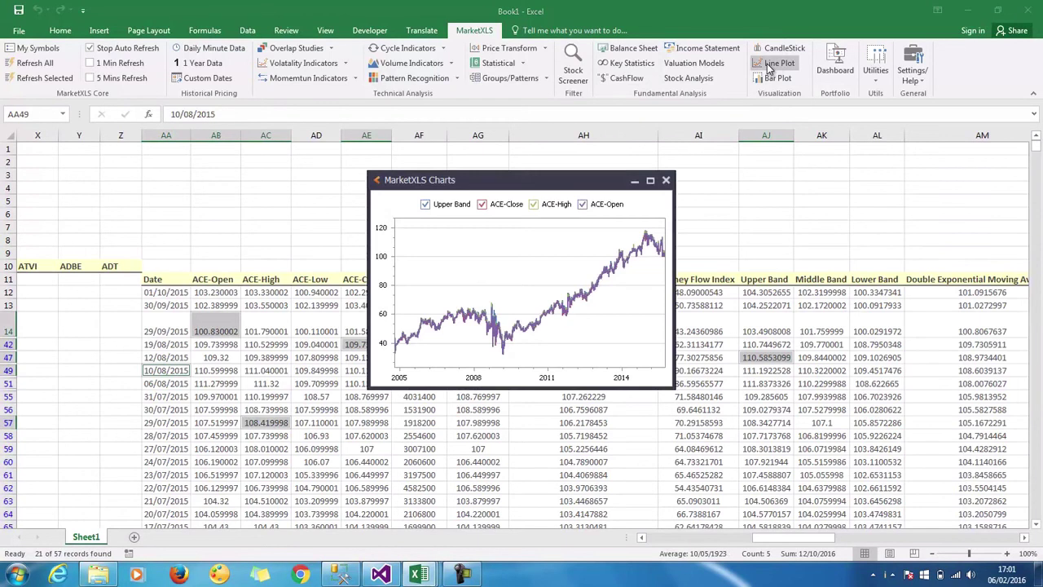
pyautogui.click(666, 179)
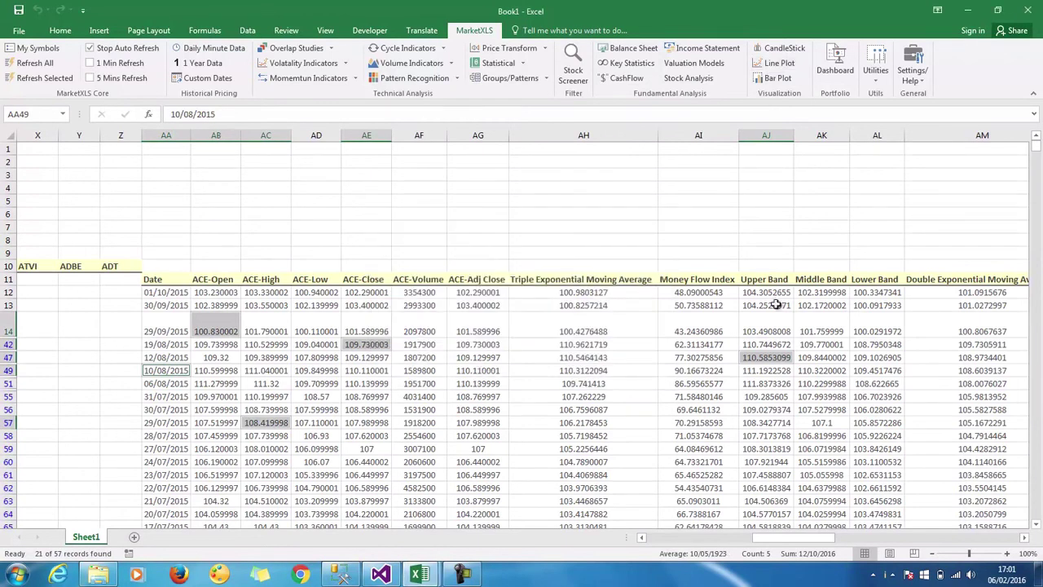
# - Make a line plot of the Middle Band, Lower Band, Upper Band and ACE-Close columns against Date
pyautogui.click(807, 345)
pyautogui.keyDown('ctrl'); pyautogui.click(862, 356); pyautogui.keyUp('ctrl')
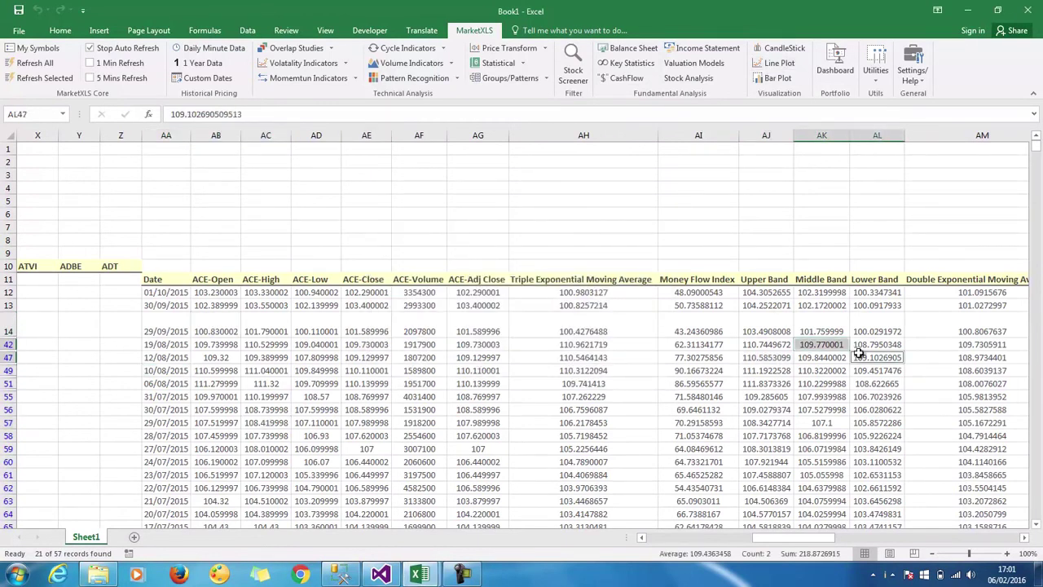
pyautogui.keyDown('ctrl'); pyautogui.click(758, 360); pyautogui.keyUp('ctrl')
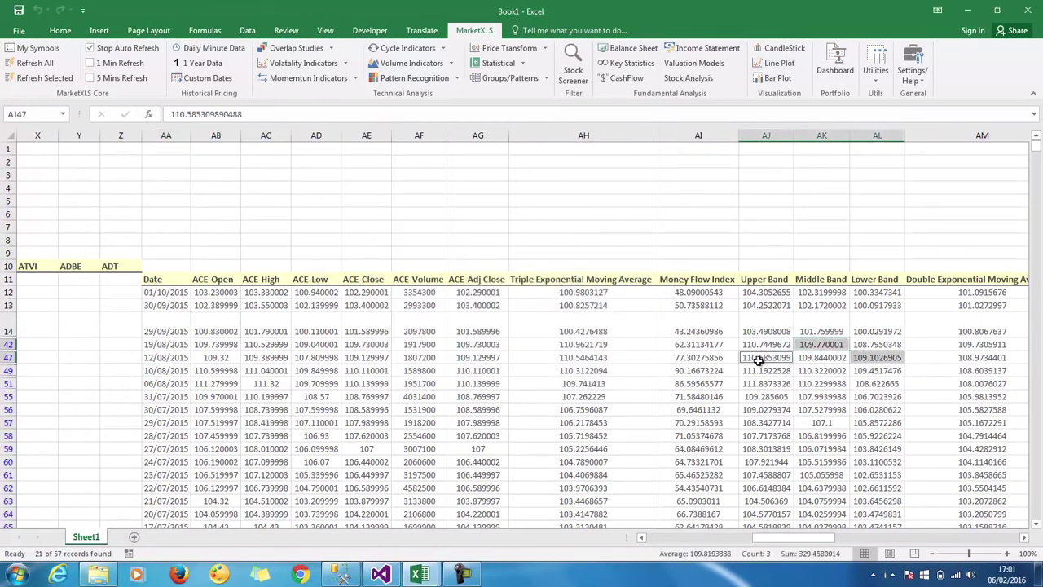
pyautogui.keyDown('ctrl'); pyautogui.click(367, 361); pyautogui.keyUp('ctrl')
pyautogui.keyDown('ctrl'); pyautogui.click(168, 368); pyautogui.keyUp('ctrl')
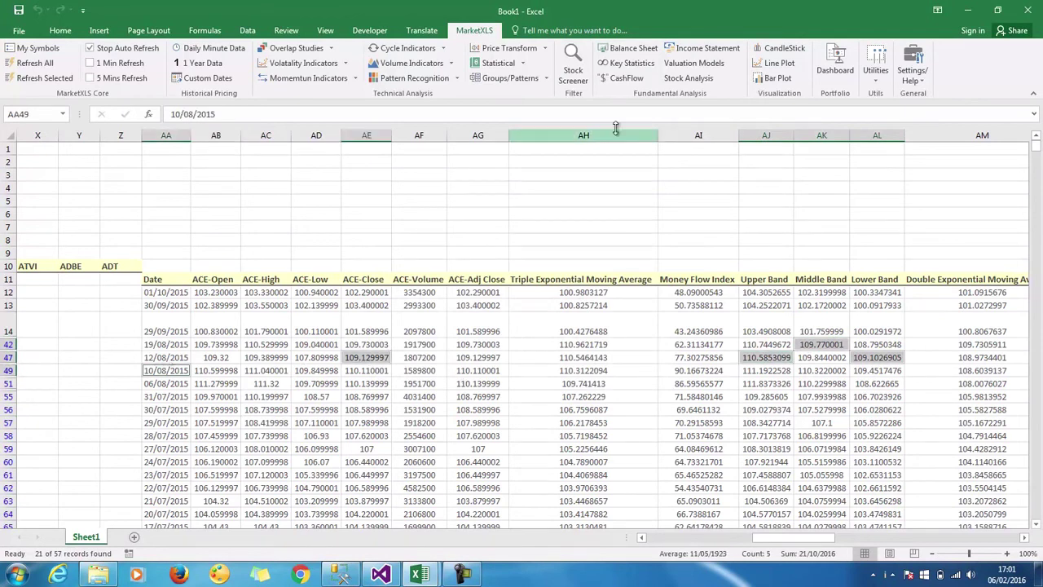
pyautogui.click(774, 65)
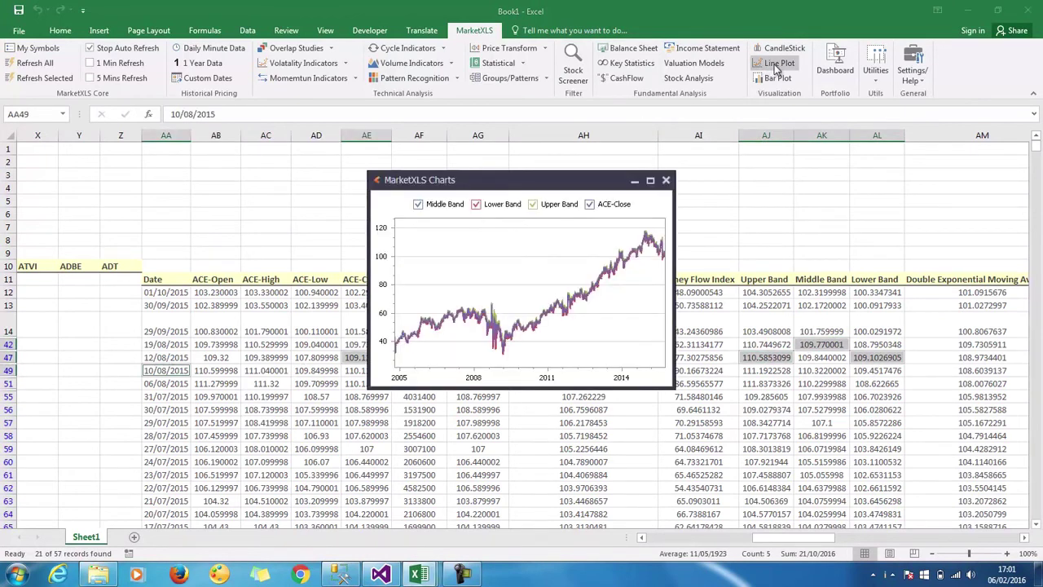
# - Examine how ACE-Close moves between the bands in August and September 2012 at full-screen size, and close the chart
pyautogui.moveTo(561, 309)
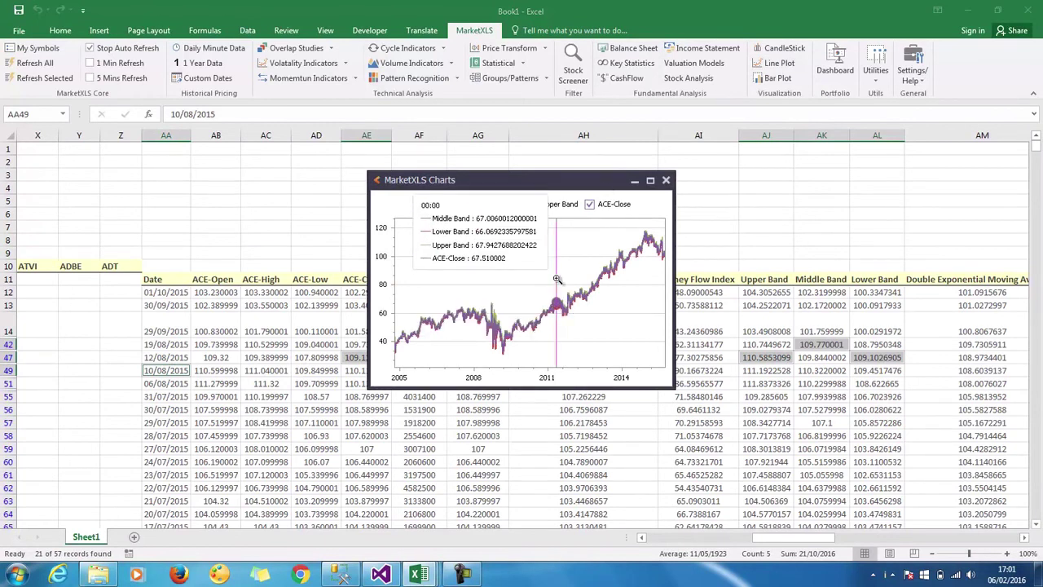
pyautogui.moveTo(558, 279); pyautogui.dragTo(614, 357)
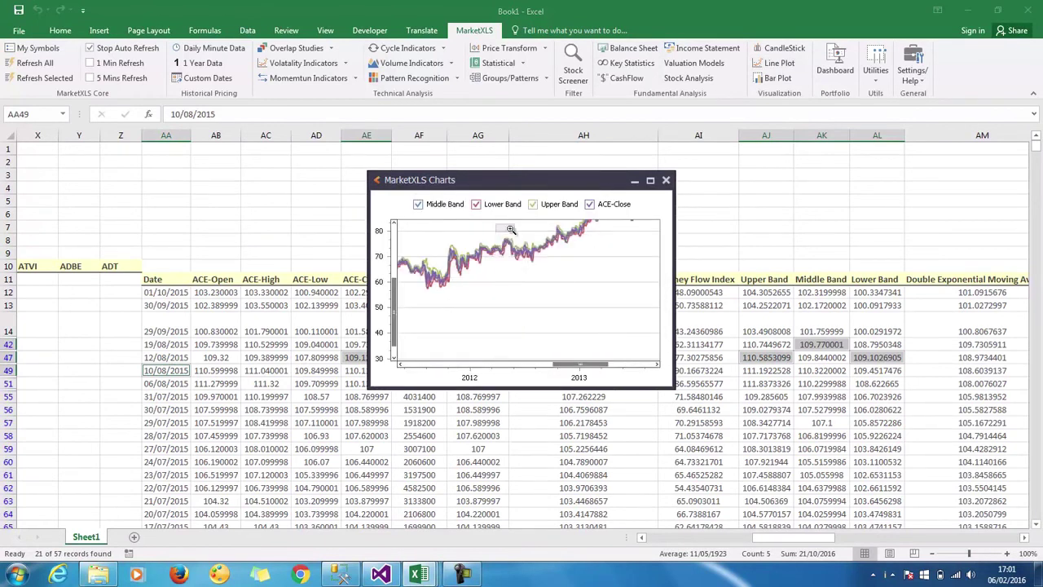
pyautogui.moveTo(499, 225); pyautogui.dragTo(572, 290)
pyautogui.moveTo(532, 253); pyautogui.dragTo(582, 299)
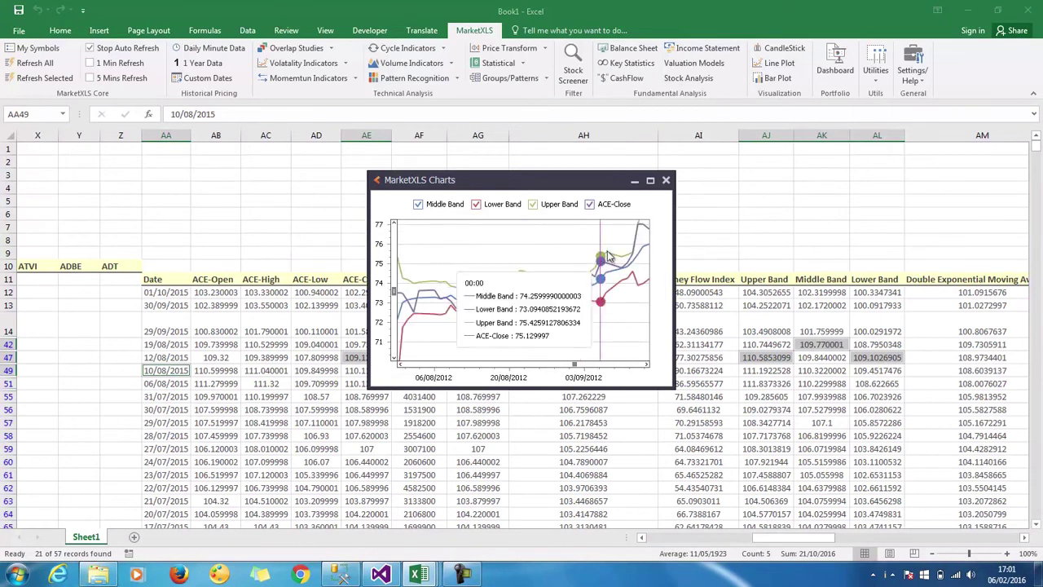
pyautogui.click(649, 179)
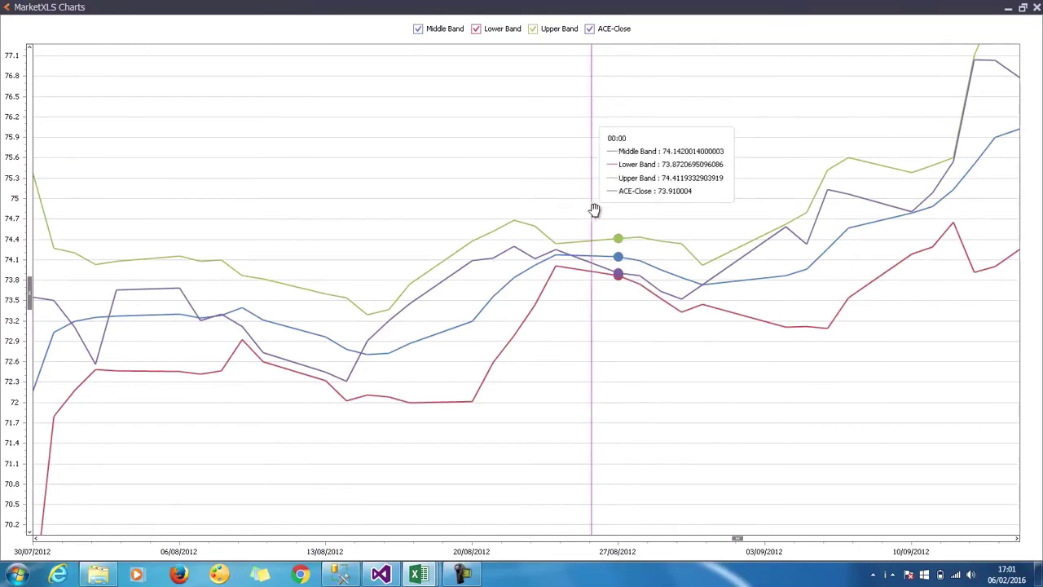
pyautogui.click(1033, 9)
# - Fill cells AE3:AF6 below the A and B headings with =RANDBETWEEN(1,10), and select the values from AE3 onward
pyautogui.write('=Ran')
pyautogui.press('Down')
pyautogui.press('Tab')
pyautogui.write('1,10)')
pyautogui.hotkey('ctrl', 'Return')
pyautogui.hotkey('ctrl', 'c')
pyautogui.hotkey('shift', 'Down')
pyautogui.hotkey('shift', 'Right')
pyautogui.hotkey('shift', 'Down')
pyautogui.hotkey('shift', 'Down')
pyautogui.hotkey('ctrl', 'v')
pyautogui.moveTo(387, 178); pyautogui.dragTo(432, 214)
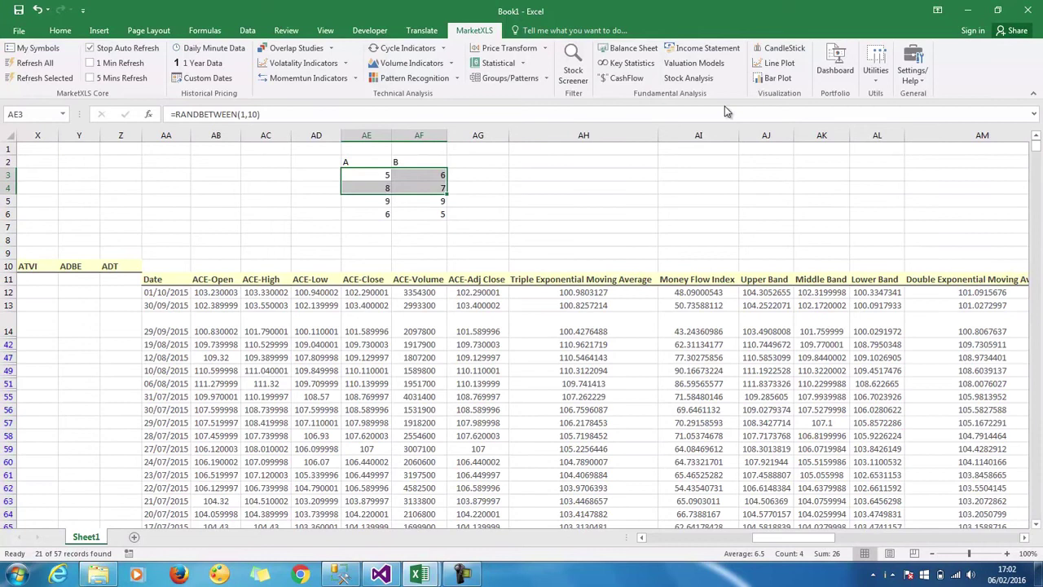
# - Make a bar plot of the selected values under the A and B headings
pyautogui.click(771, 77)
# - Delete columns BU and BV, which hold the old test portfolio 1 entry
pyautogui.moveTo(295, 137); pyautogui.dragTo(329, 142)
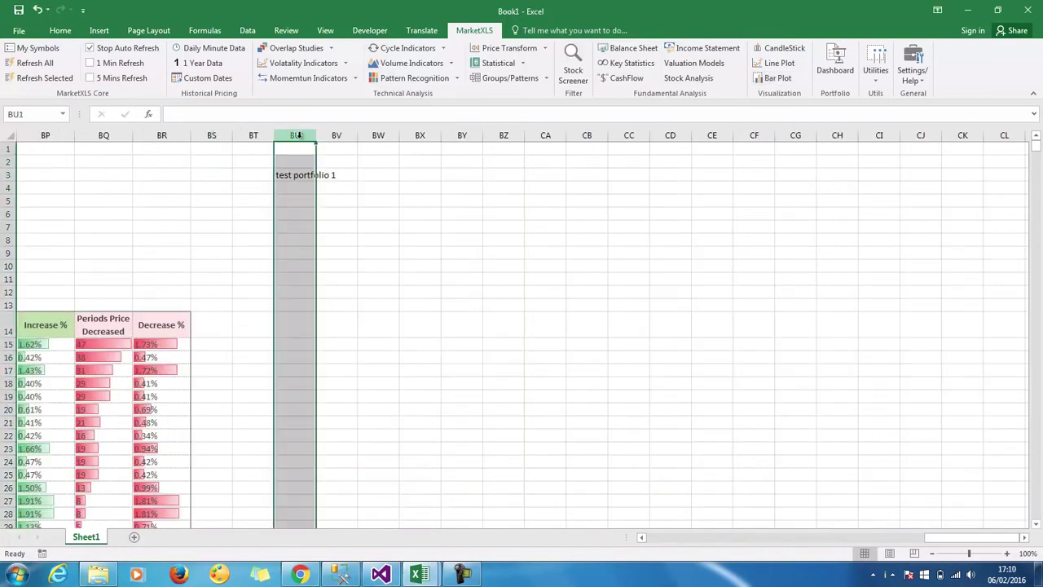
pyautogui.rightClick(328, 143)
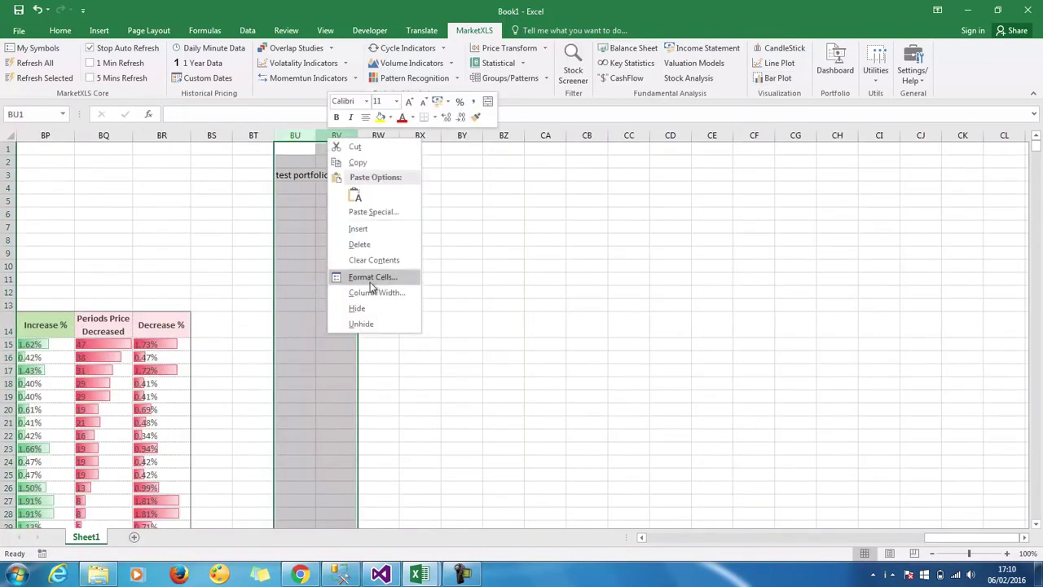
pyautogui.click(366, 244)
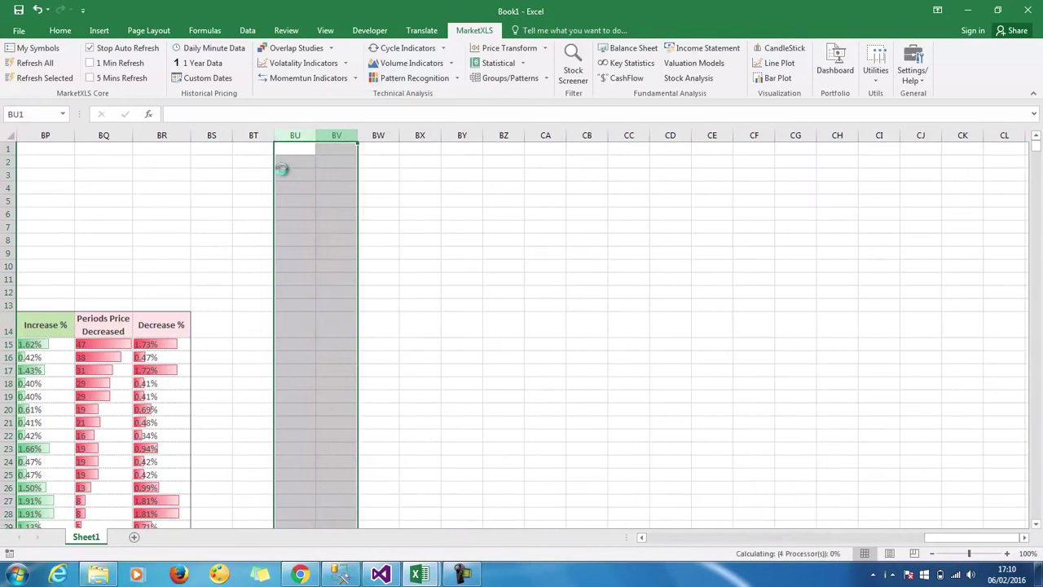
pyautogui.click(286, 174)
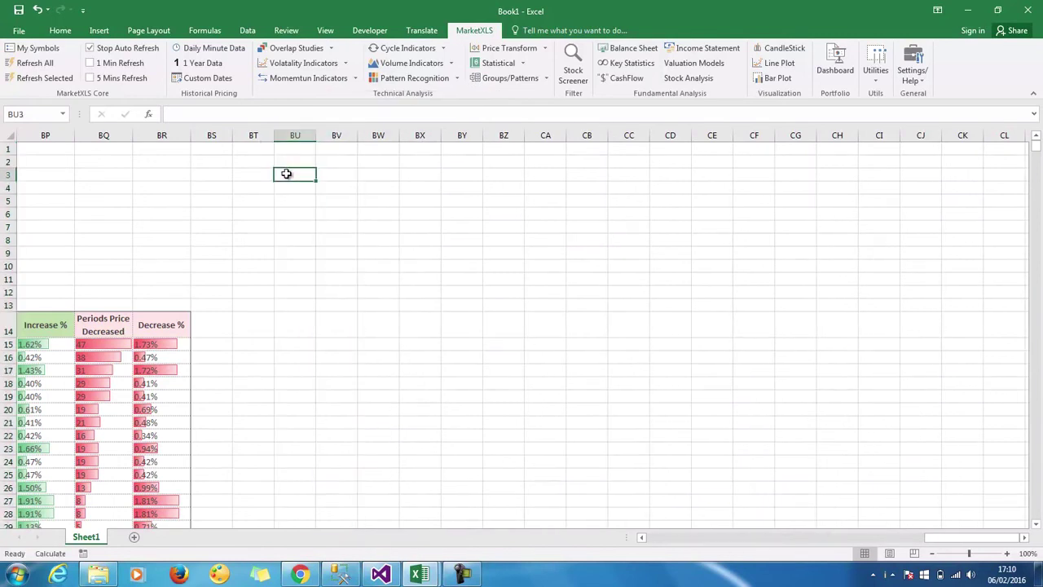
pyautogui.rightClick(286, 174)
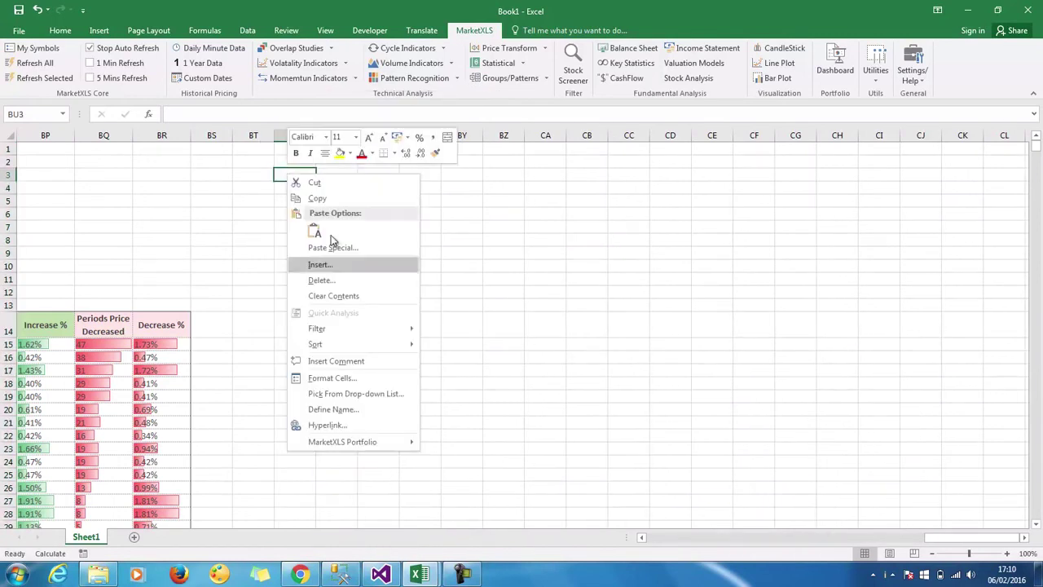
pyautogui.moveTo(397, 442)
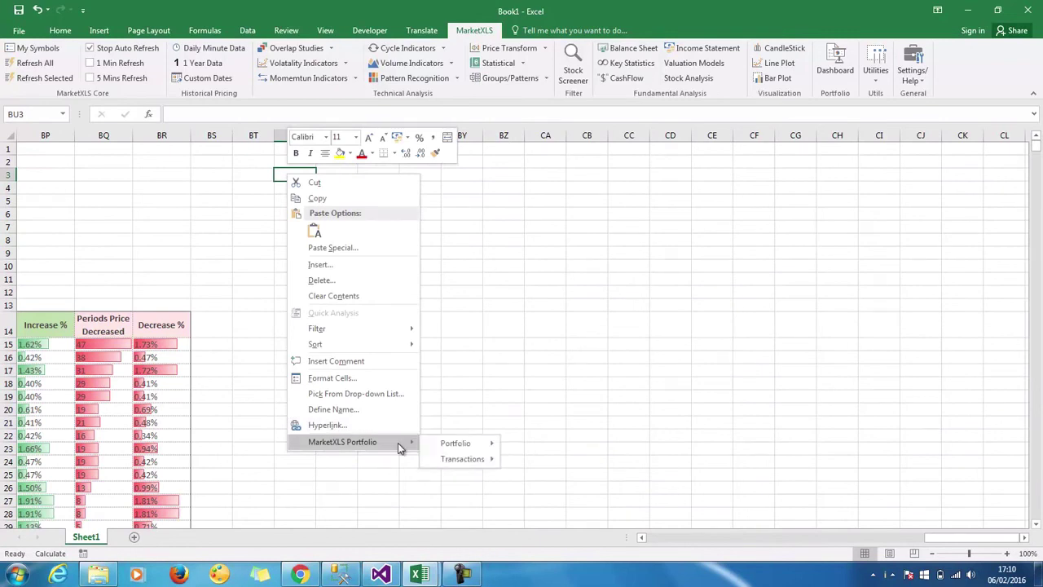
pyautogui.moveTo(455, 448)
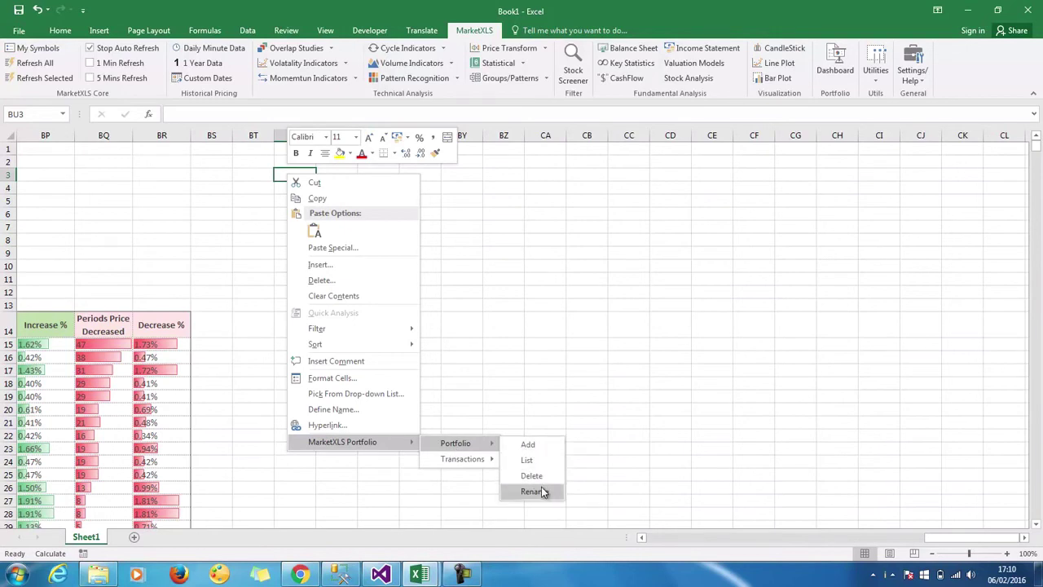
pyautogui.moveTo(483, 461)
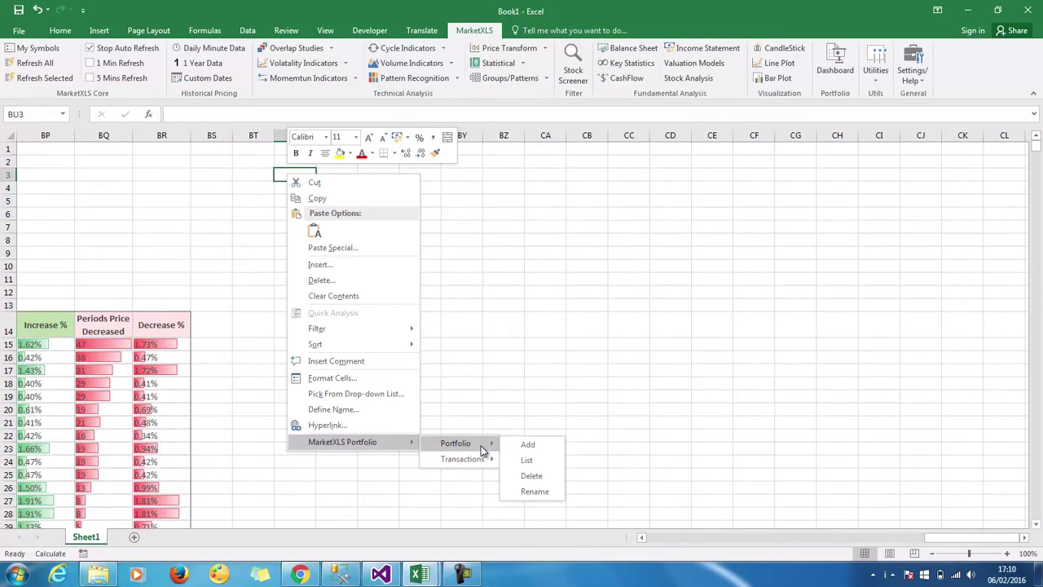
pyautogui.click(308, 168)
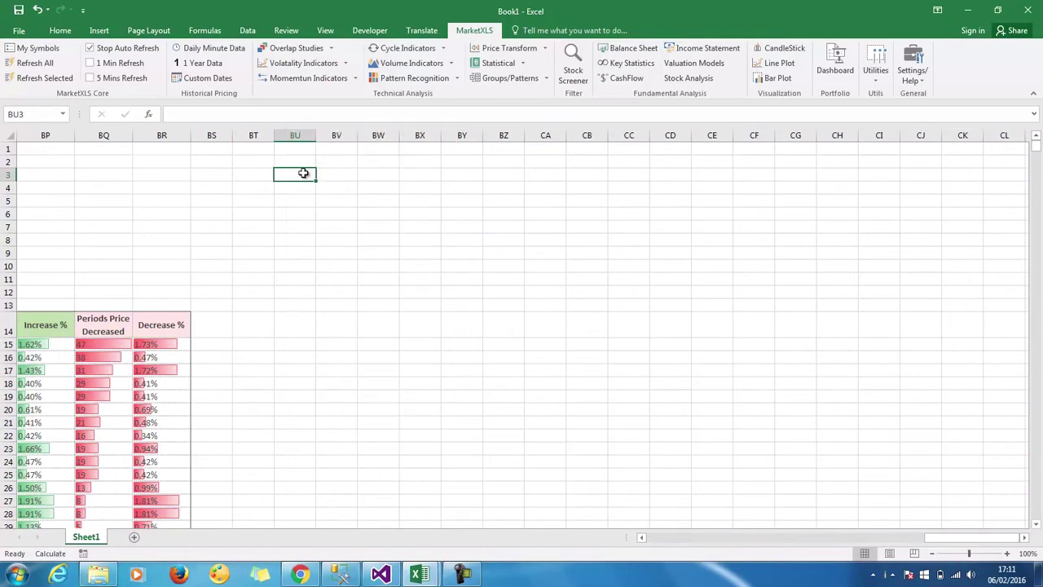
# - Enter test portfolio 1 in cell BU3 and add it as a new MarketXLS portfolio
pyautogui.write('test portf')
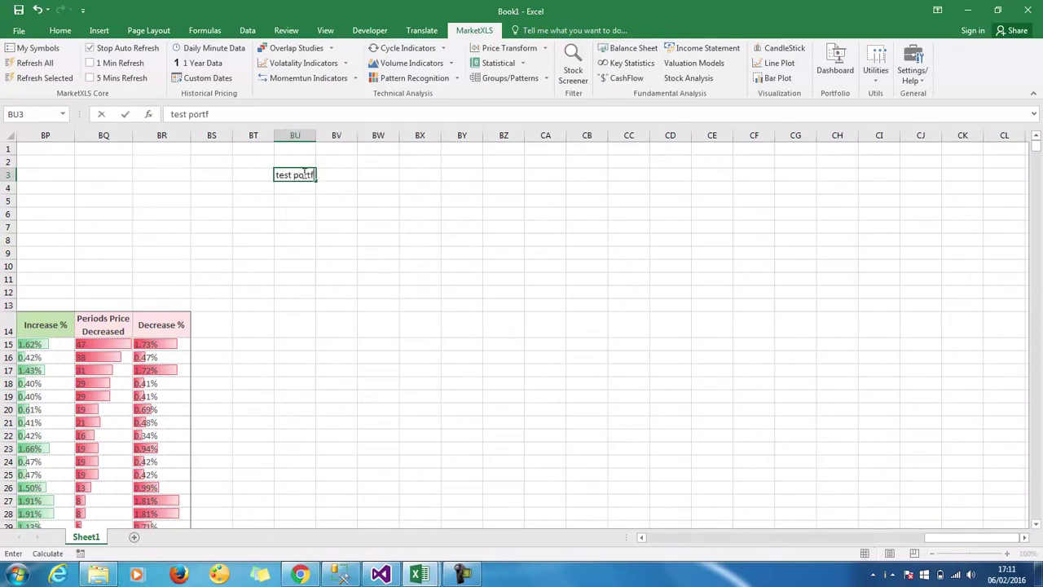
pyautogui.write('olio 1')
pyautogui.press('Return')
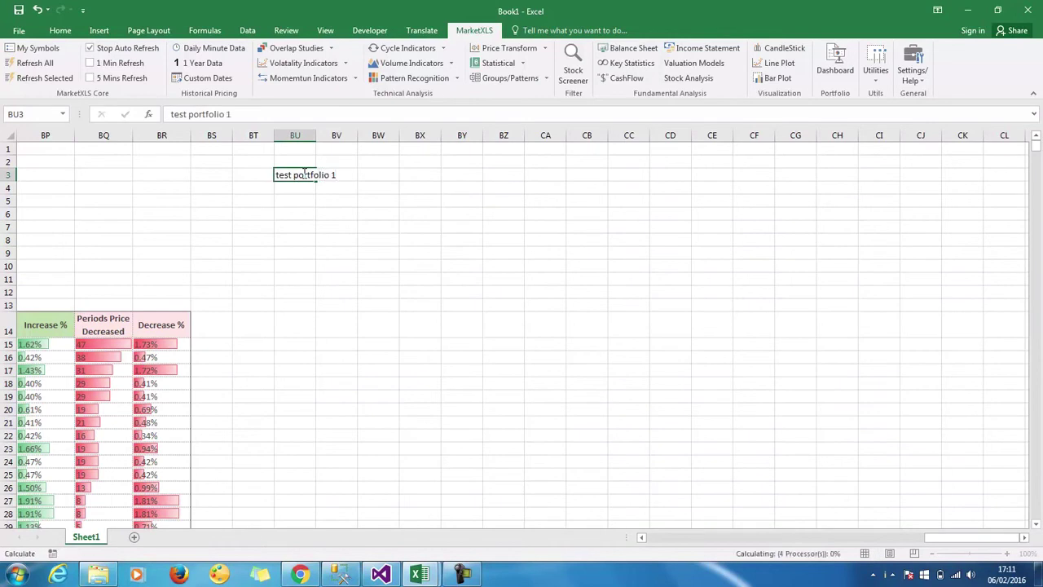
pyautogui.click(311, 188)
pyautogui.click(305, 173)
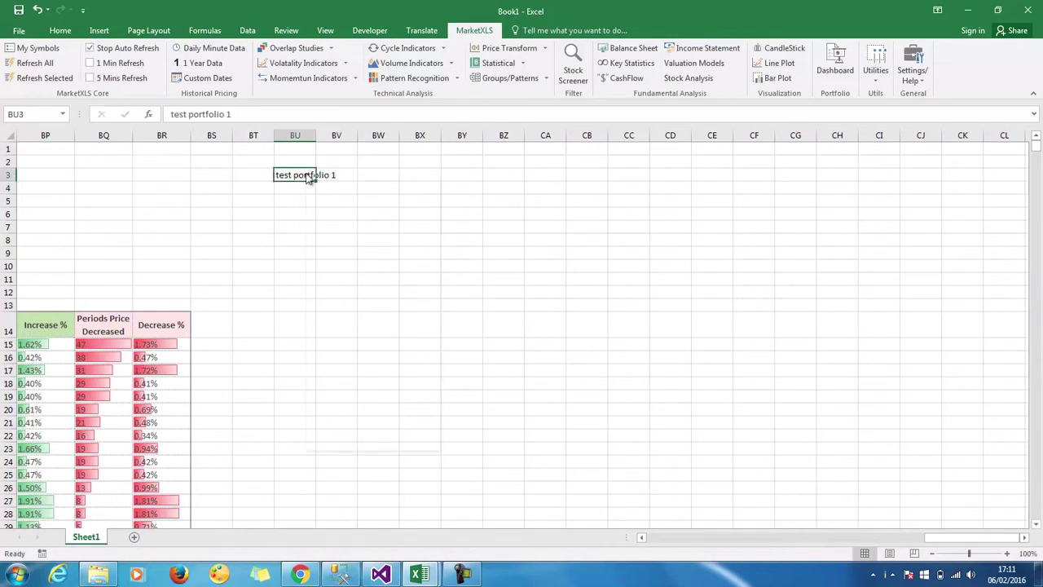
pyautogui.rightClick(305, 173)
pyautogui.moveTo(505, 441)
pyautogui.click(548, 444)
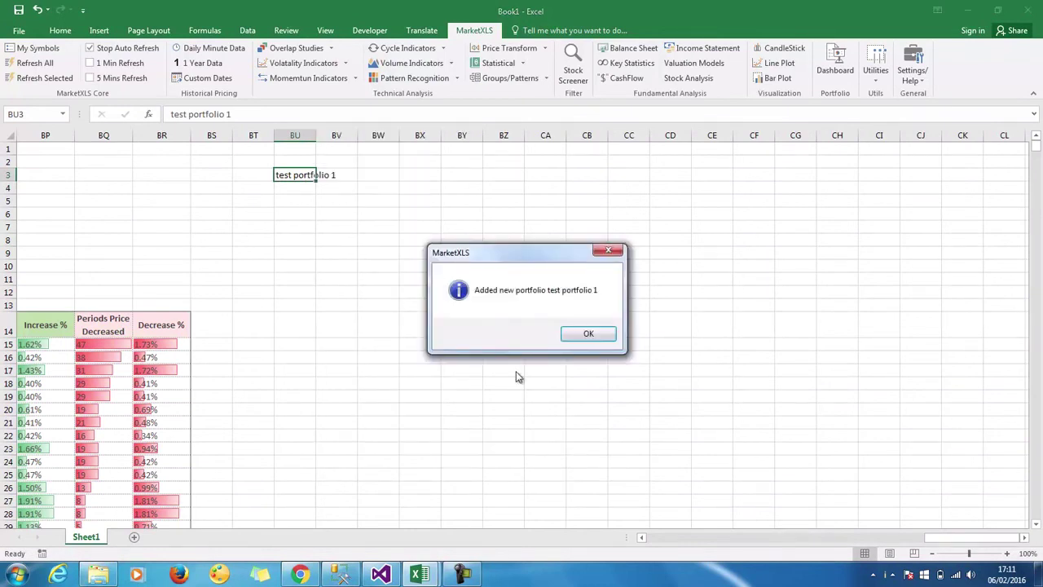
pyautogui.press('Return')
# - List all MarketXLS portfolios on the sheet, starting from cell BX2
pyautogui.rightClick(417, 161)
pyautogui.moveTo(488, 428)
pyautogui.moveTo(576, 434)
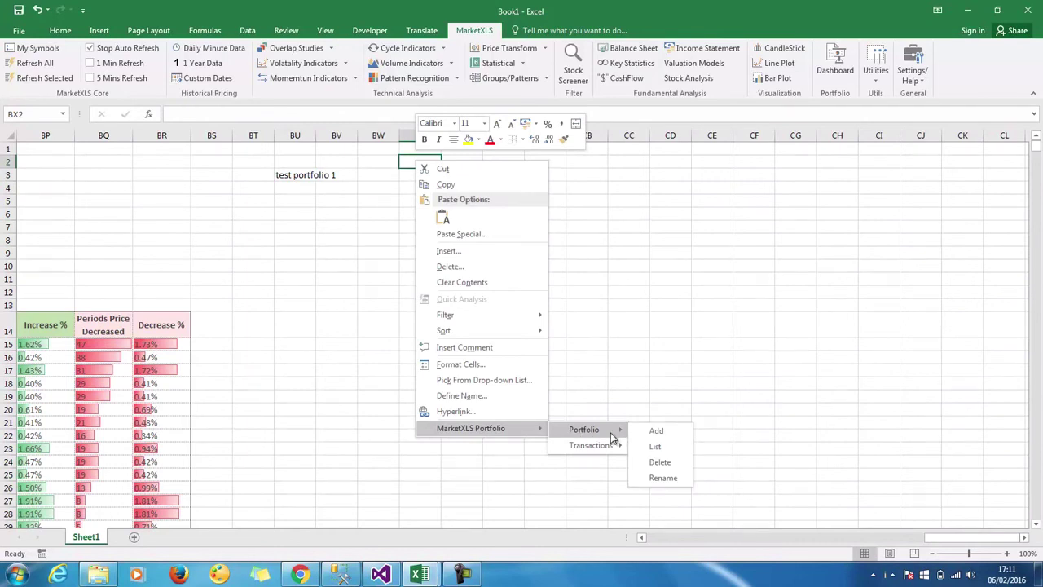
pyautogui.click(655, 446)
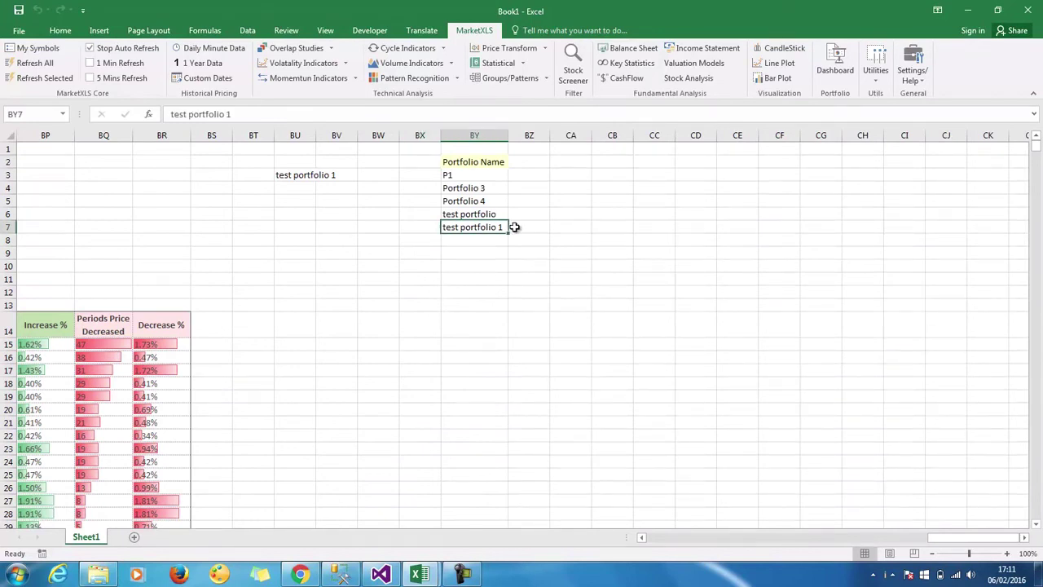
# - List the transactions of test portfolio 1 from its name in cell BY7
pyautogui.hscroll(2, 514, 227)
pyautogui.rightClick(377, 228)
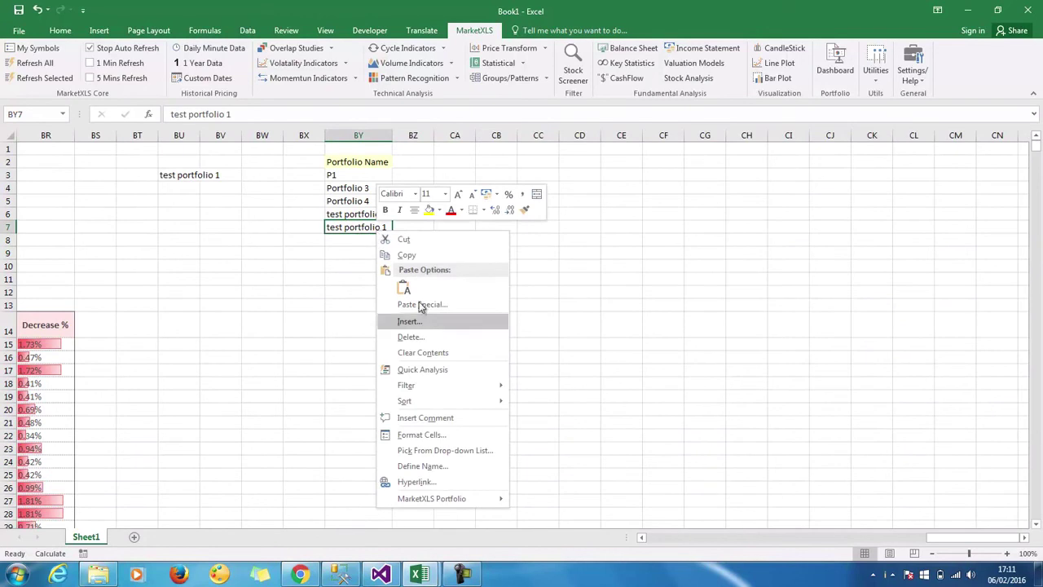
pyautogui.moveTo(454, 499)
pyautogui.moveTo(534, 518)
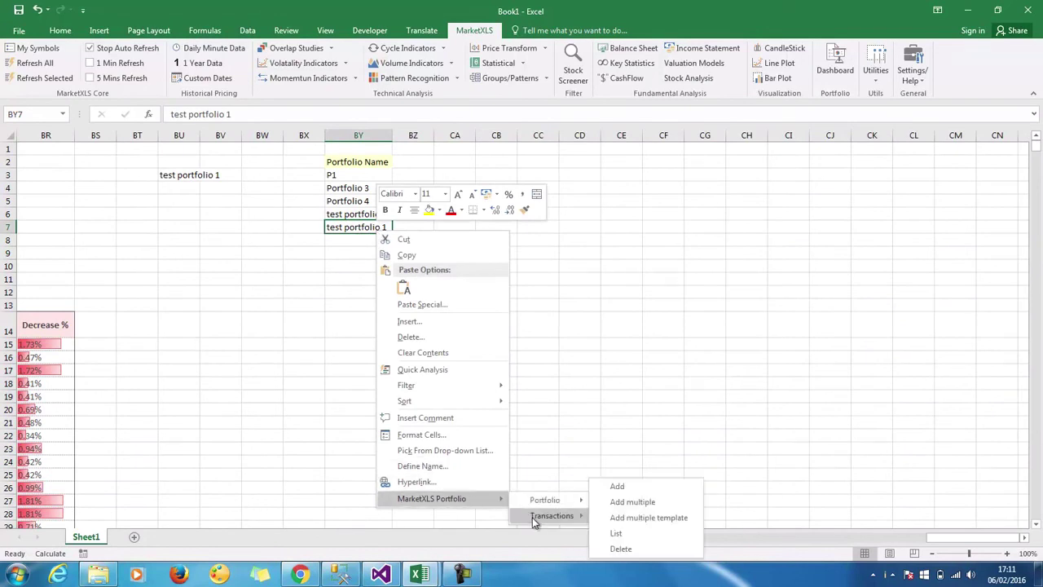
pyautogui.click(629, 535)
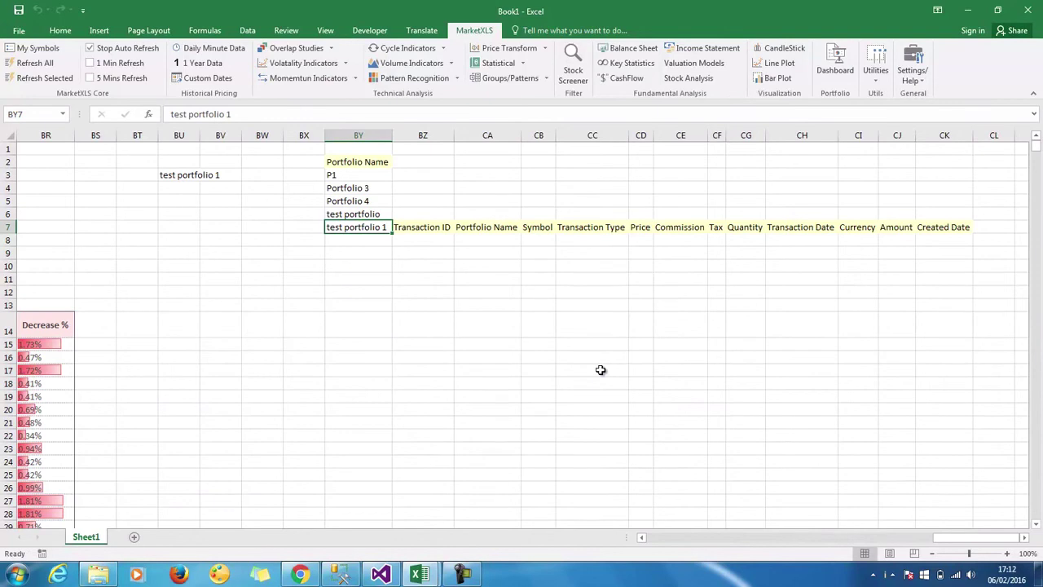
# - Start adding a MarketXLS transaction from cell BY9 and choose test portfolio 1 as its portfolio
pyautogui.rightClick(383, 253)
pyautogui.moveTo(489, 523)
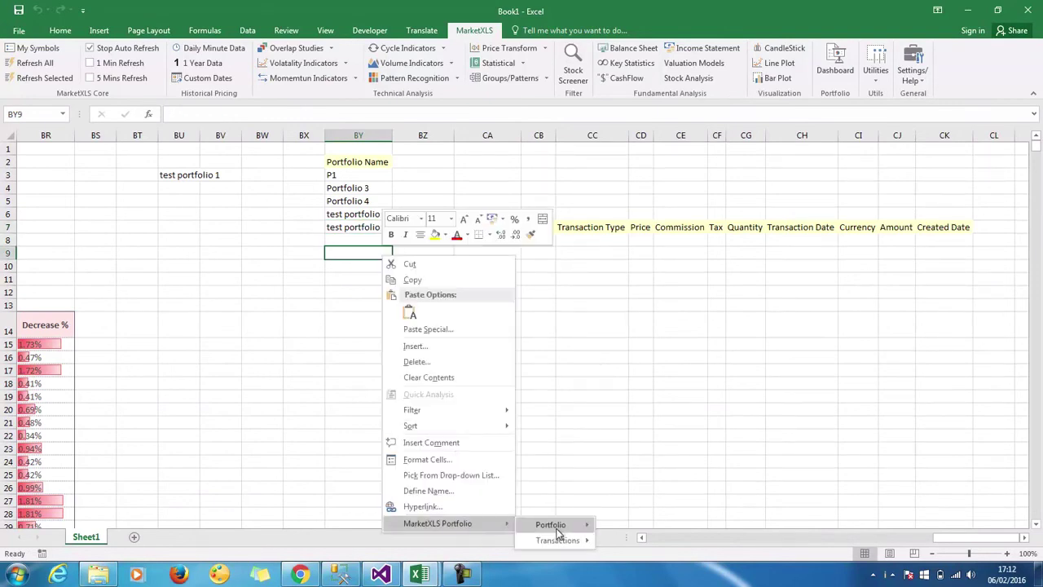
pyautogui.moveTo(559, 542)
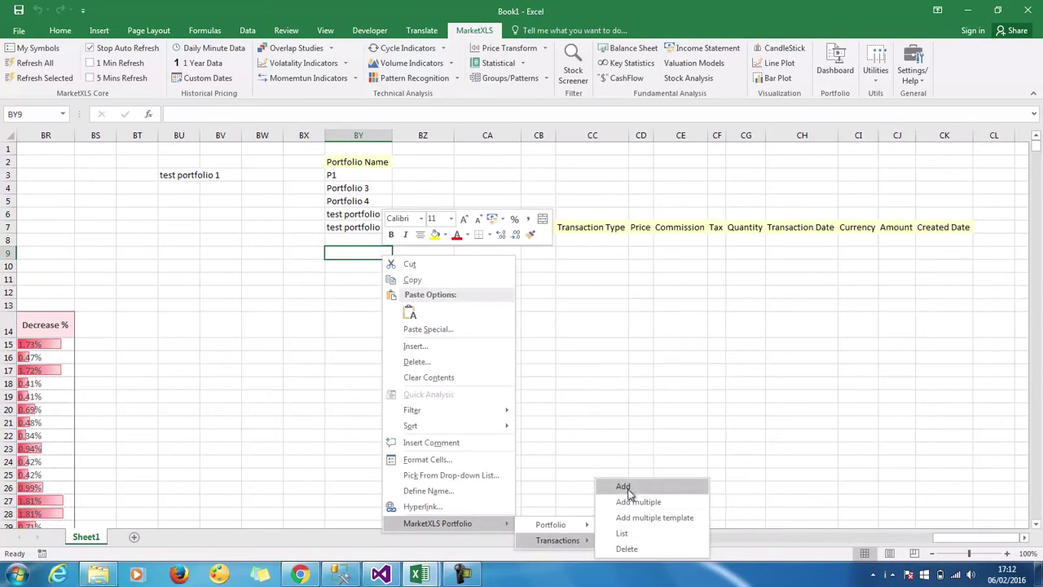
pyautogui.click(626, 486)
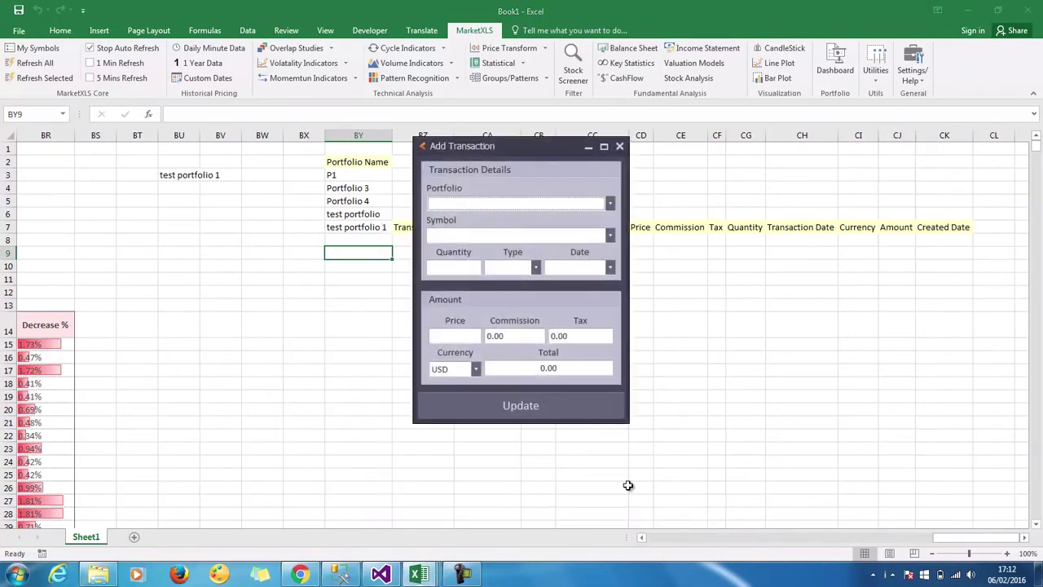
pyautogui.click(614, 207)
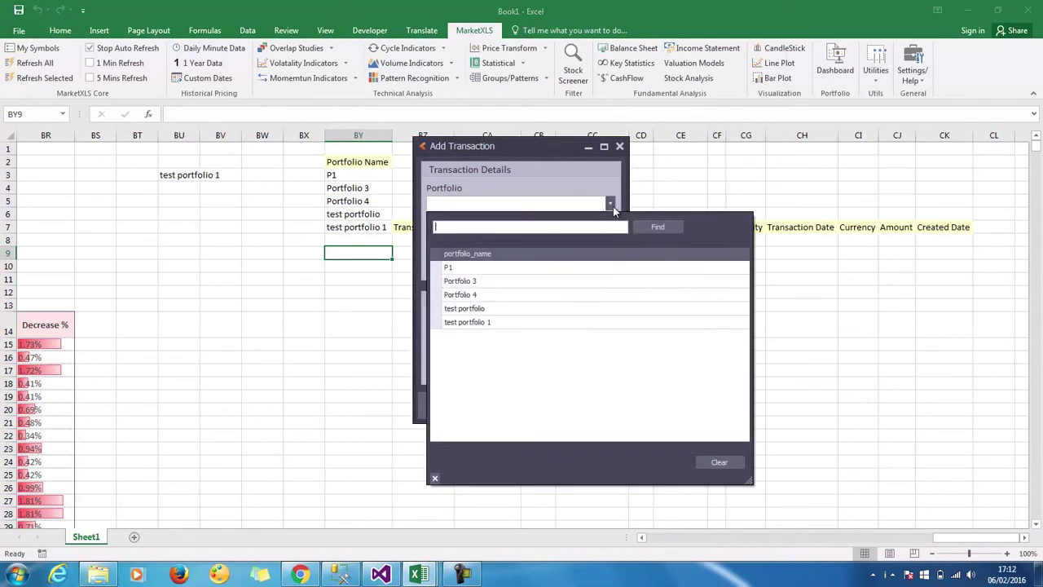
pyautogui.doubleClick(506, 323)
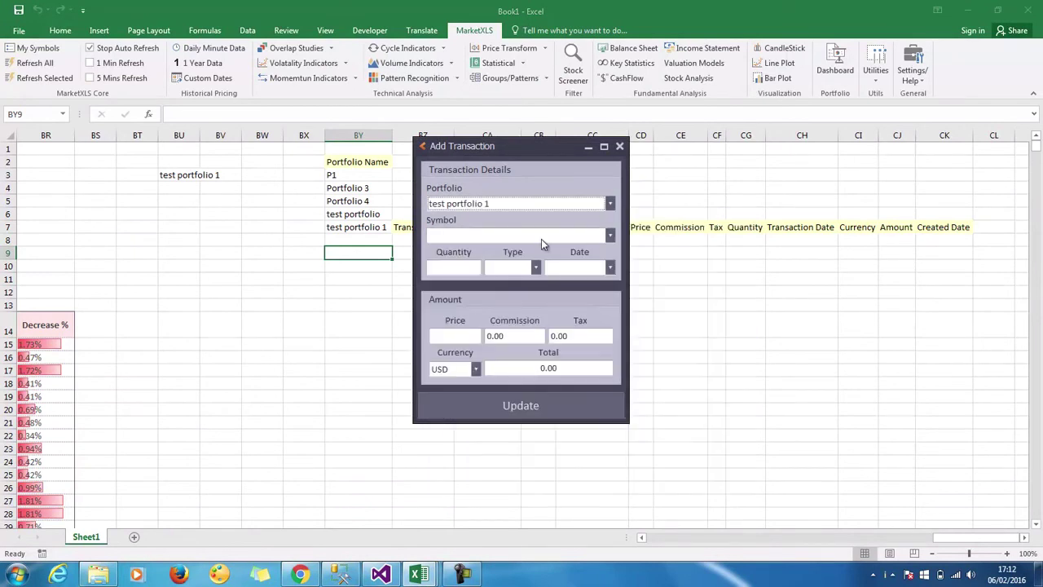
# - Set the transaction's symbol to MSFT, its quantity to 10 and its type to Buy
pyautogui.click(542, 239)
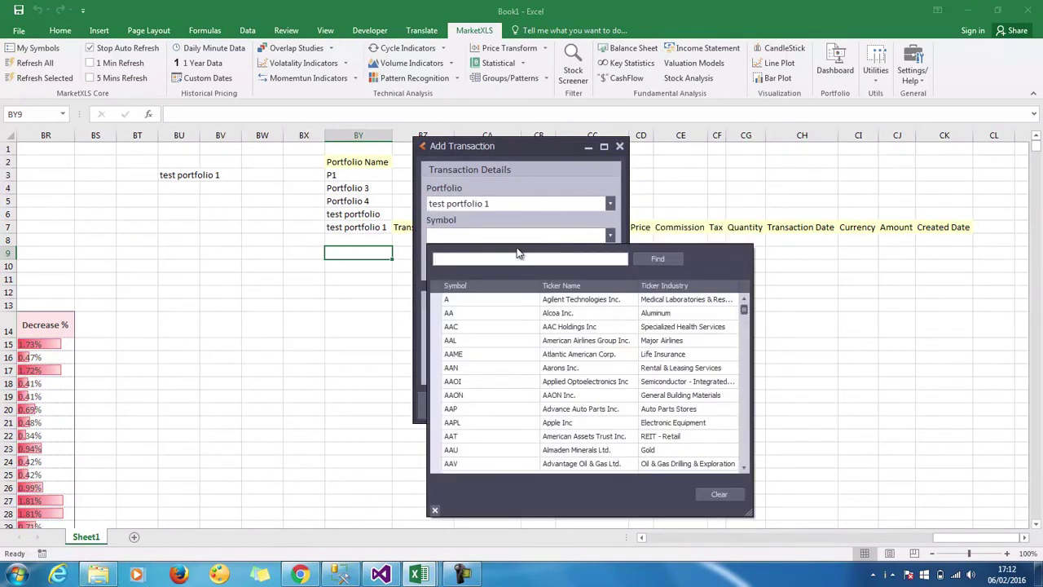
pyautogui.press('Return')
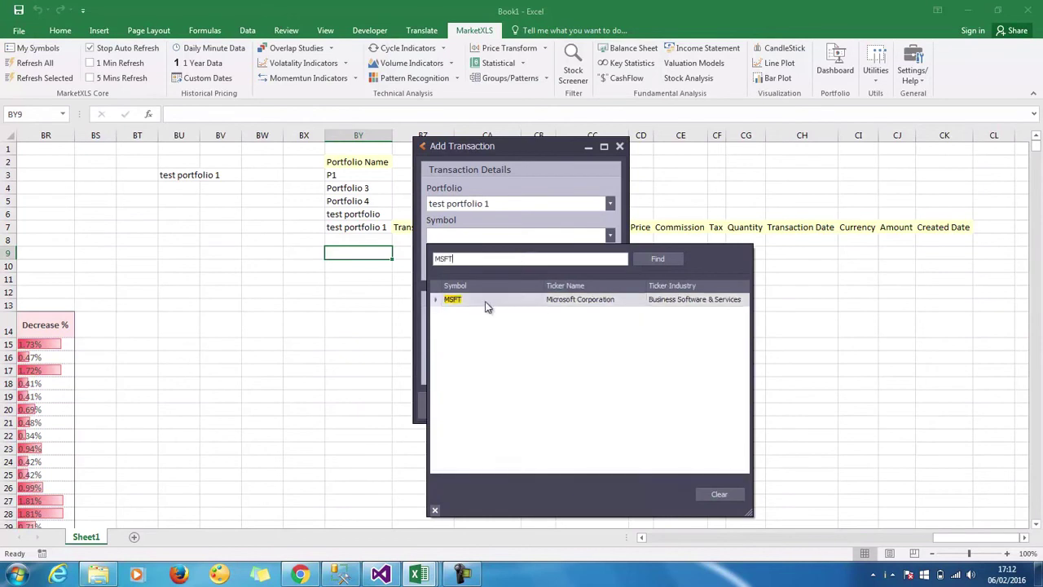
pyautogui.doubleClick(485, 299)
pyautogui.write('10')
pyautogui.press('Tab')
pyautogui.click(535, 267)
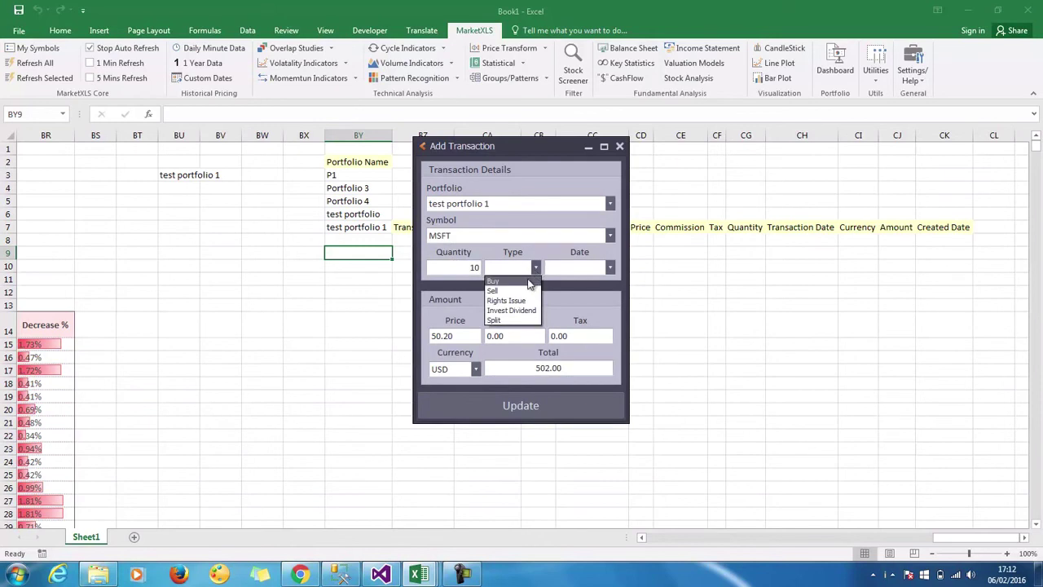
pyautogui.click(528, 283)
# - Set the MSFT transaction's date to 10/06/2015
pyautogui.click(609, 267)
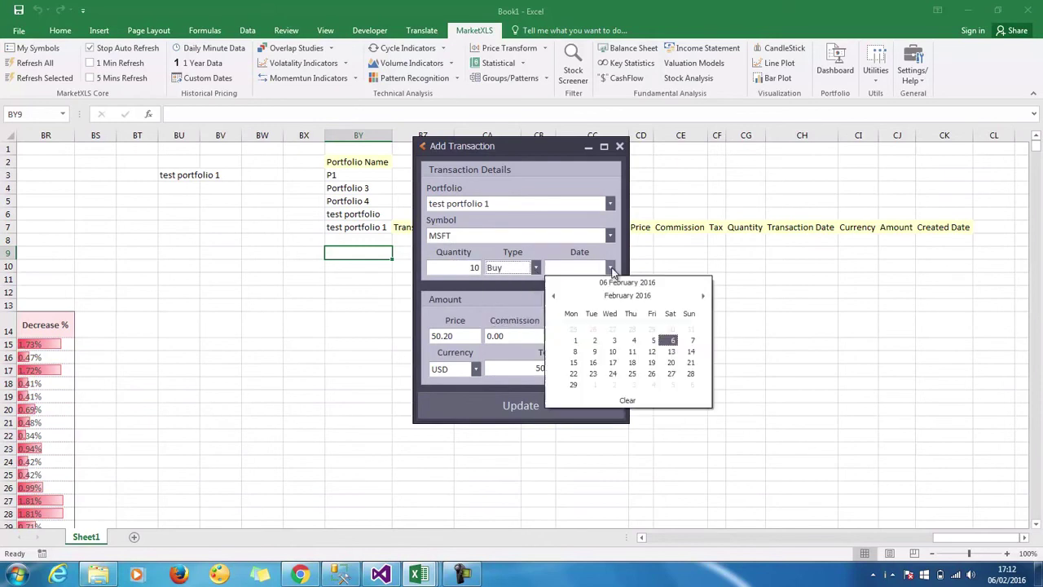
pyautogui.click(629, 297)
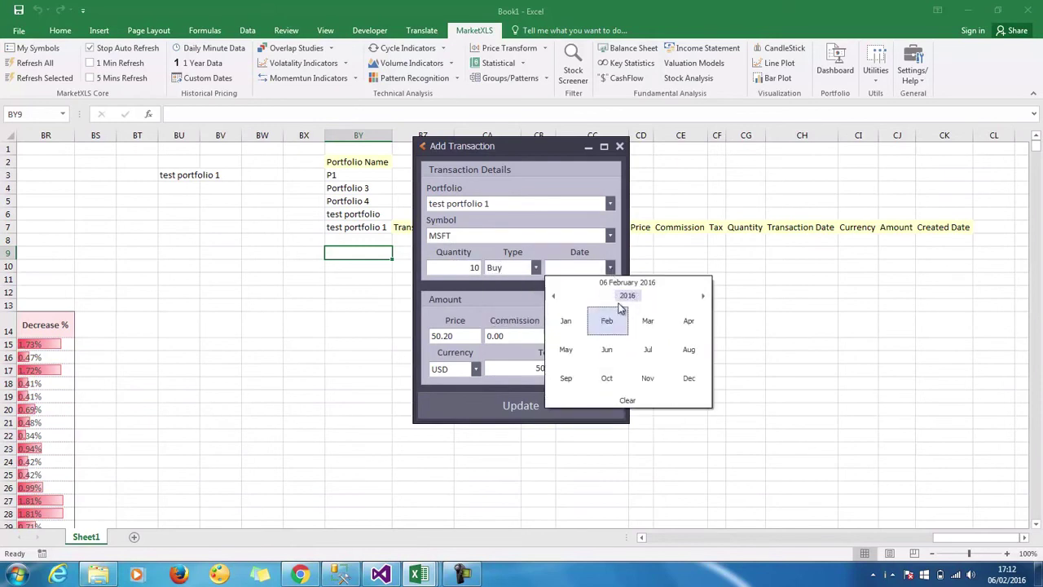
pyautogui.click(626, 298)
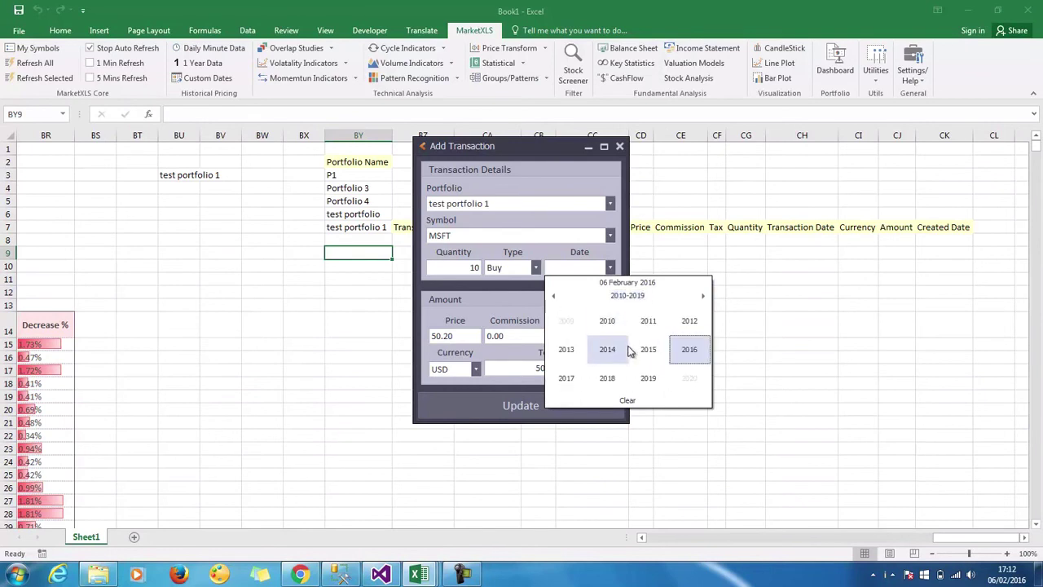
pyautogui.click(649, 352)
pyautogui.click(610, 351)
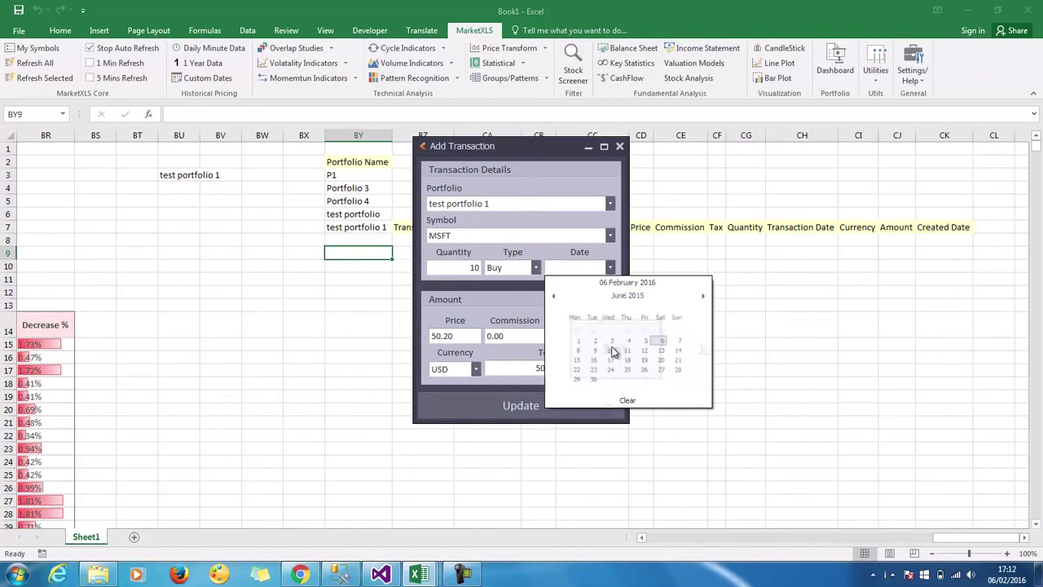
pyautogui.click(617, 355)
# - Set the MSFT transaction's price to 30.00 and save the transaction
pyautogui.moveTo(463, 335); pyautogui.dragTo(357, 333)
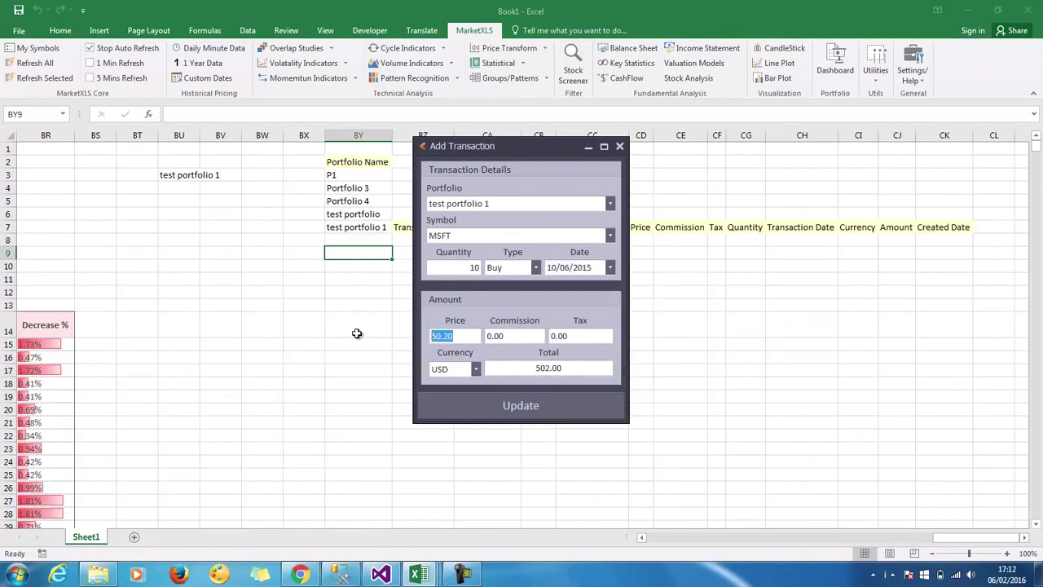
pyautogui.write('30.00')
pyautogui.click(526, 417)
pyautogui.click(541, 329)
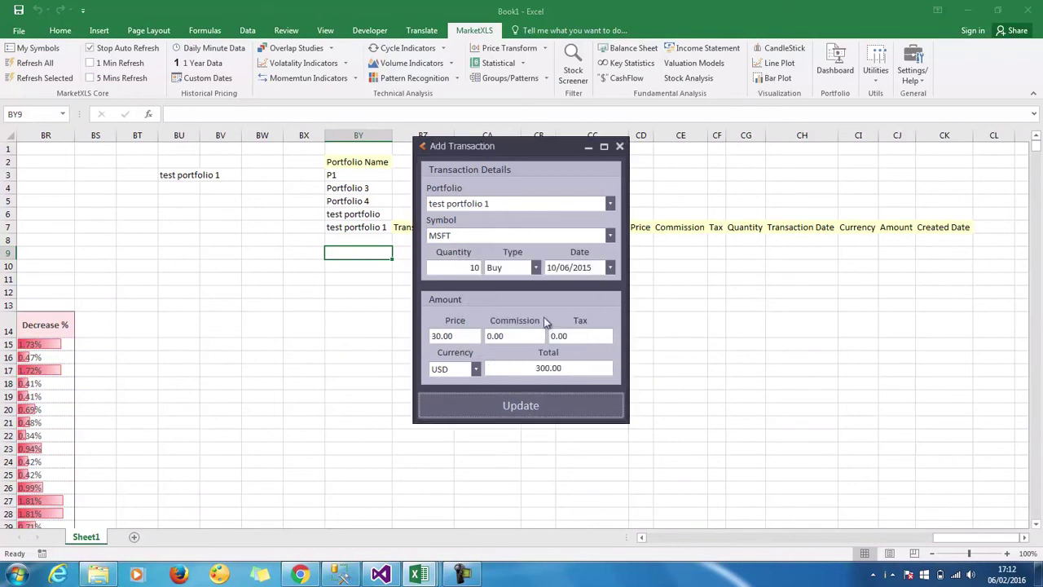
# - Add another transaction to test portfolio 1 for symbol GOOG at a price of 600, and close the transaction form
pyautogui.click(609, 235)
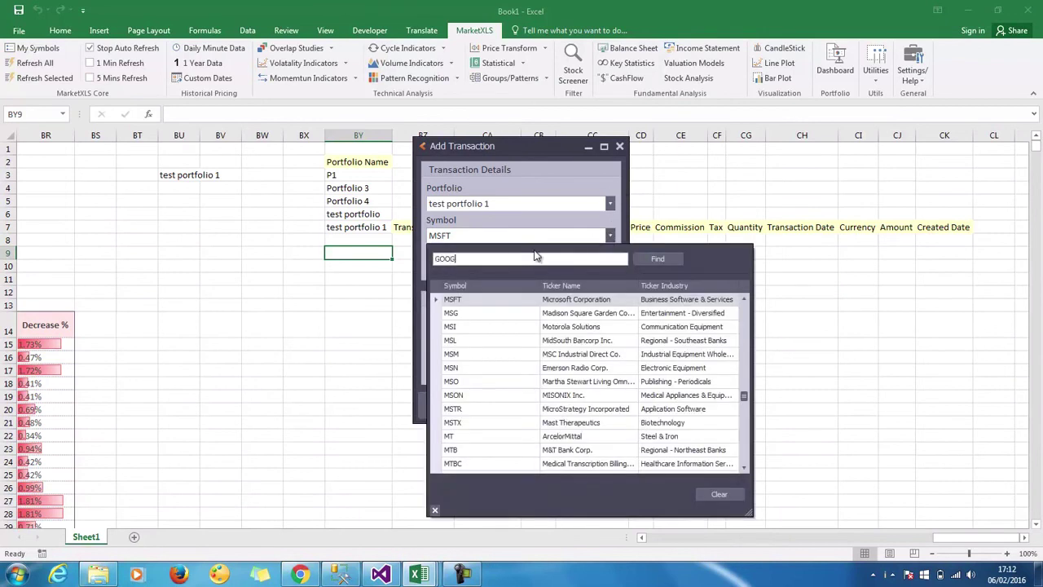
pyautogui.press('Return')
pyautogui.click(498, 300)
pyautogui.doubleClick(449, 335)
pyautogui.write('600')
pyautogui.click(500, 393)
pyautogui.click(540, 331)
pyautogui.click(617, 148)
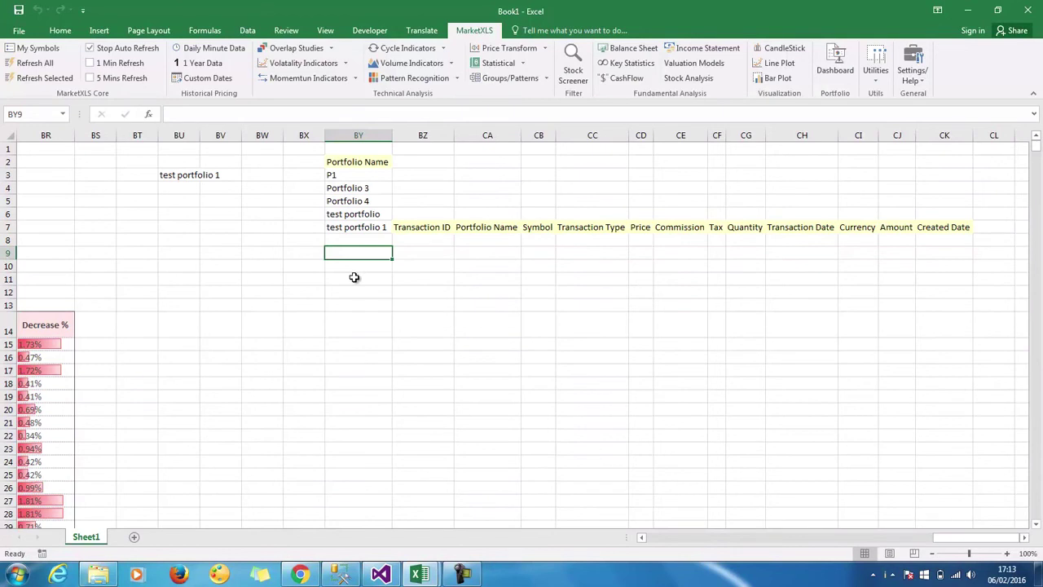
# - Insert the template for adding multiple transactions at cell BY9 and check the notes on its header cells
pyautogui.rightClick(362, 253)
pyautogui.moveTo(462, 530)
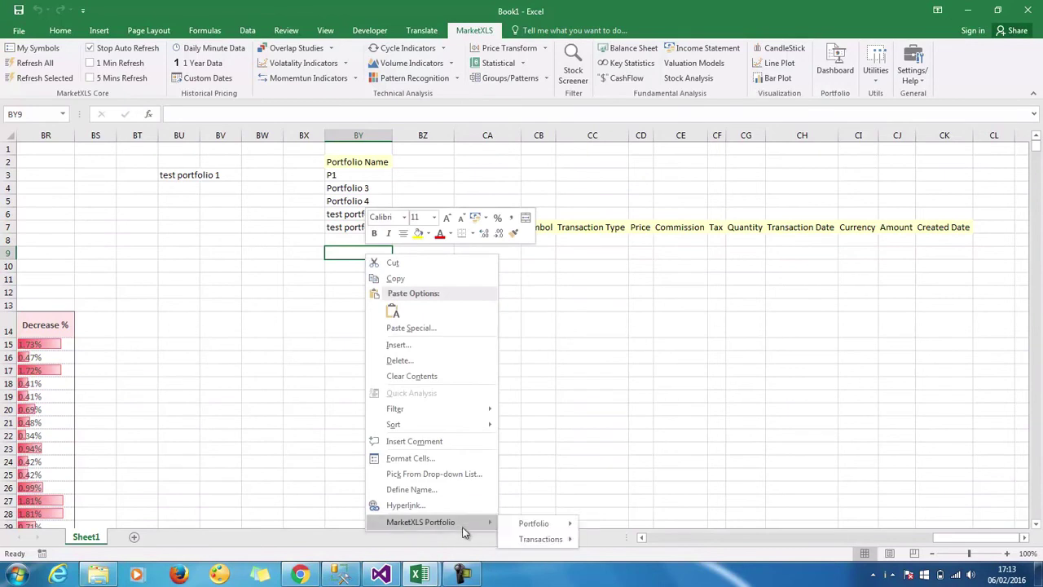
pyautogui.moveTo(531, 539)
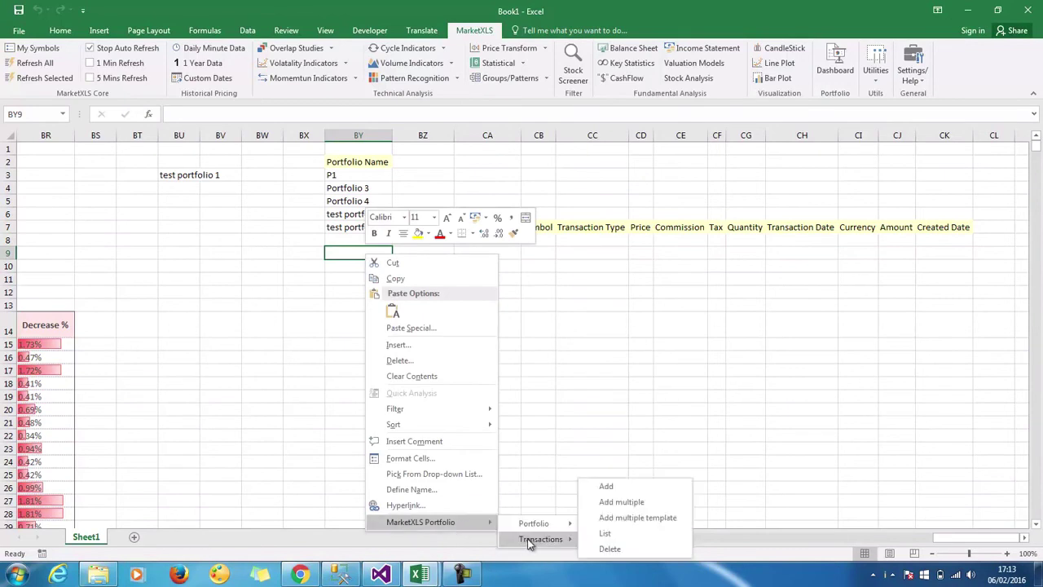
pyautogui.click(634, 520)
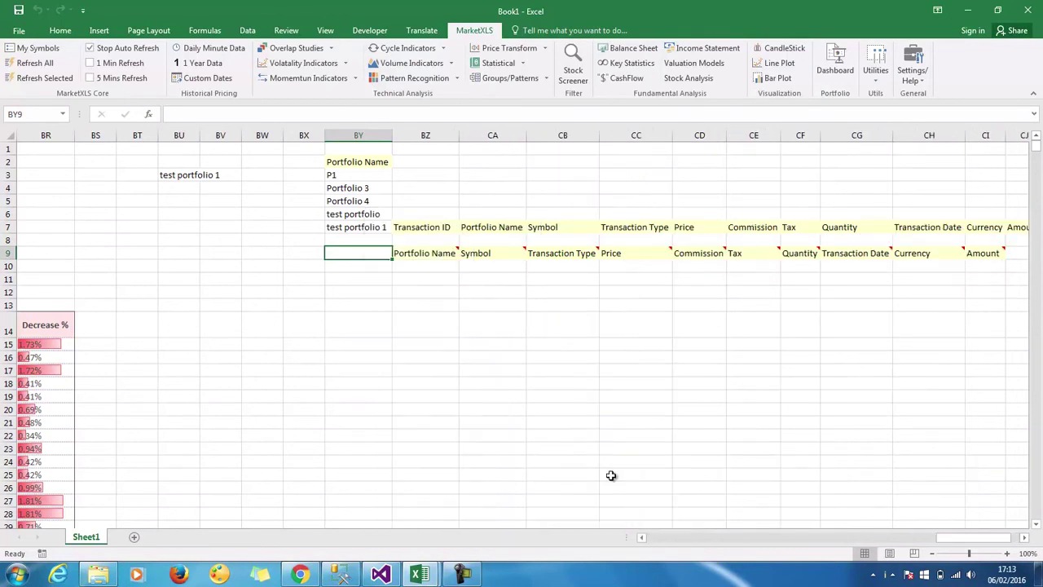
pyautogui.press('Right')
pyautogui.hotkey('ctrl', 'shift', 'Right')
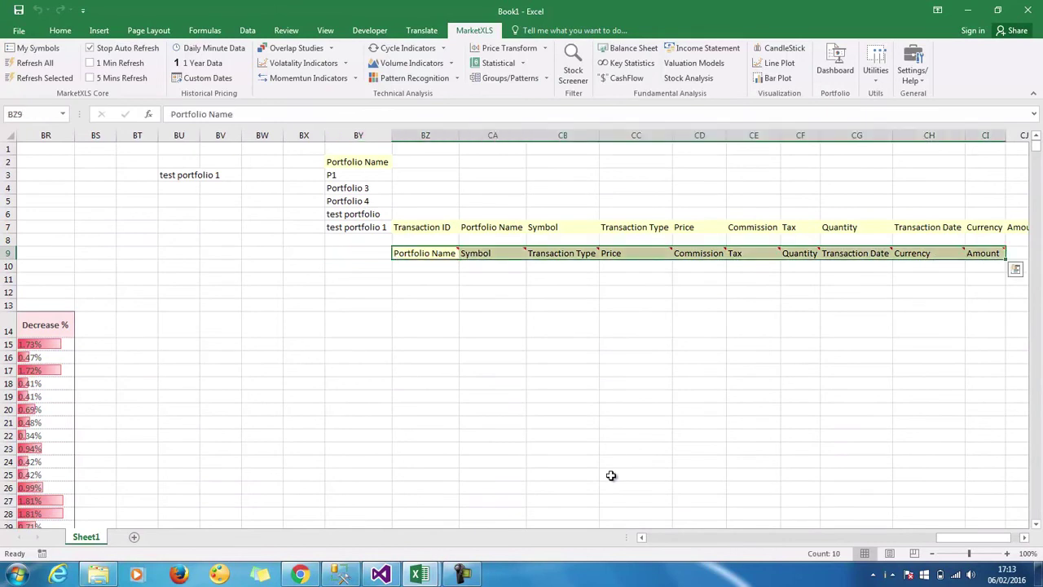
pyautogui.click(434, 253)
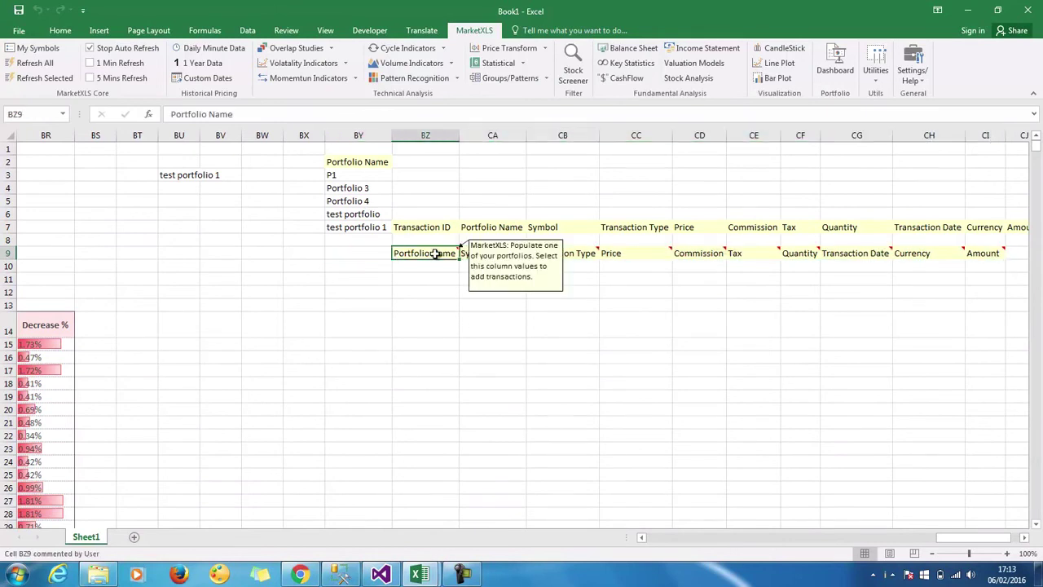
pyautogui.click(476, 252)
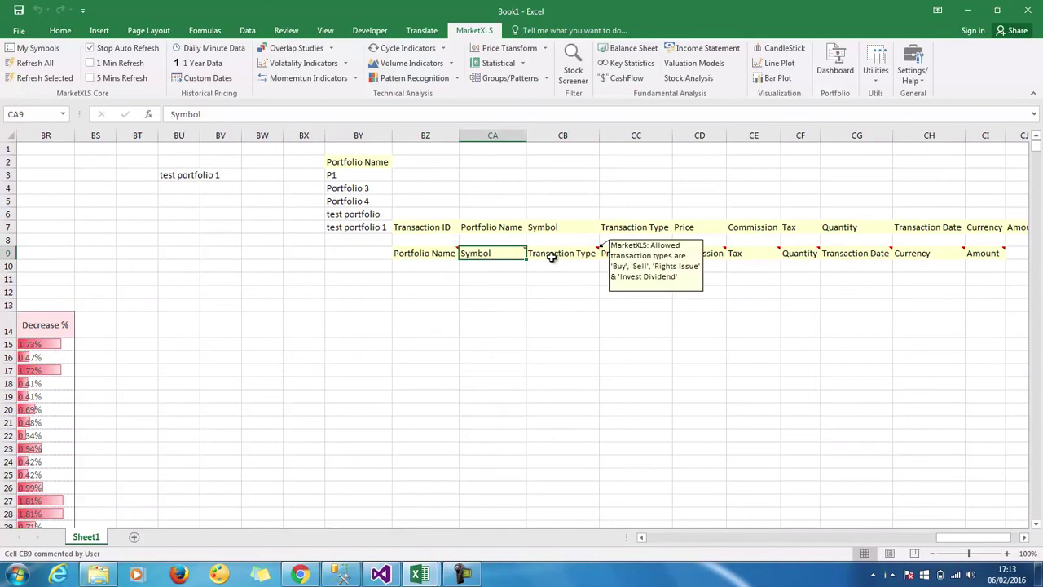
# - Try to add multiple transactions for the empty cells BZ10:BZ14 under the template's Portfolio Name header
pyautogui.moveTo(428, 265); pyautogui.dragTo(968, 338)
pyautogui.moveTo(407, 269); pyautogui.dragTo(413, 331)
pyautogui.rightClick(413, 337)
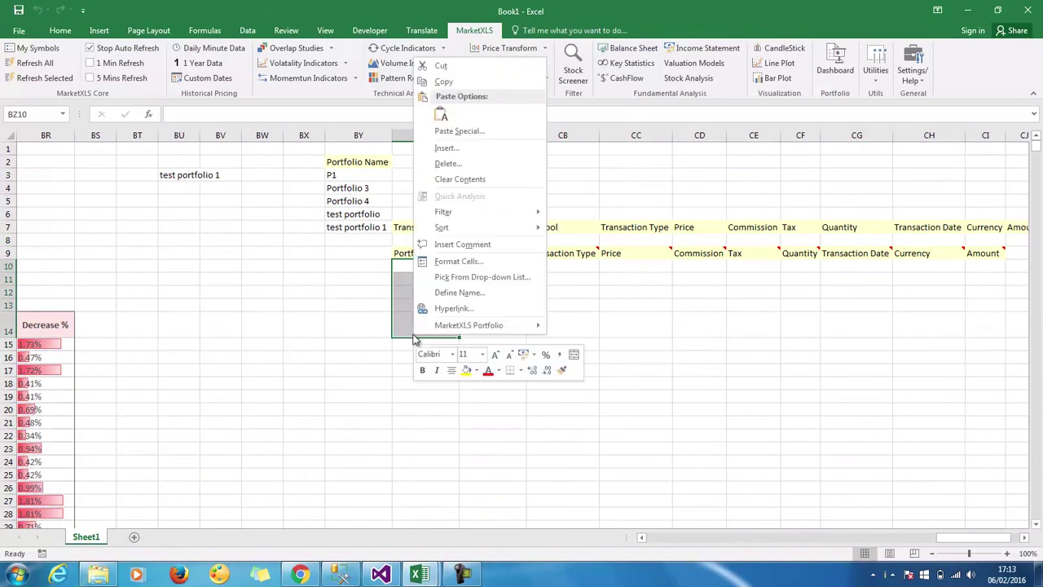
pyautogui.moveTo(499, 327)
pyautogui.moveTo(574, 342)
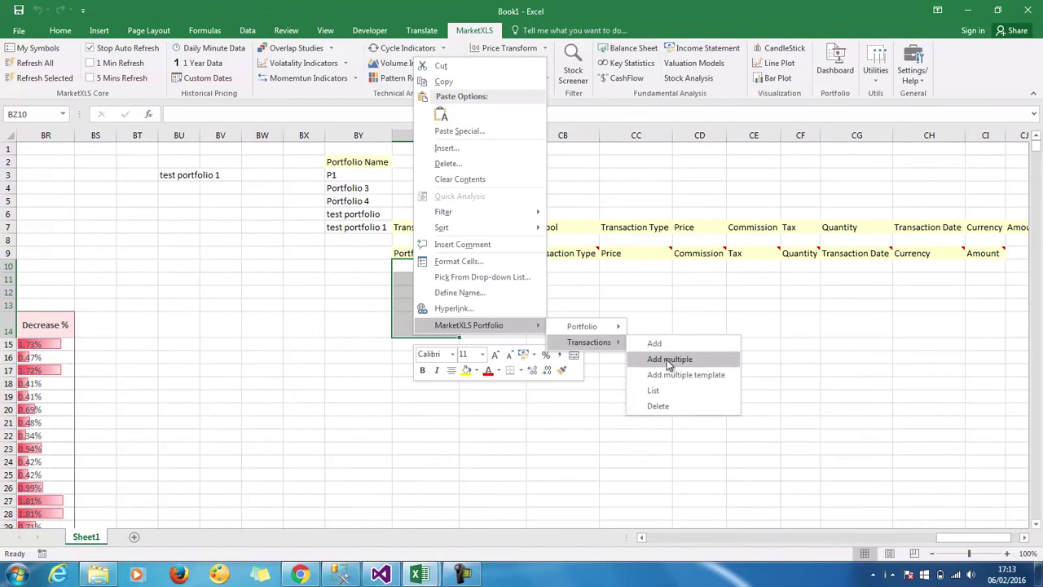
pyautogui.click(669, 359)
pyautogui.click(584, 228)
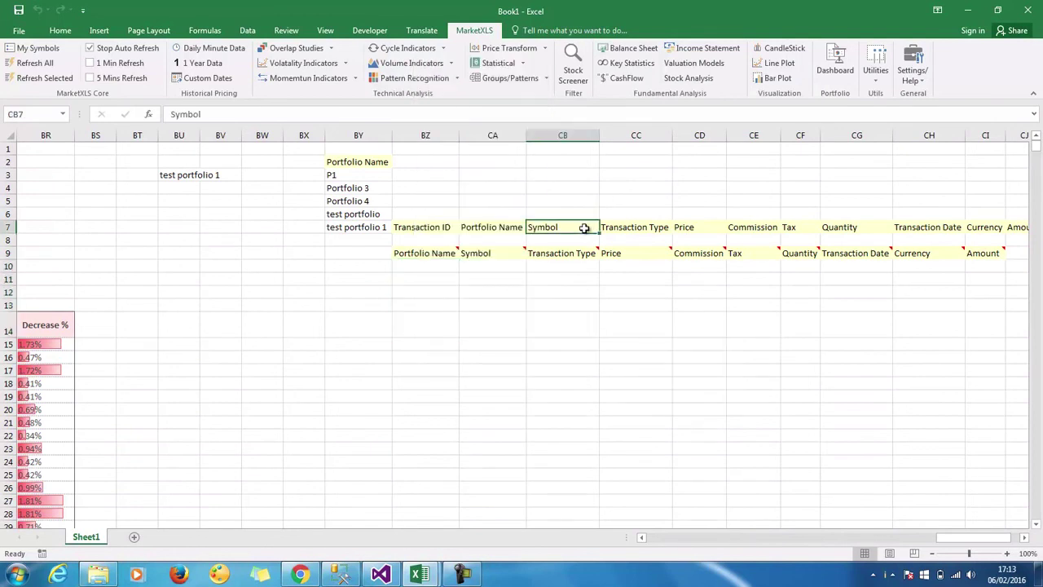
# - Copy the portfolio name P1 into cell BY14 and list that portfolio's transactions there
pyautogui.click(332, 174)
pyautogui.hotkey('ctrl', 'c')
pyautogui.click(361, 315)
pyautogui.hotkey('ctrl', 'v')
pyautogui.press('Escape')
pyautogui.rightClick(364, 322)
pyautogui.moveTo(466, 308)
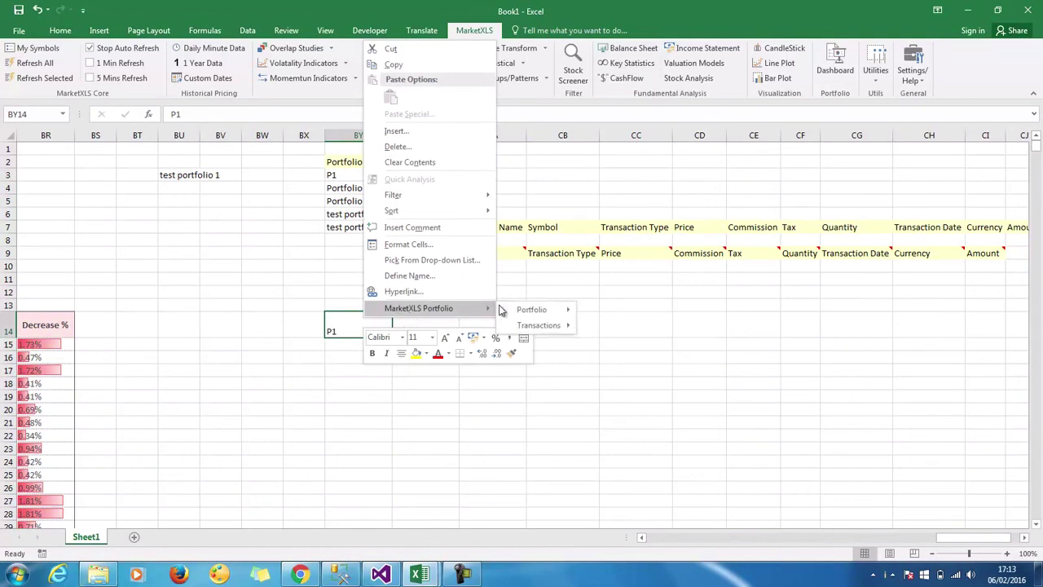
pyautogui.click(617, 374)
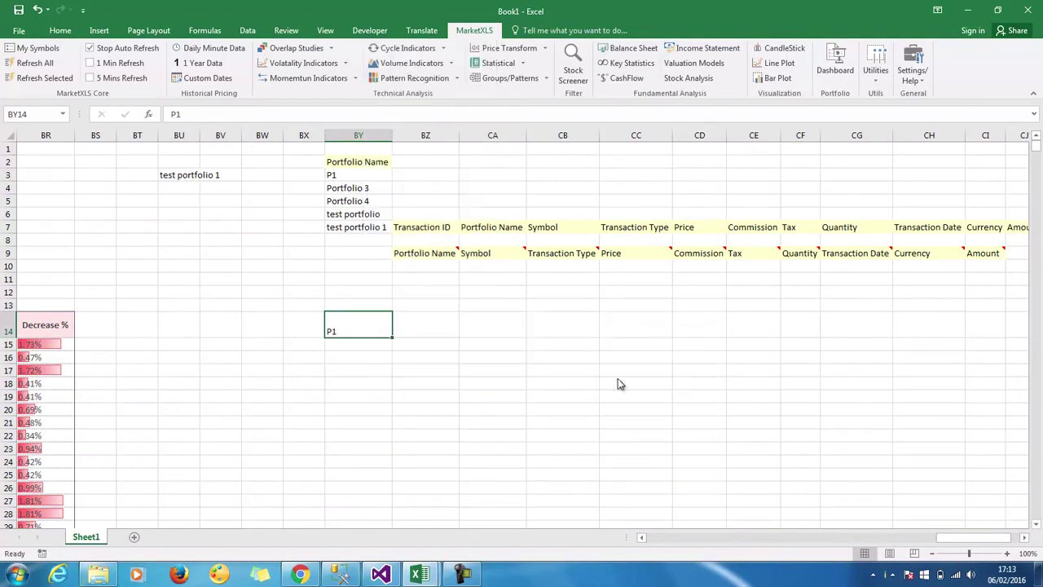
# - Examine the listed P1 transactions across all their columns, through to the created date
pyautogui.click(565, 382)
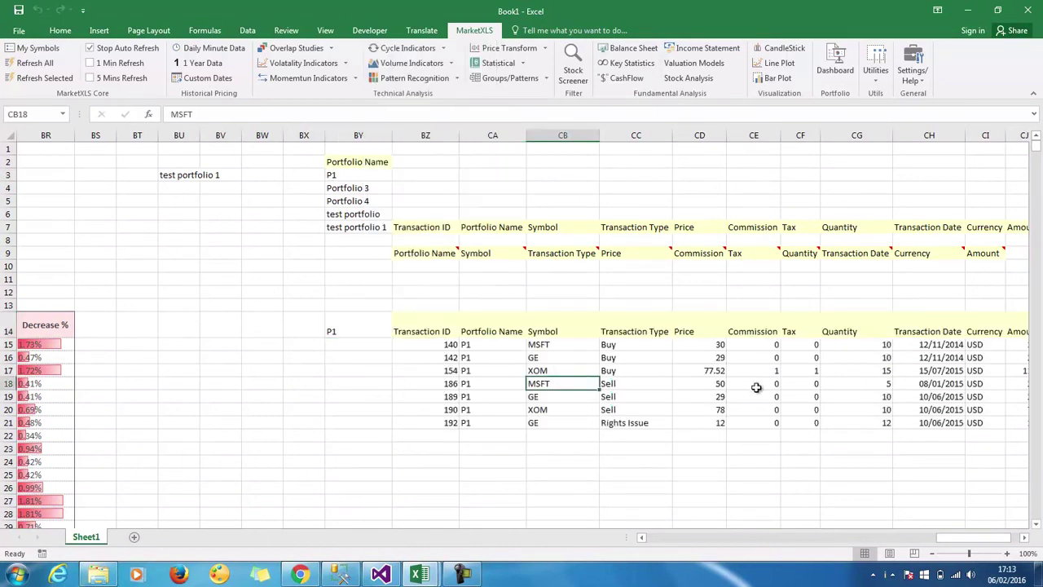
pyautogui.press('Right')
pyautogui.press('Right')
pyautogui.press('Right')
pyautogui.press('Right')
pyautogui.press('Right')
pyautogui.press('Right')
pyautogui.press('Right')
pyautogui.press('Right')
pyautogui.press('Right')
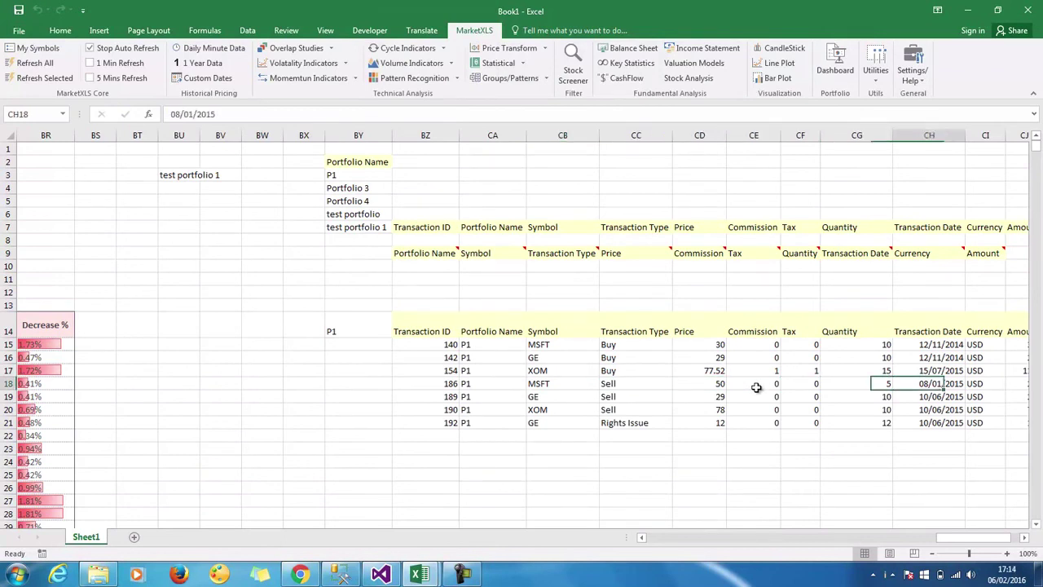
pyautogui.press('Right')
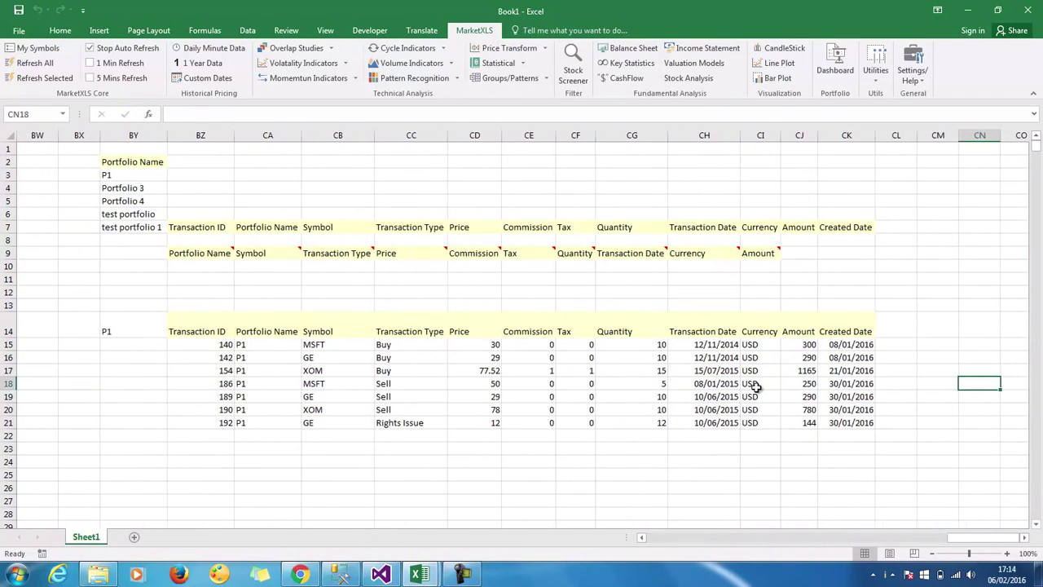
# - Open the portfolio dashboard for portfolio P1
pyautogui.click(136, 334)
pyautogui.click(242, 368)
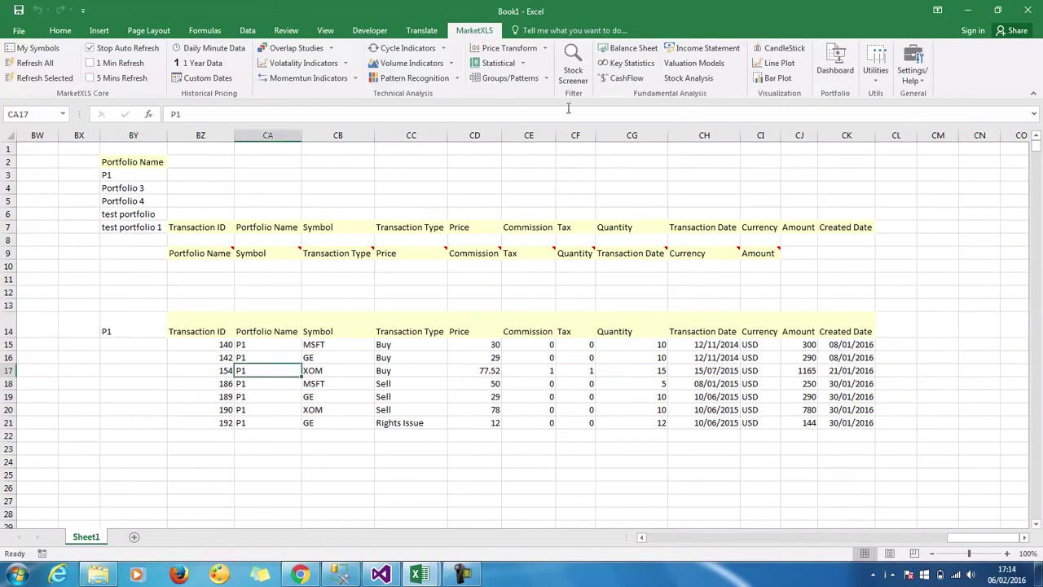
pyautogui.click(839, 68)
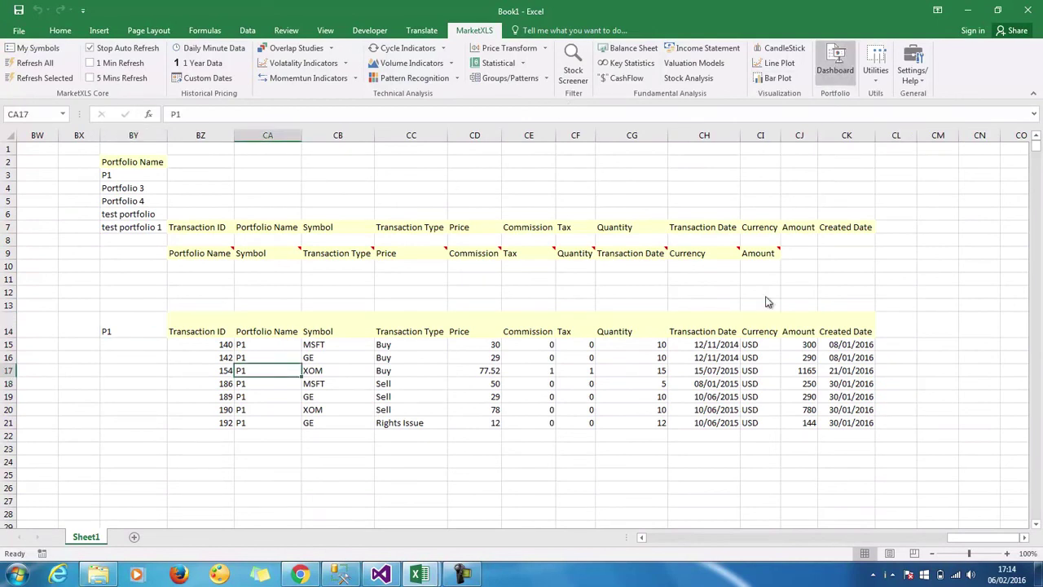
pyautogui.click(711, 59)
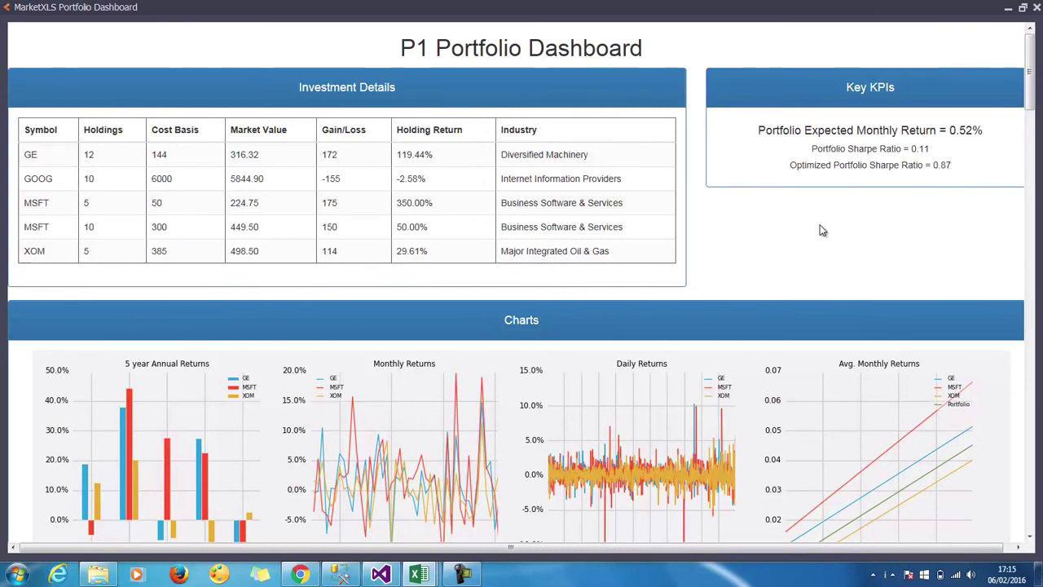
# - Review the investment details, return charts and allocation charts in the P1 portfolio dashboard
pyautogui.scroll(-1, 820, 230)
pyautogui.scroll(-1, 820, 228)
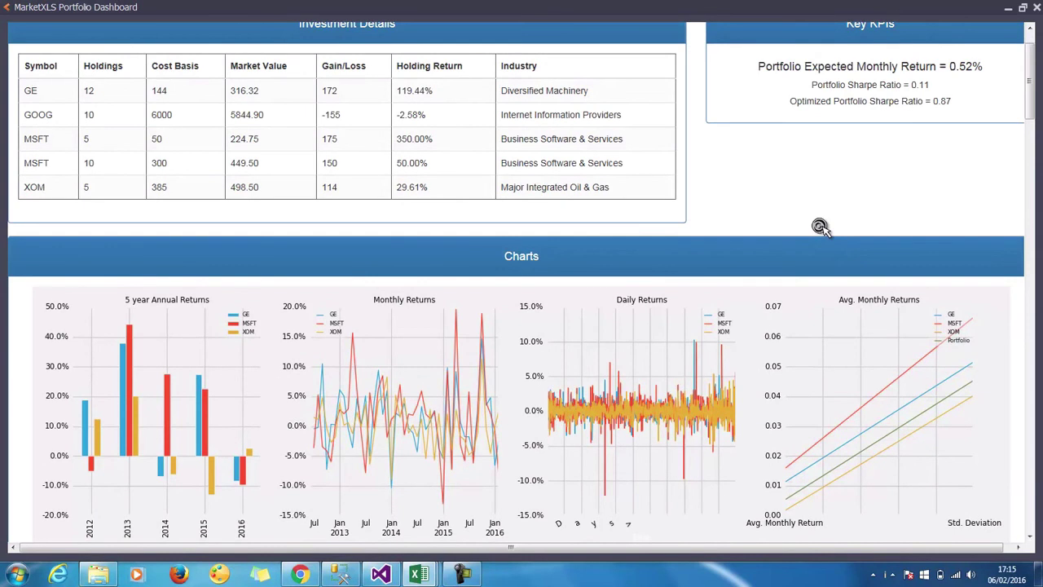
pyautogui.scroll(-3, 820, 227)
pyautogui.scroll(-3, 820, 230)
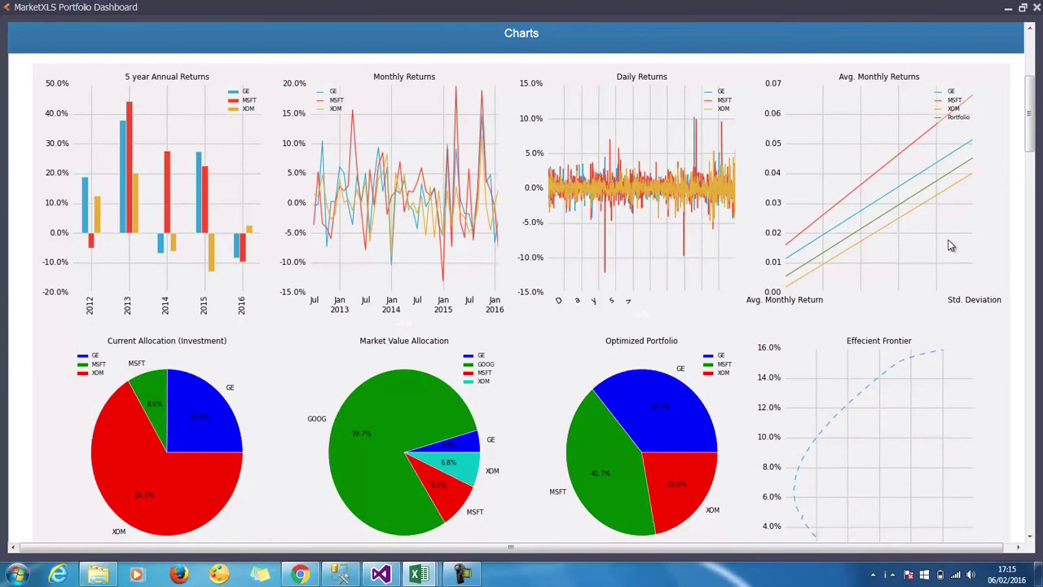
pyautogui.scroll(-1, 949, 246)
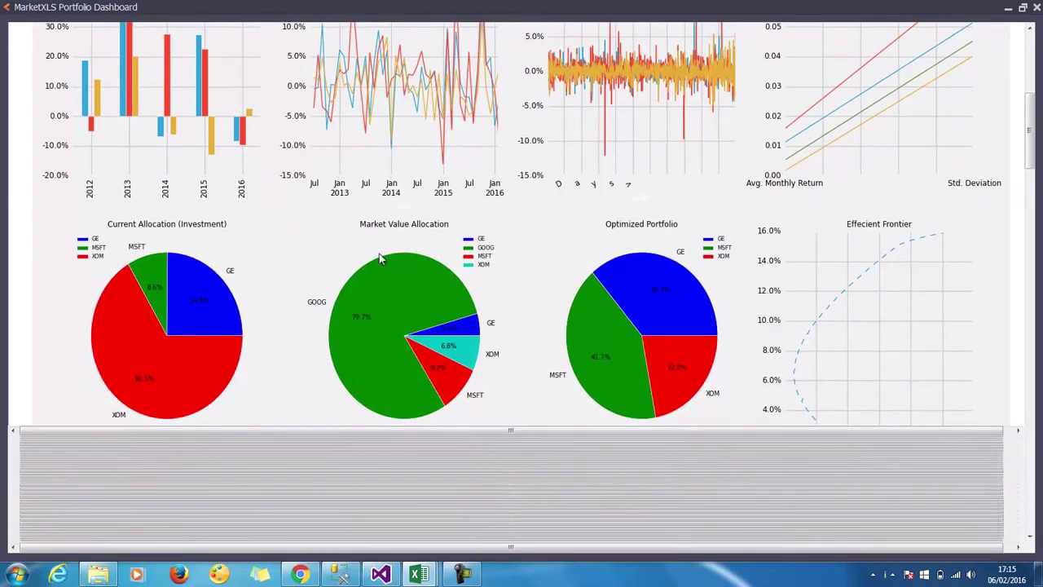
pyautogui.scroll(-2, 343, 249)
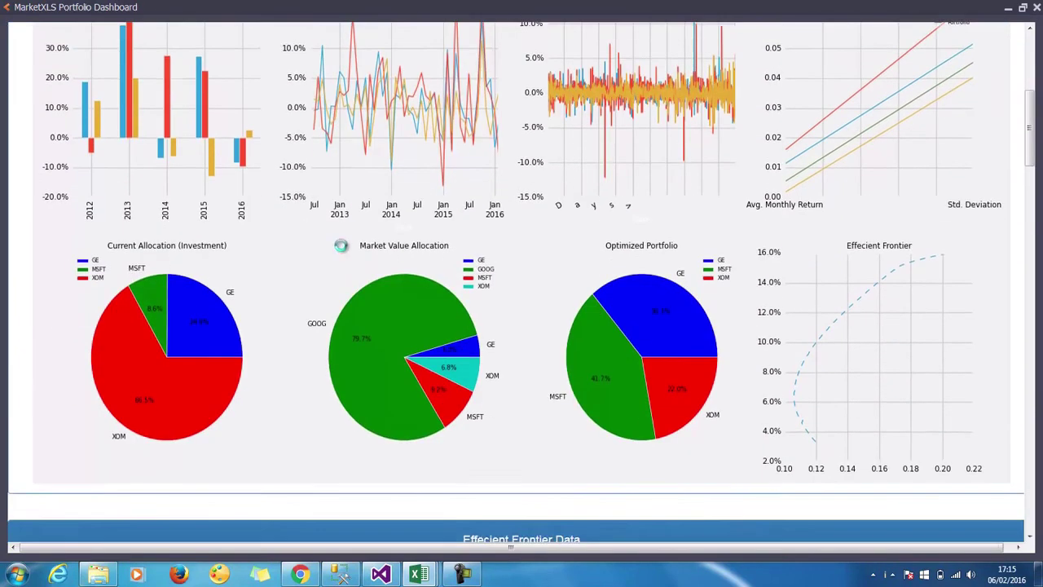
pyautogui.scroll(-1, 342, 249)
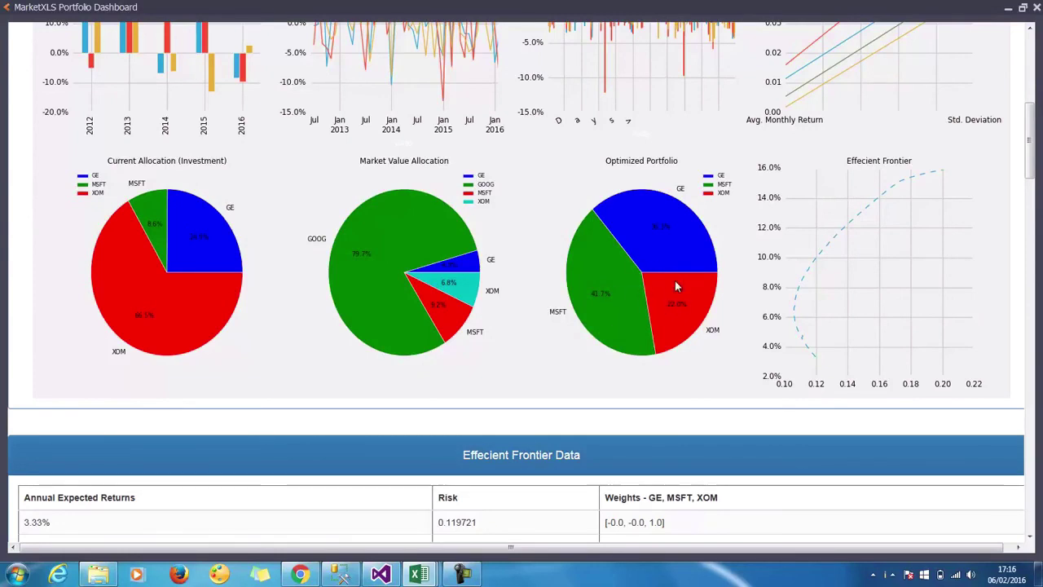
# - Examine the dashboard's efficient frontier data with its expected returns, risk and weights, and return to the workbook
pyautogui.scroll(-1, 674, 280)
pyautogui.scroll(-5, 670, 267)
pyautogui.scroll(1, 670, 268)
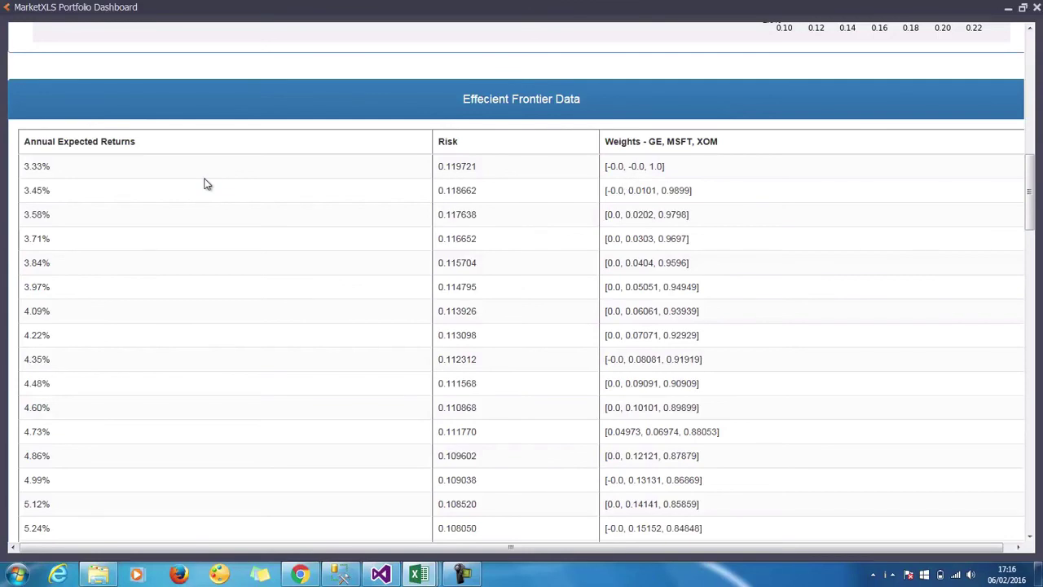
pyautogui.scroll(-1, 205, 184)
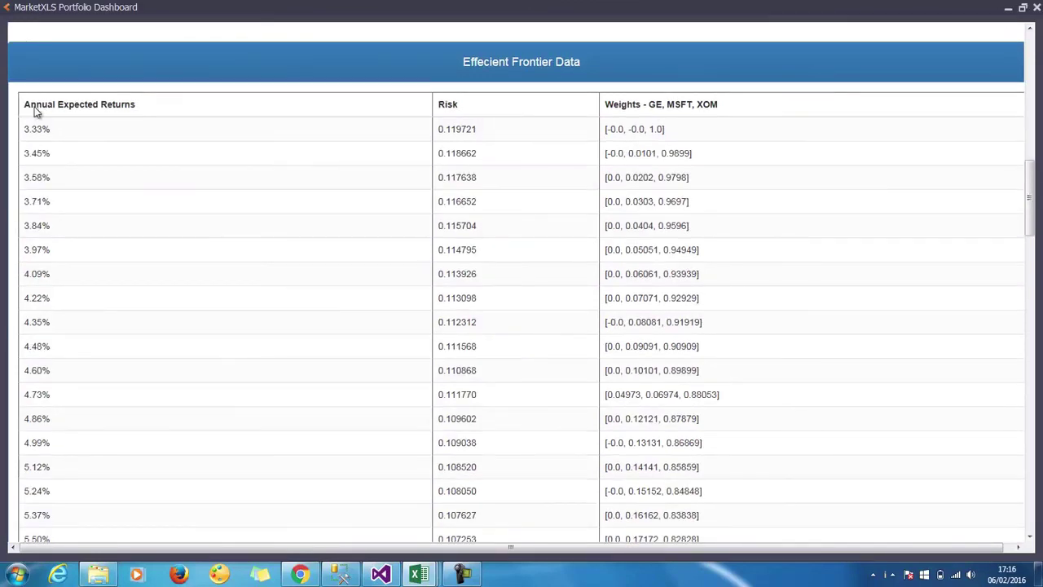
pyautogui.scroll(-3, 152, 181)
pyautogui.scroll(3, 150, 180)
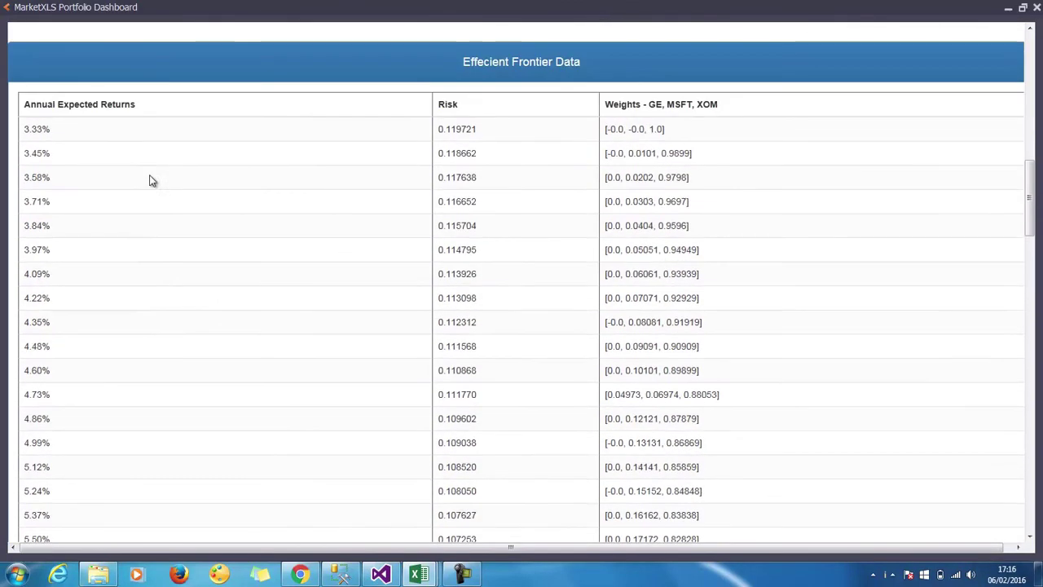
pyautogui.scroll(3, 146, 173)
pyautogui.hotkey('alt', 'Tab')
# - Pull the balance sheet for the GE symbol in cell CB16 and look through it
pyautogui.click(325, 357)
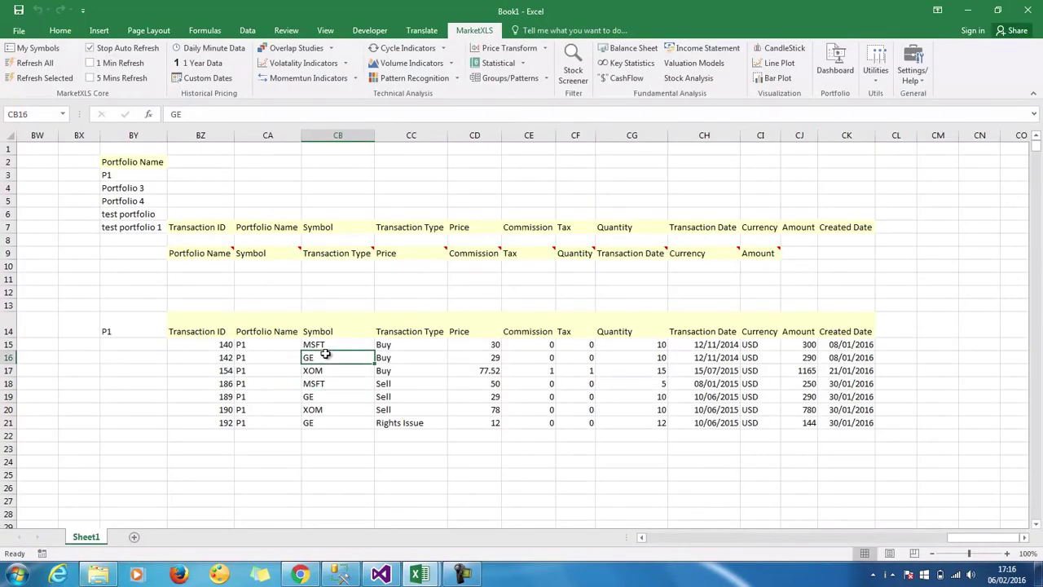
pyautogui.click(627, 47)
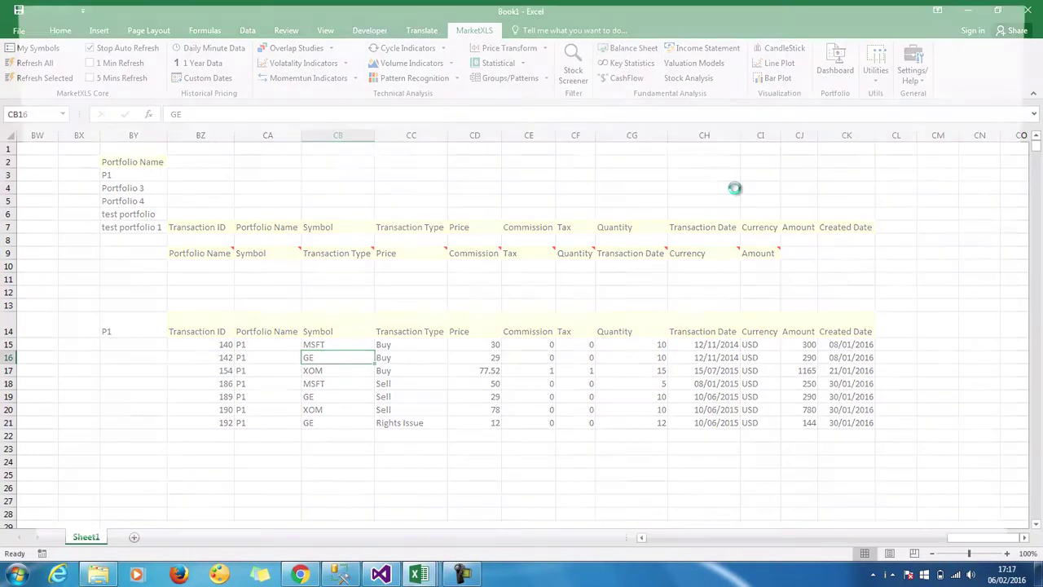
pyautogui.scroll(-4, 733, 187)
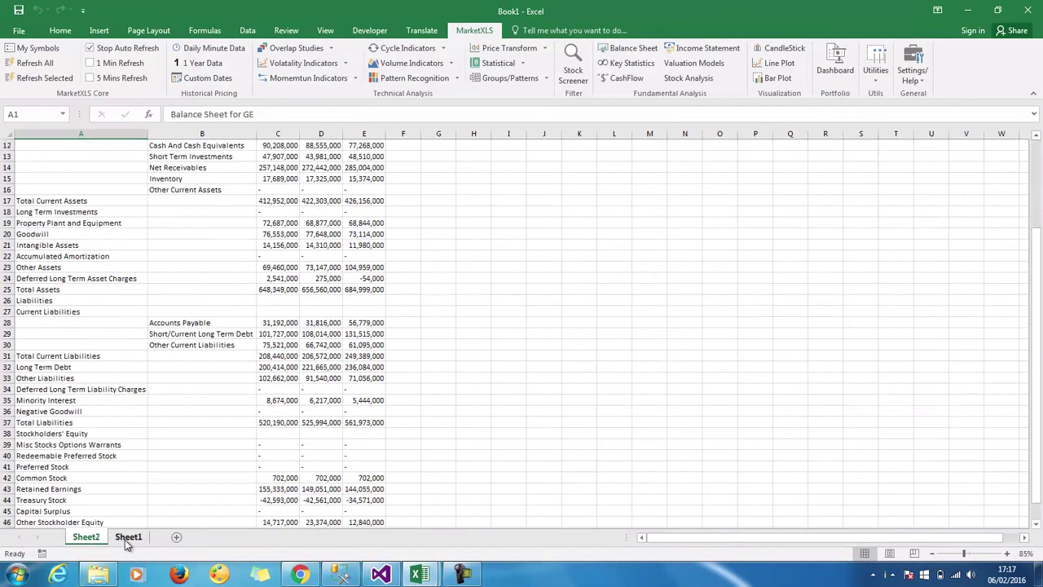
# - Return to Sheet1 and pull the income statement for the GE symbol
pyautogui.click(128, 537)
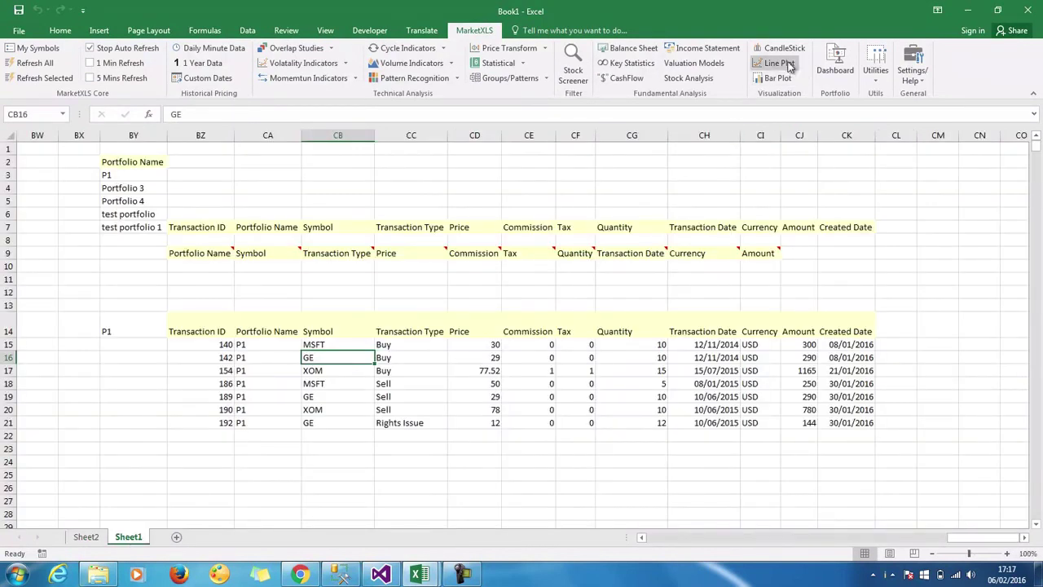
pyautogui.click(628, 63)
pyautogui.click(721, 49)
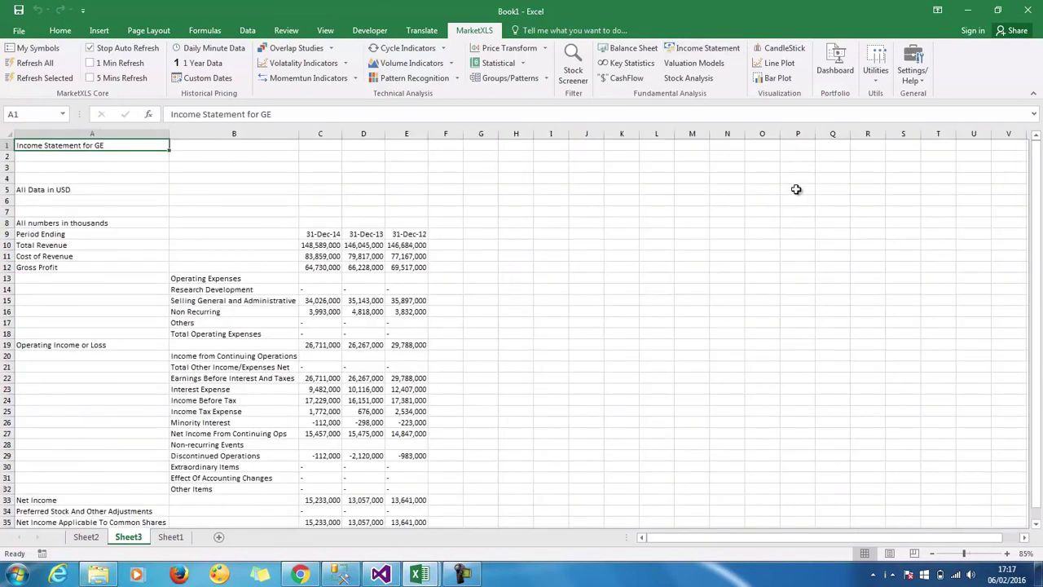
# - Copy the GE symbol from cell CB16 on Sheet1 to cell CC24 and pull its dividend history
pyautogui.click(172, 537)
pyautogui.click(319, 365)
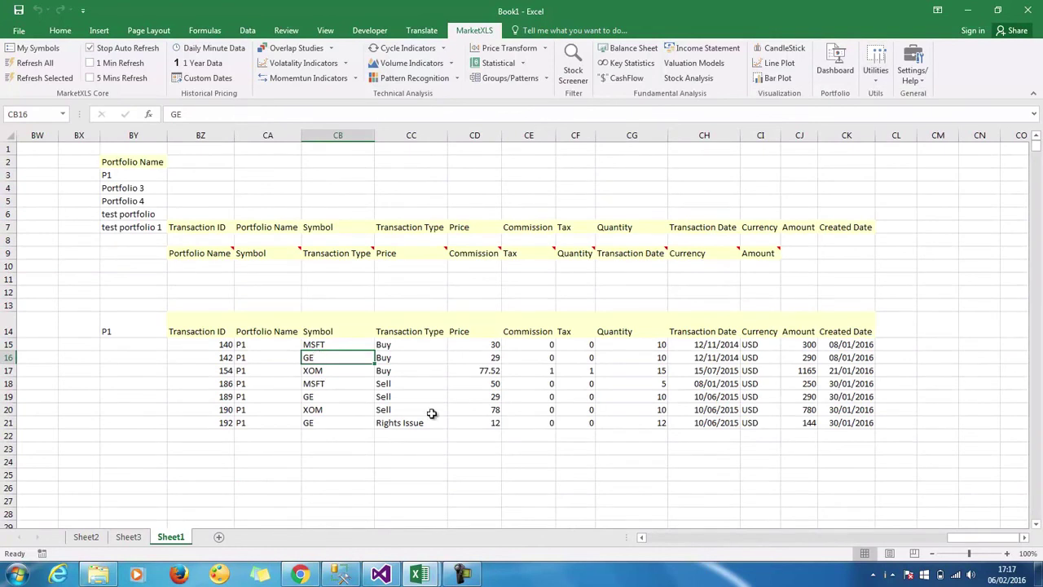
pyautogui.hotkey('ctrl', 'c')
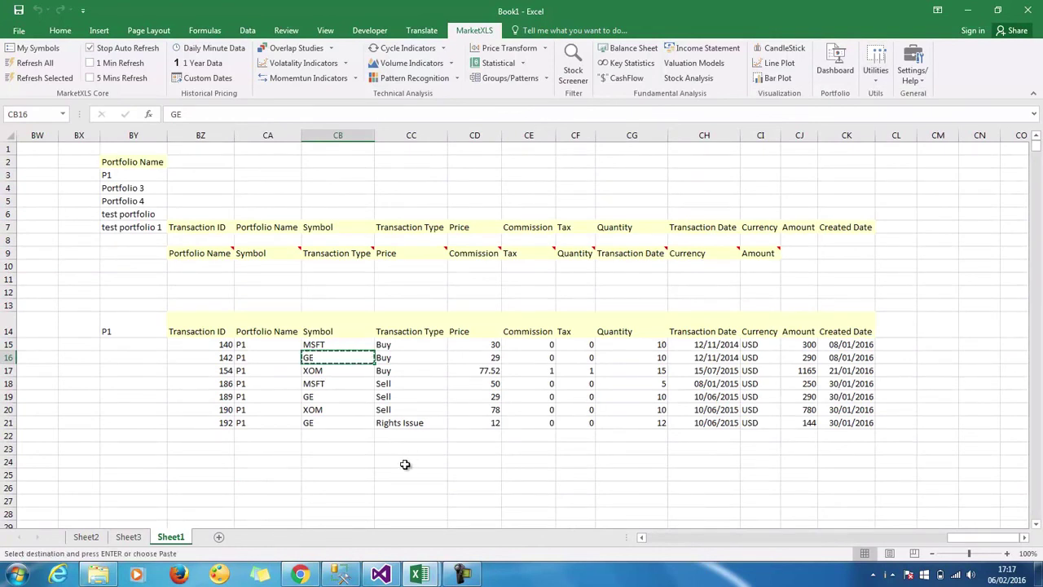
pyautogui.click(405, 463)
pyautogui.hotkey('ctrl', 'v')
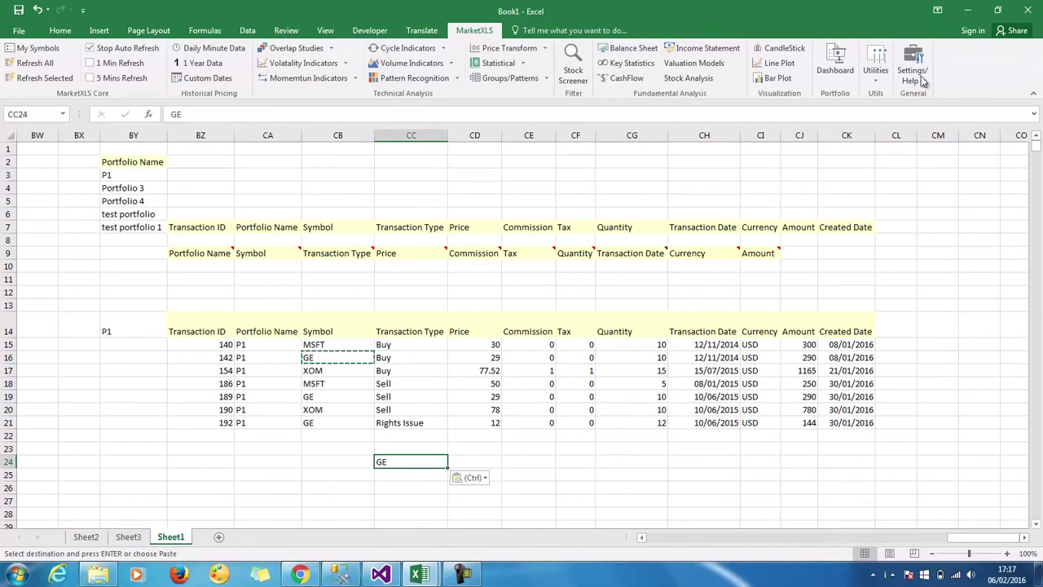
pyautogui.click(912, 72)
pyautogui.click(876, 72)
pyautogui.click(876, 72)
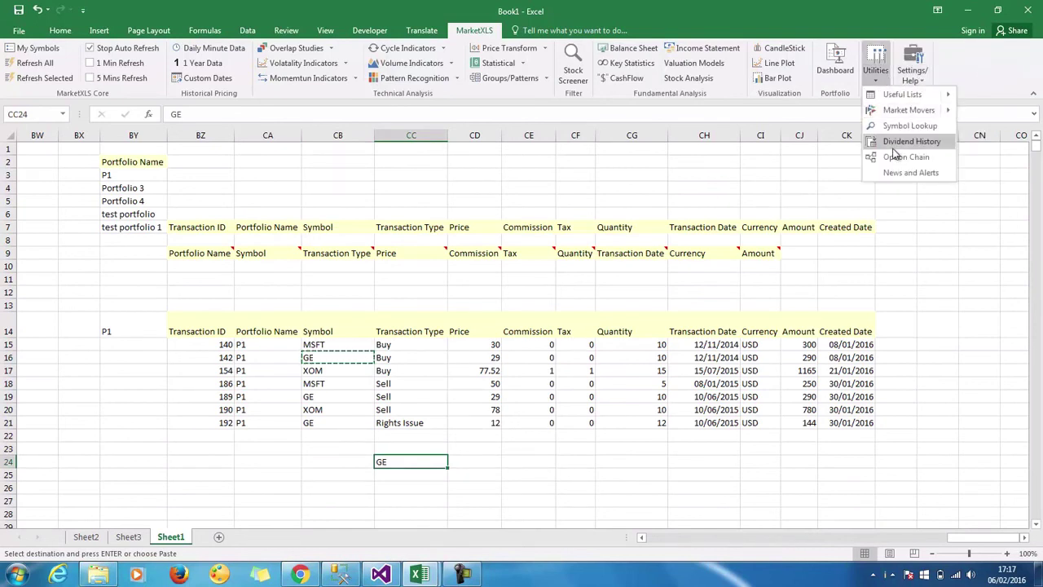
pyautogui.click(900, 139)
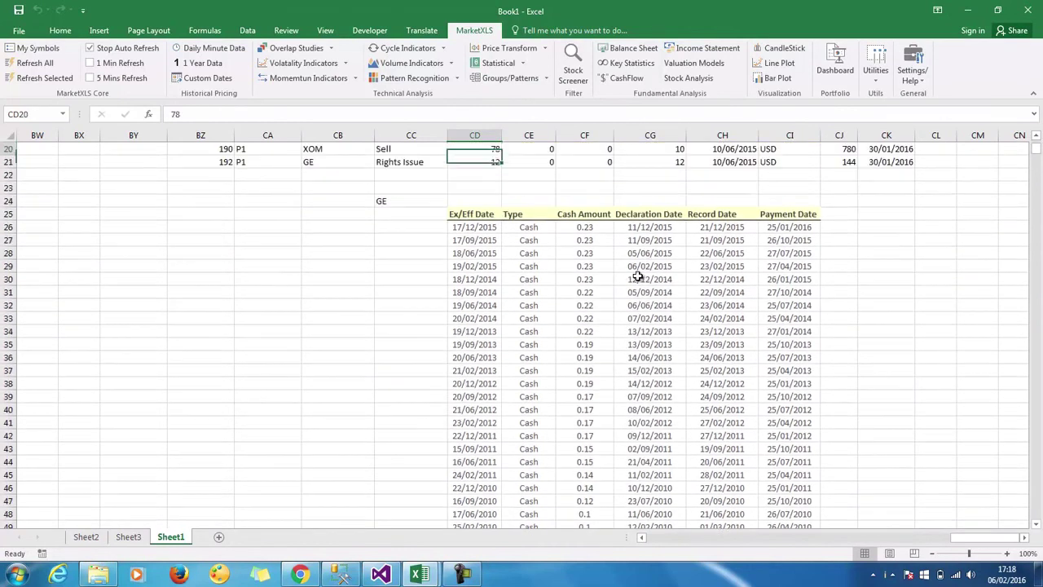
# - Copy the GE symbol from cell CC24 to cell CK26 and request its option chain
pyautogui.click(876, 71)
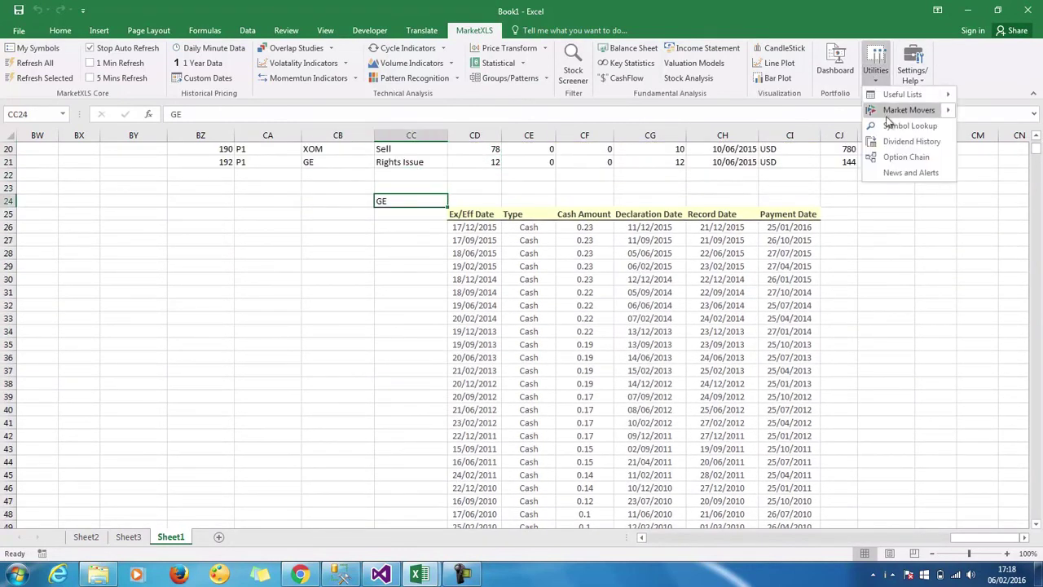
pyautogui.click(896, 157)
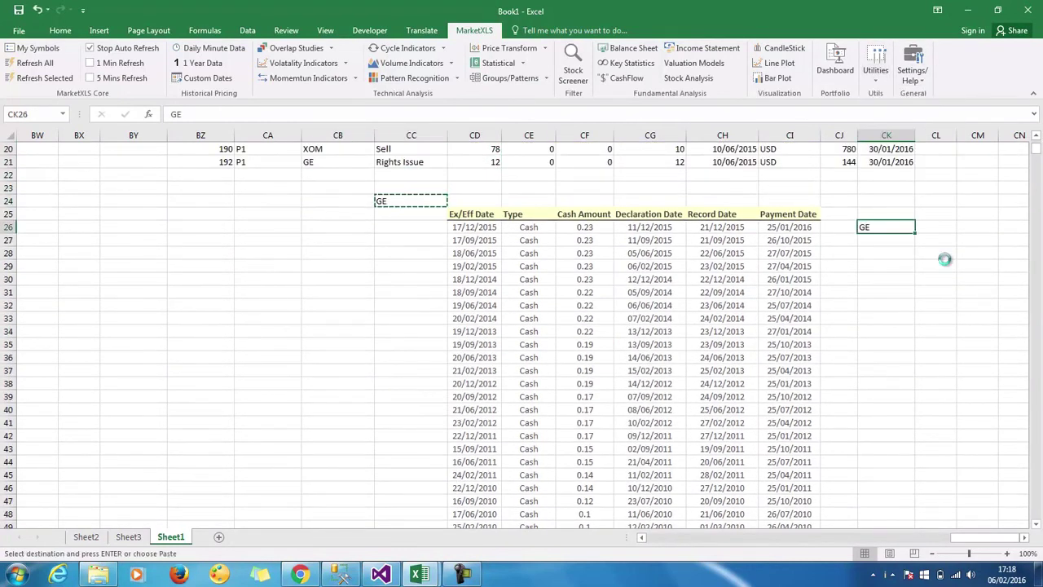